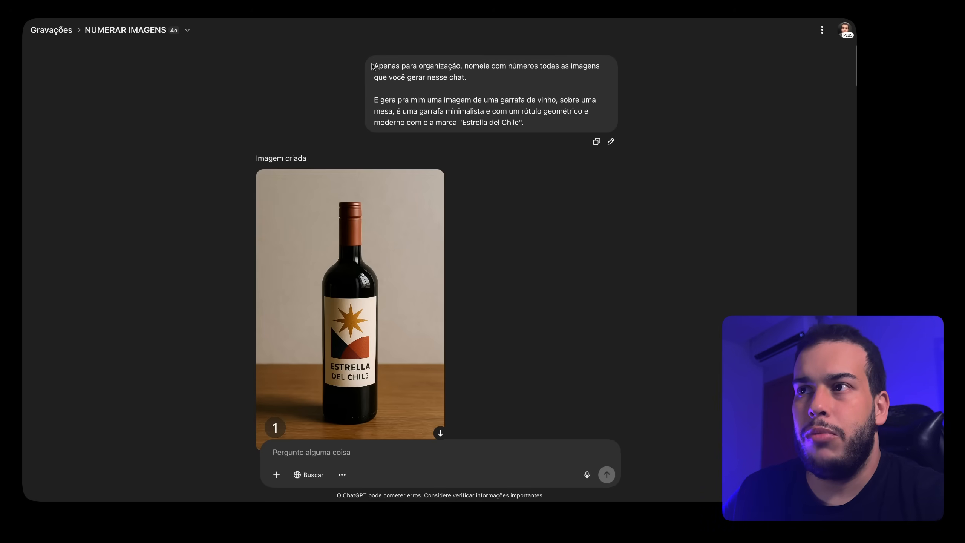
Step: Highlight the instruction in the opening prompt that asks for every image generated in the chat to be numbered
left_click_drag(372, 63, 535, 121)
left_click(422, 80)
left_click_drag(374, 65, 560, 76)
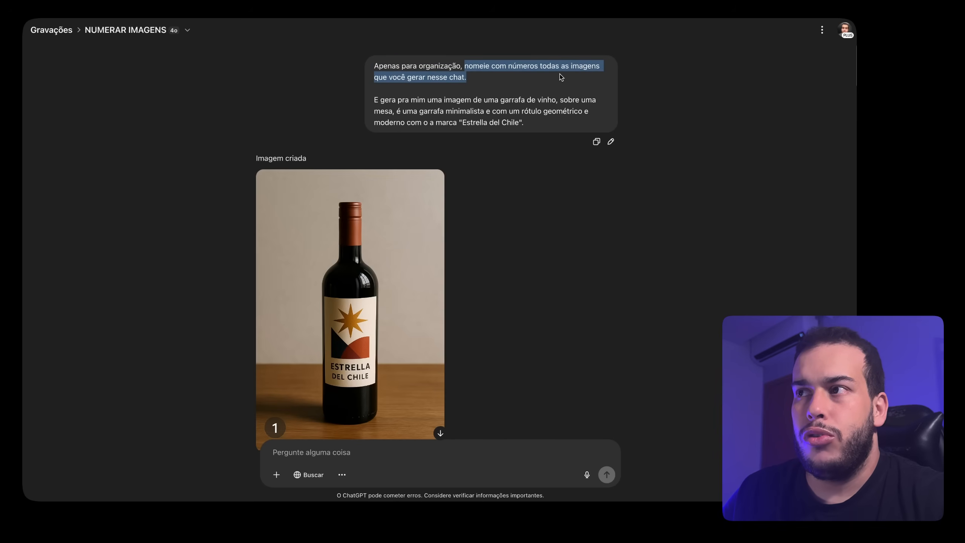
left_click(398, 81)
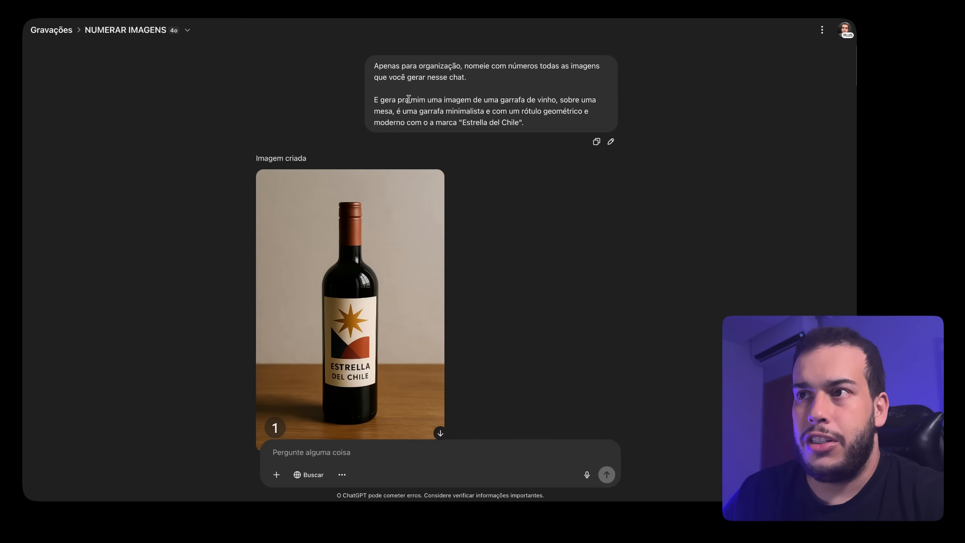
Step: Highlight the "Estrella del Chile" wine bottle request in the opening prompt and the caption under the first generated image
left_click_drag(375, 97, 540, 123)
left_click_drag(540, 124, 382, 103)
scroll(517, 107, "down", 2)
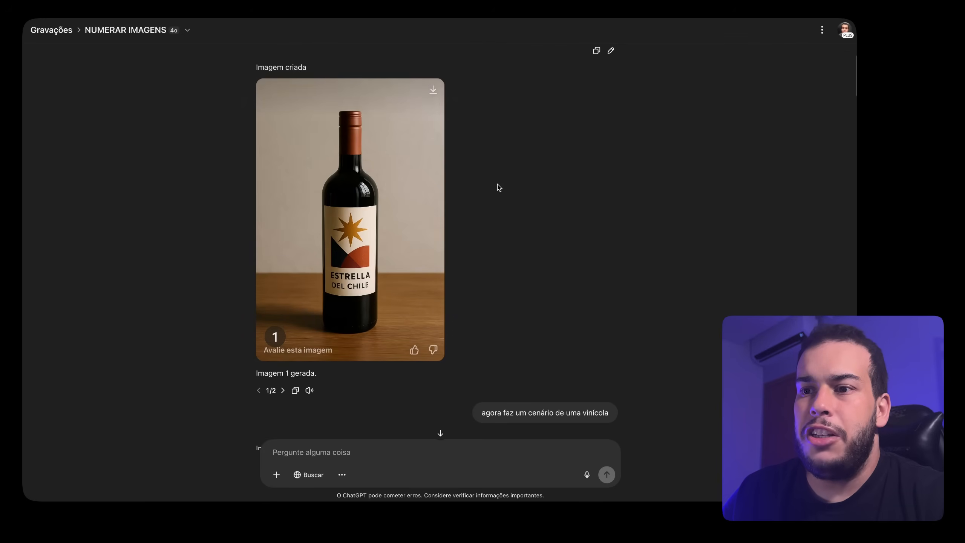
mouse_move(329, 377)
left_mouse_down()
mouse_move(255, 373)
mouse_move(334, 377)
left_mouse_up()
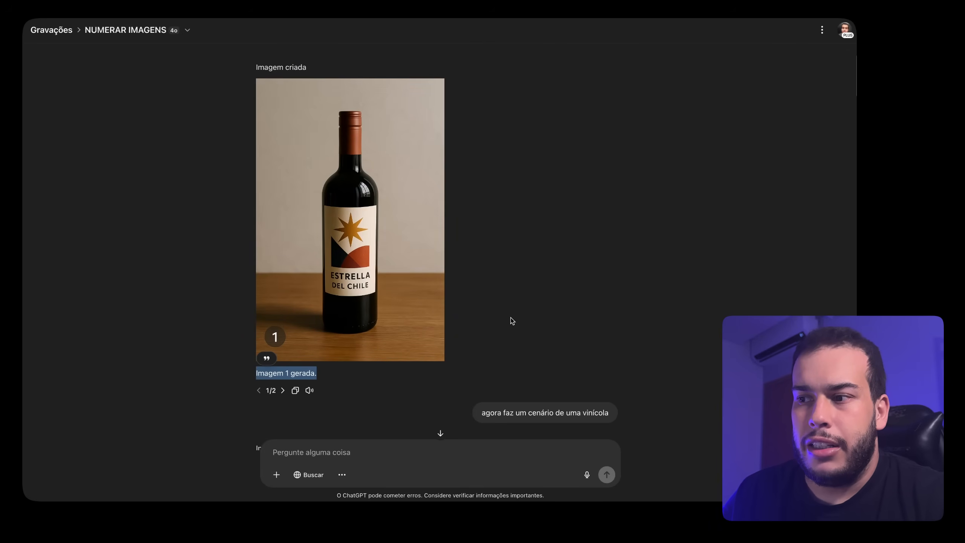
Step: Highlight the prompt "agora faz um cenário de uma vinícola" and the caption under the resulting vineyard image
scroll(509, 306, "down", 3)
scroll(508, 305, "down", 2)
left_click_drag(480, 240, 602, 239)
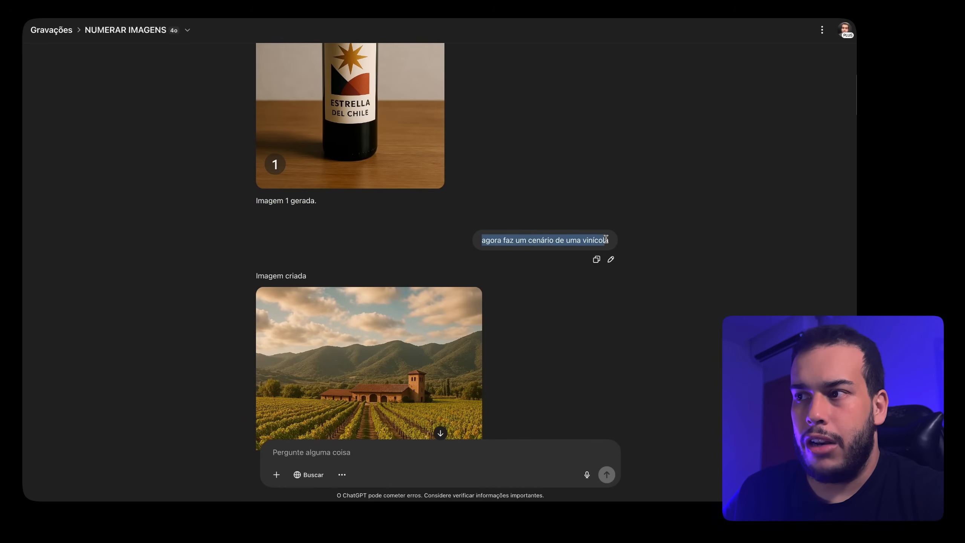
scroll(582, 262, "down", 6)
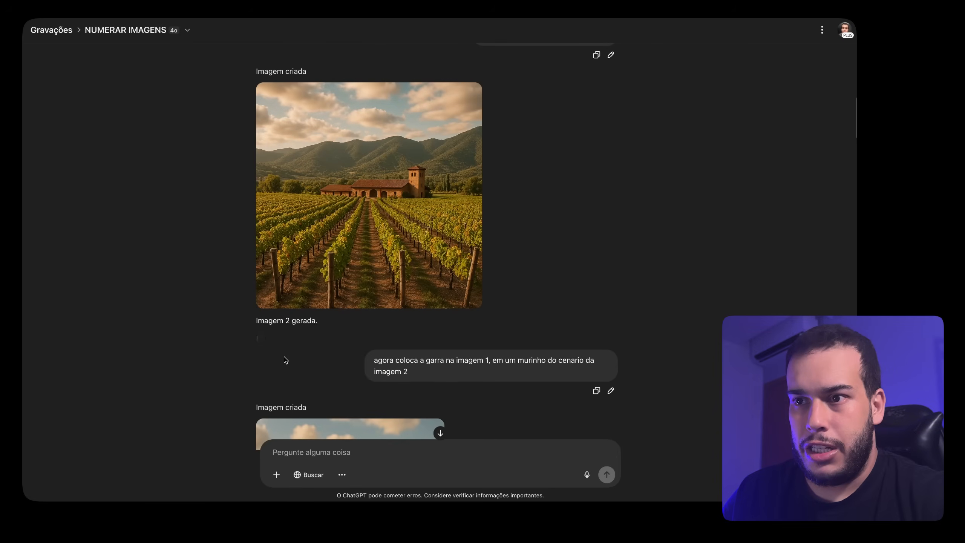
left_click_drag(256, 322, 510, 323)
Step: Highlight the prompt combining image 1's bottle with image 2's scenery, and compare image 3 with both source images
scroll(472, 310, "down", 3)
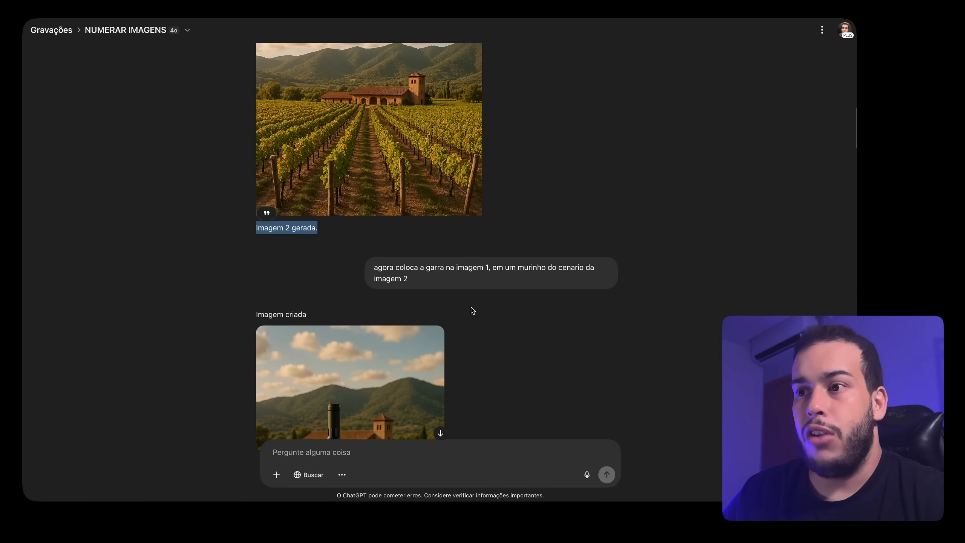
left_click_drag(373, 268, 491, 280)
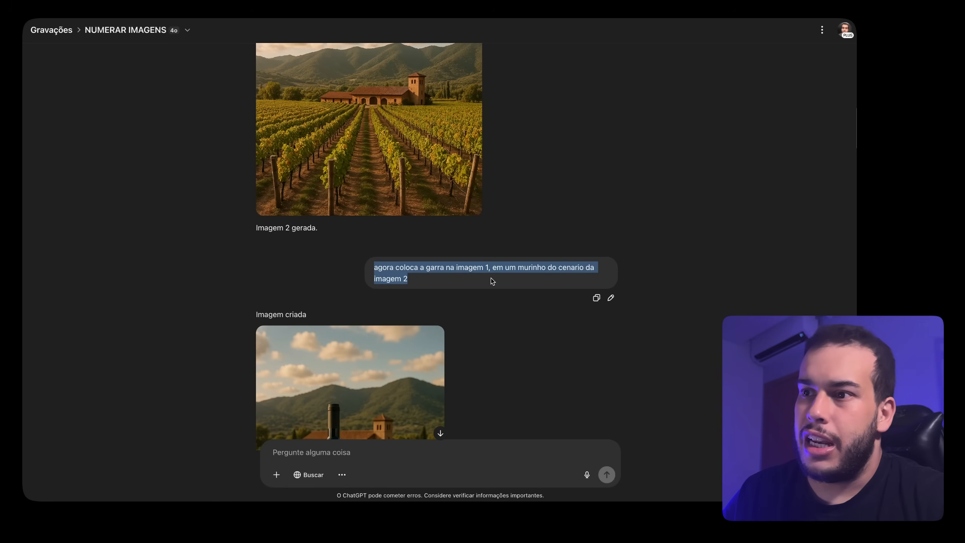
scroll(491, 278, "up", 10)
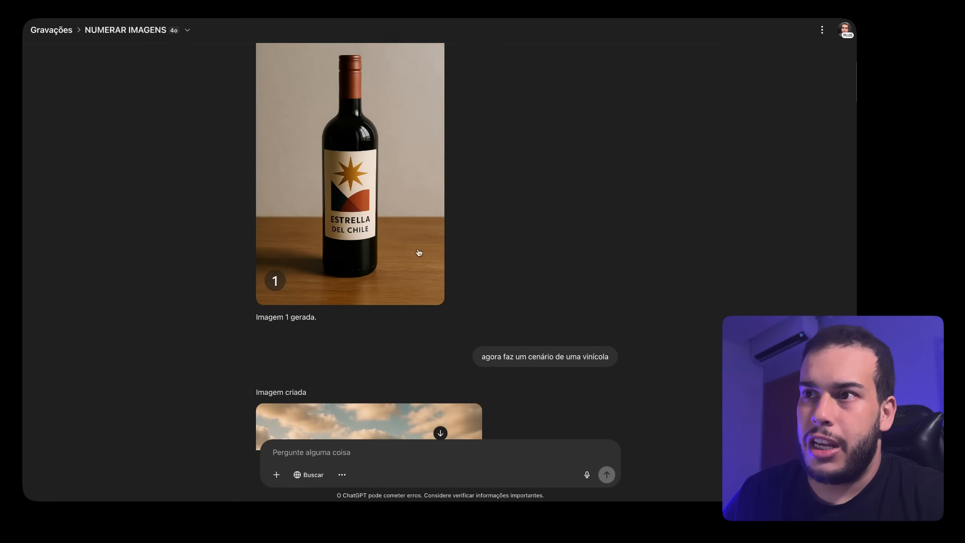
scroll(405, 212, "down", 18)
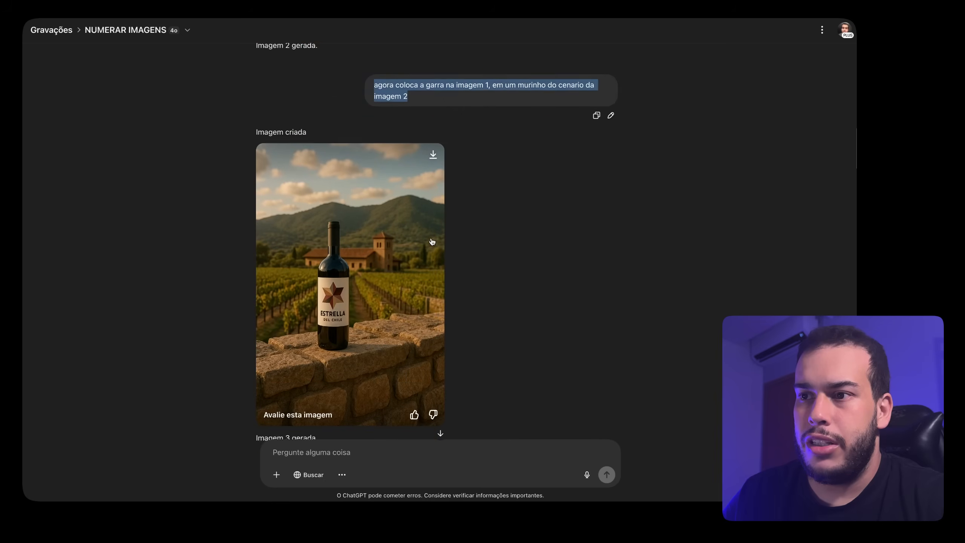
scroll(436, 221, "up", 9)
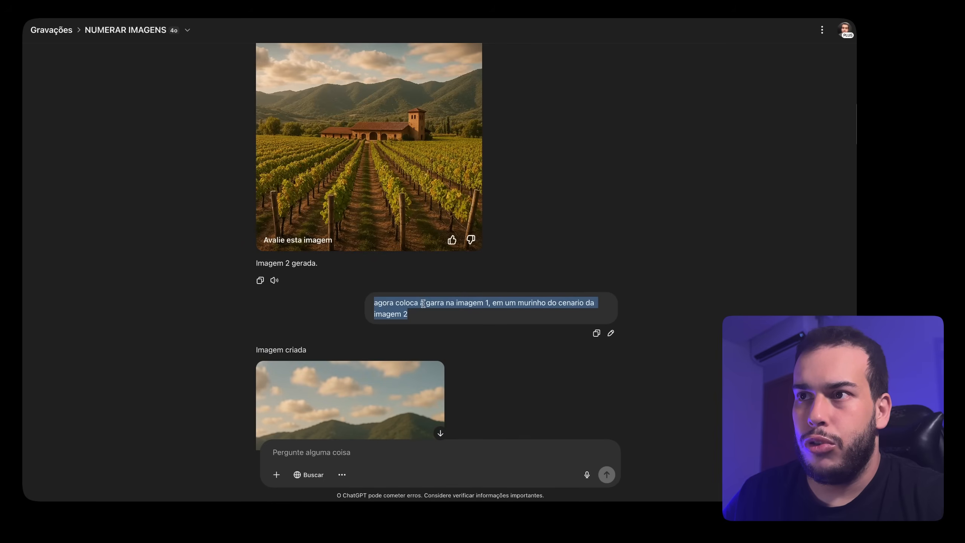
scroll(376, 228, "down", 4)
scroll(380, 292, "up", 15)
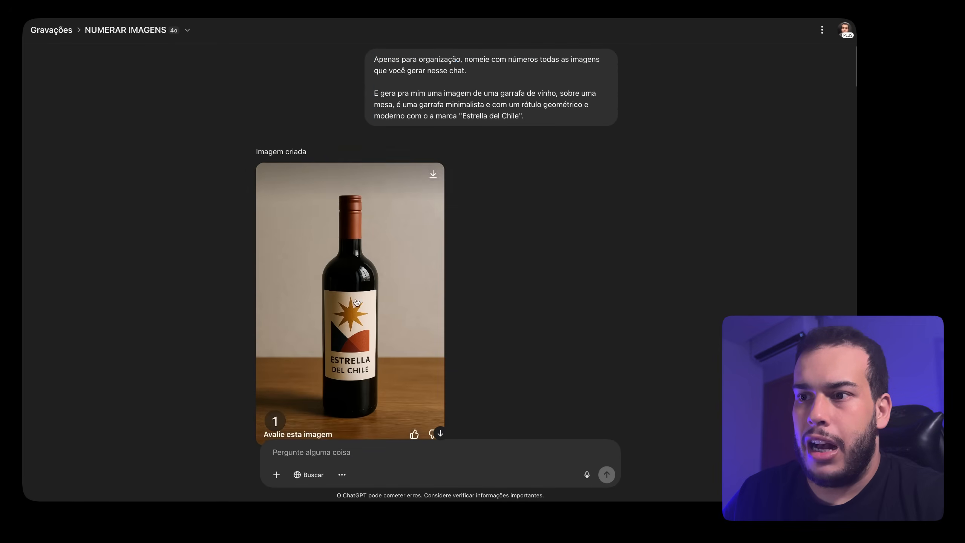
scroll(374, 299, "down", 15)
scroll(373, 299, "down", 3)
scroll(384, 286, "down", 1)
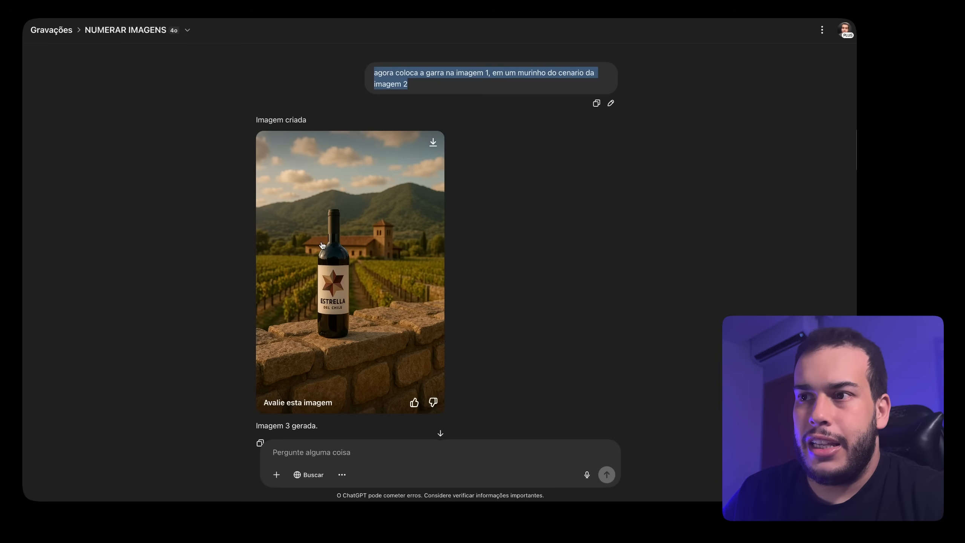
scroll(419, 267, "up", 4)
scroll(414, 268, "down", 3)
scroll(414, 269, "down", 3)
scroll(380, 259, "up", 20)
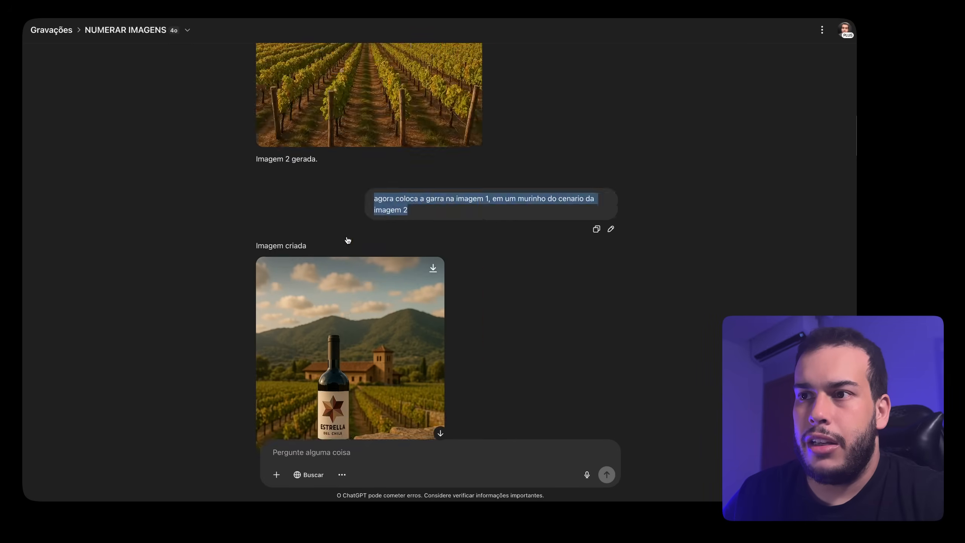
scroll(353, 266, "down", 20)
scroll(390, 223, "up", 2)
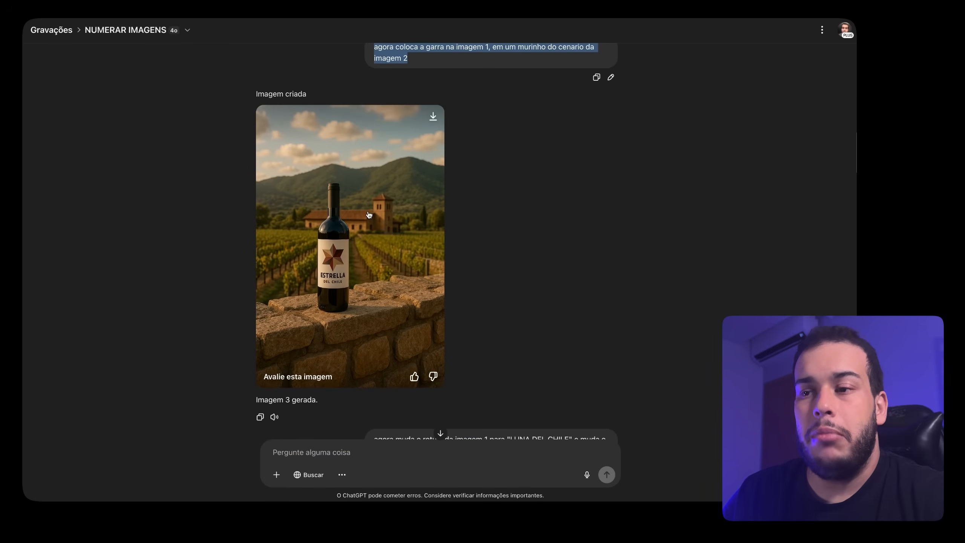
Step: Highlight the prompt that changes image 1's label to "LUNA DEL CHILE" and review the resulting bottle image
scroll(437, 232, "down", 5)
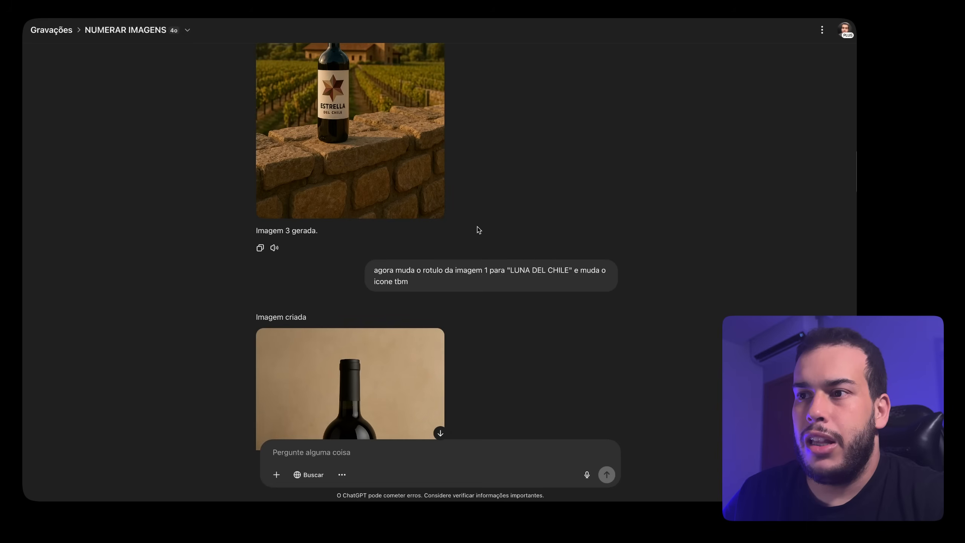
scroll(455, 246, "down", 2)
scroll(475, 271, "down", 2)
left_click_drag(369, 143, 501, 151)
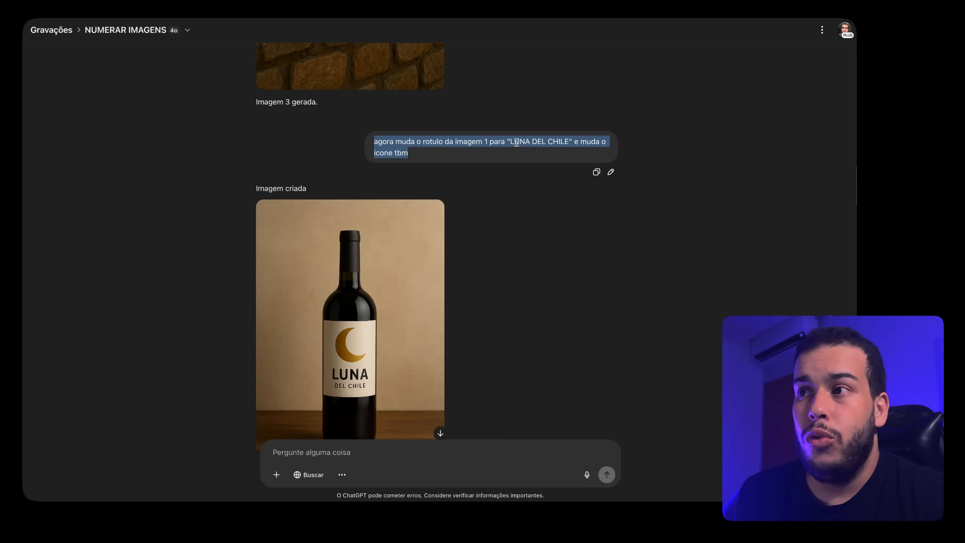
scroll(496, 232, "down", 2)
scroll(496, 233, "down", 6)
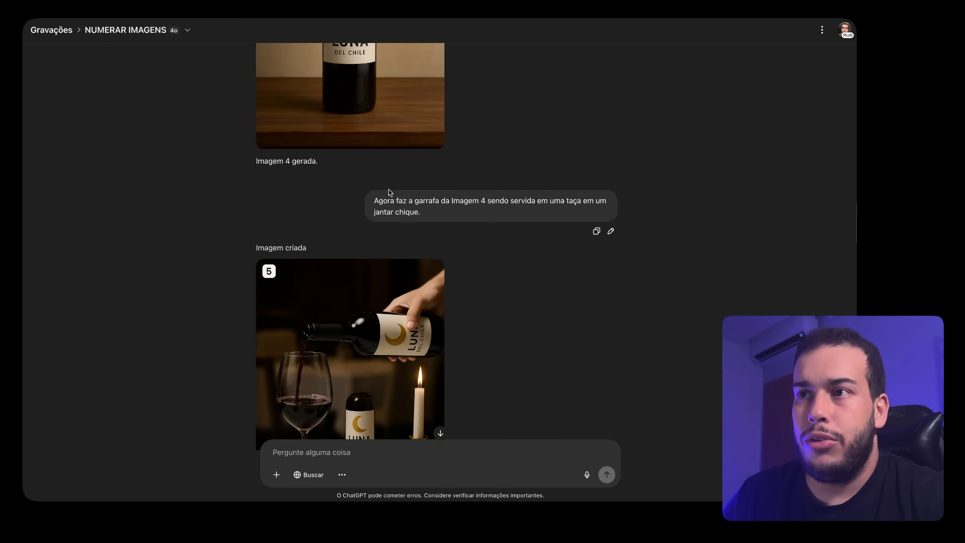
Step: Review the prompt for serving image 4's bottle at a fancy dinner, and enlarge image 5 before returning to the chat
scroll(404, 194, "up", 4)
scroll(414, 224, "down", 4)
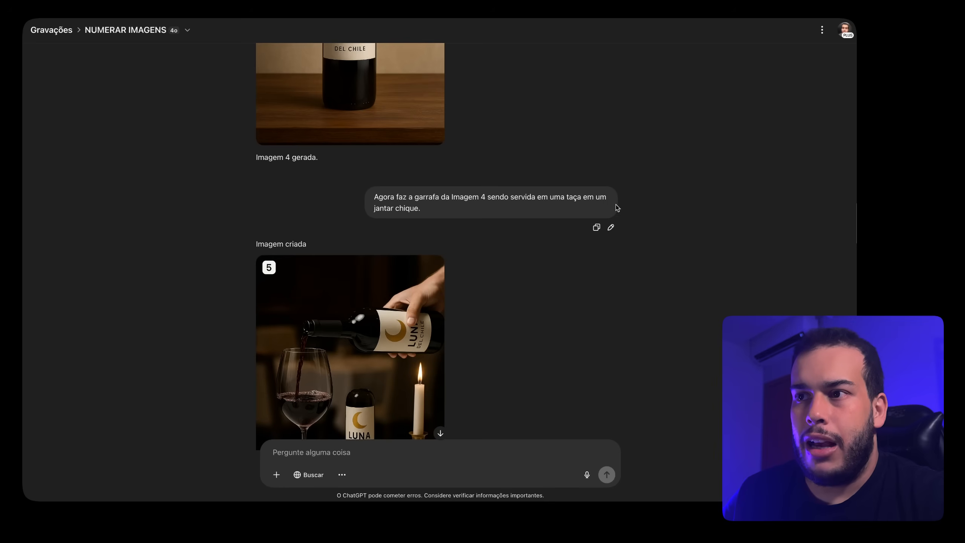
scroll(467, 225, "down", 4)
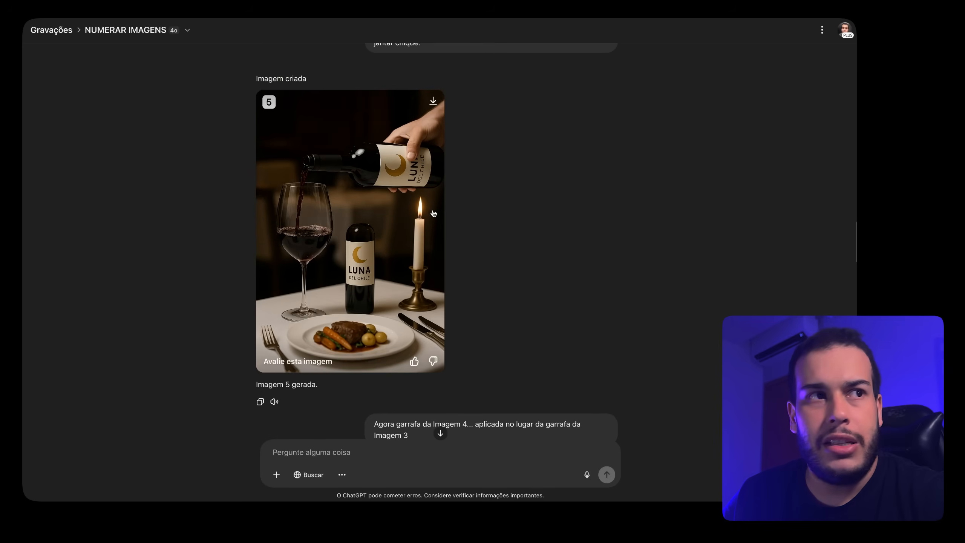
left_click(385, 280)
key("Escape")
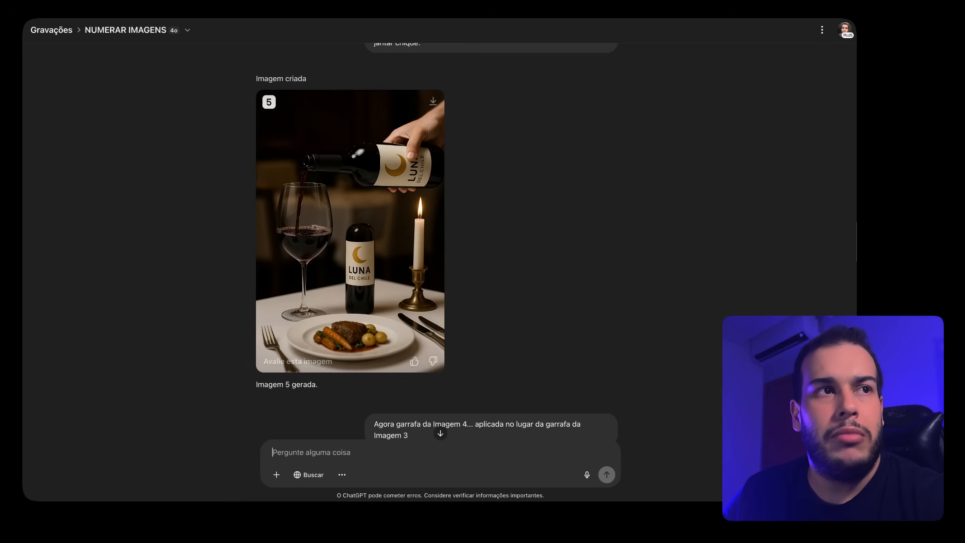
Step: Compare image 6 with images 3 and 4, which its prompt asks to combine by swapping the bottle
scroll(486, 270, "down", 4)
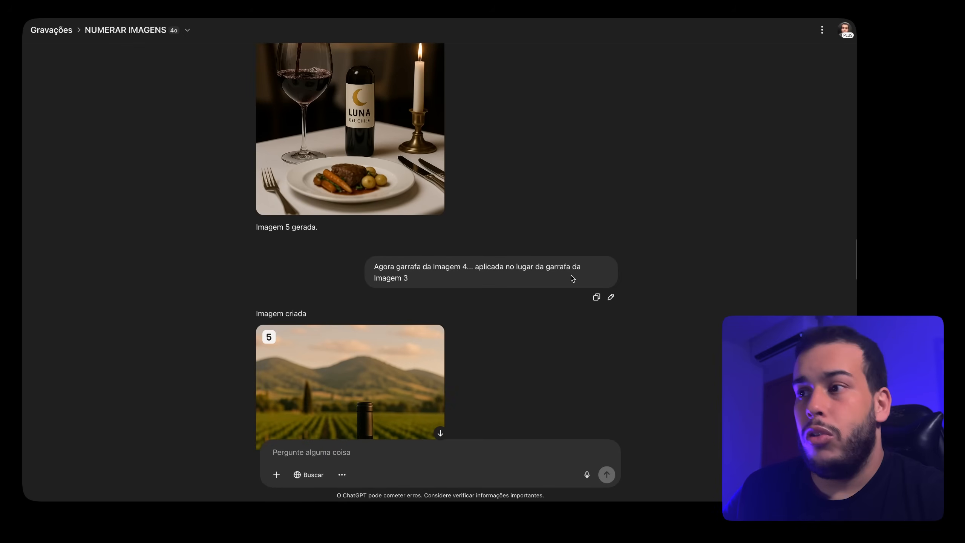
scroll(491, 280, "down", 4)
scroll(504, 285, "up", 10)
scroll(501, 289, "up", 12)
scroll(341, 260, "down", 5)
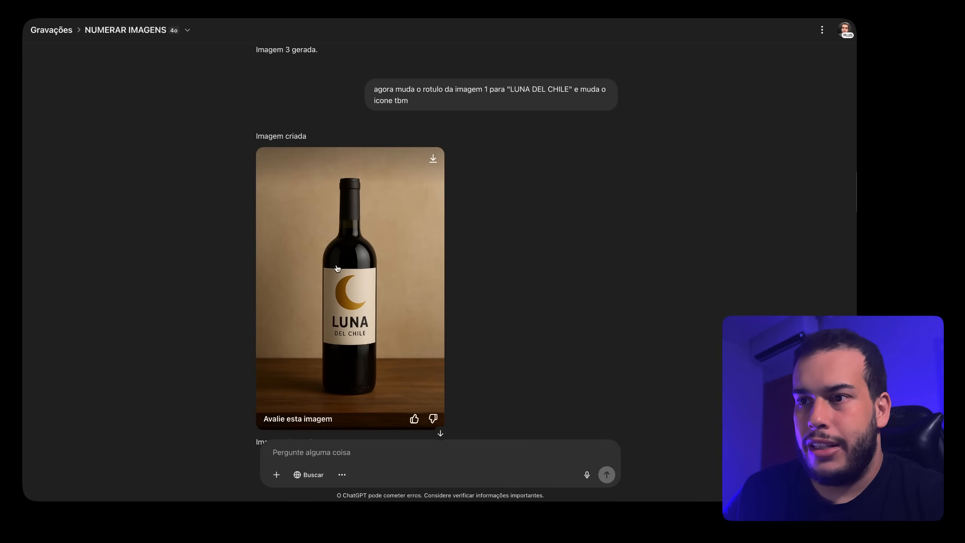
scroll(341, 255, "down", 2)
scroll(353, 235, "up", 10)
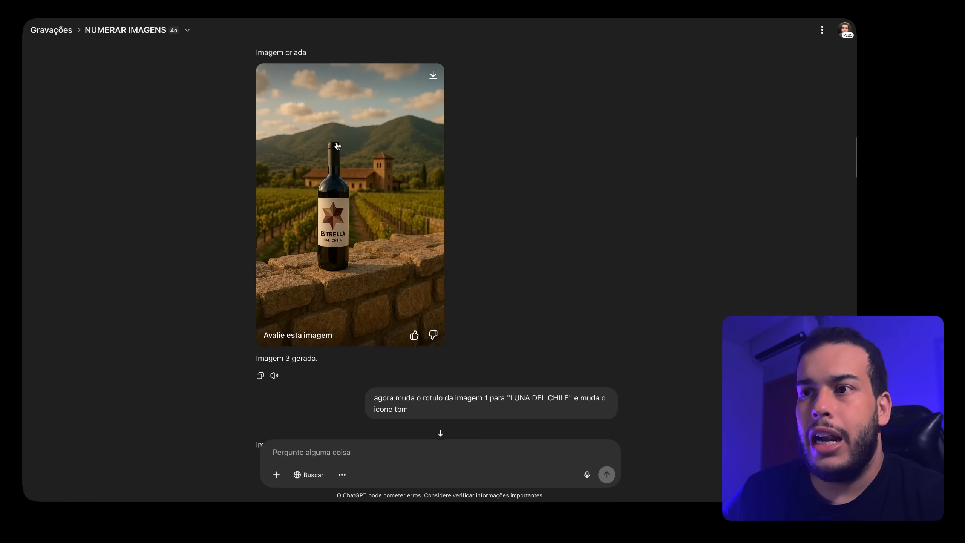
scroll(469, 260, "down", 1)
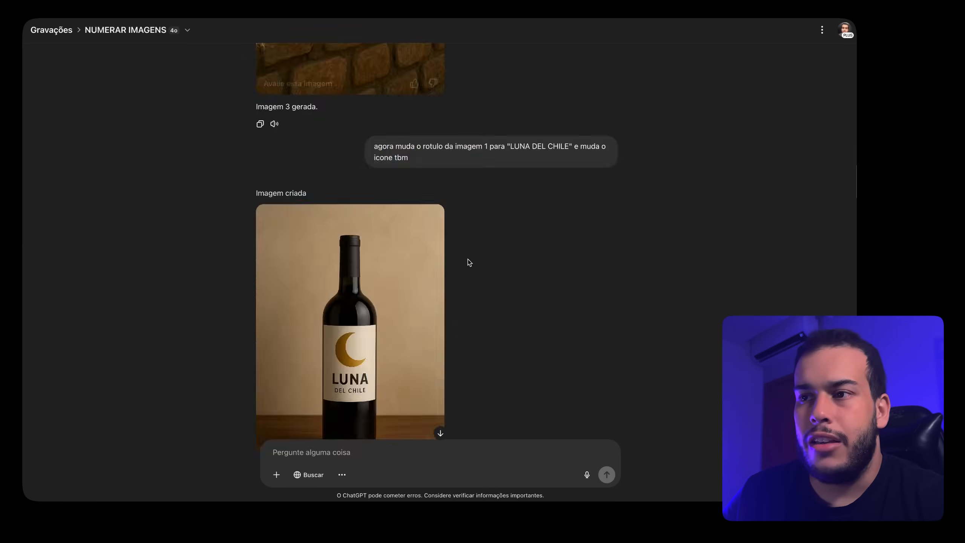
scroll(469, 261, "down", 20)
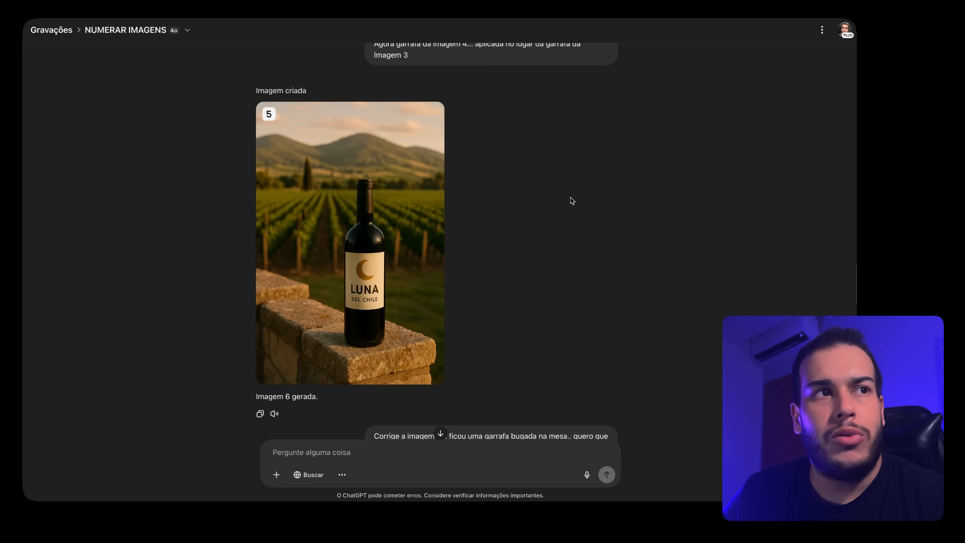
scroll(524, 235, "down", 4)
scroll(496, 212, "up", 4)
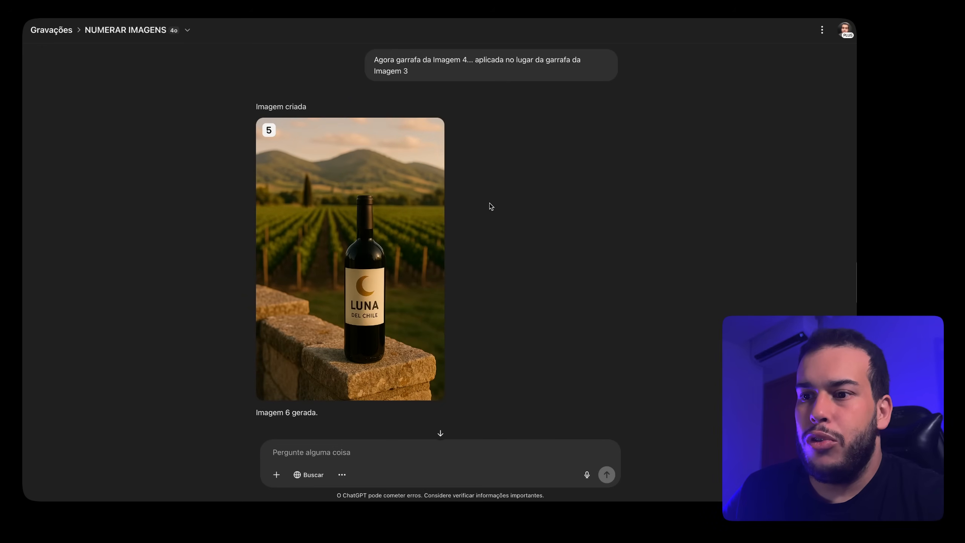
scroll(411, 370, "up", 5)
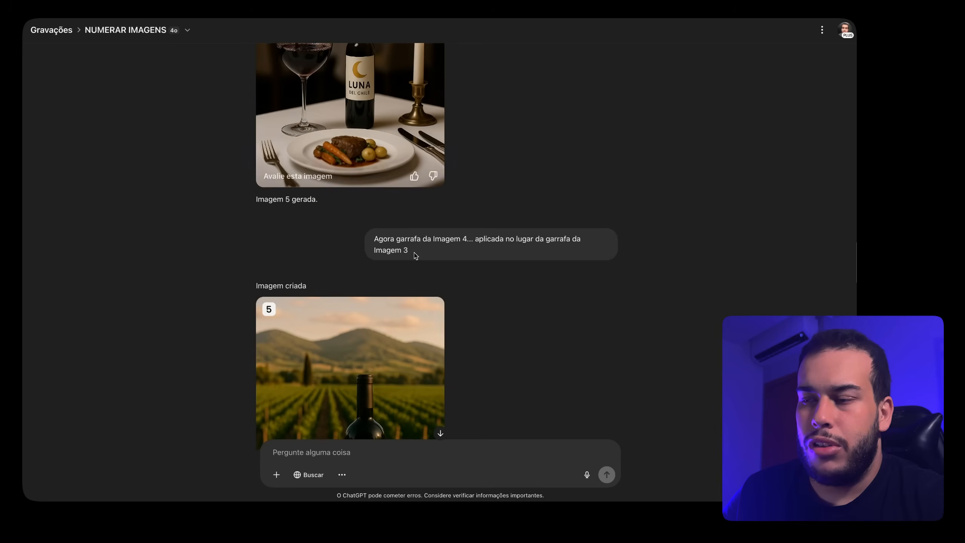
Step: Review the prompt asking to correct image 5 by keeping only the pouring bottle, along with its generated result
scroll(400, 233, "down", 8)
scroll(475, 295, "down", 3)
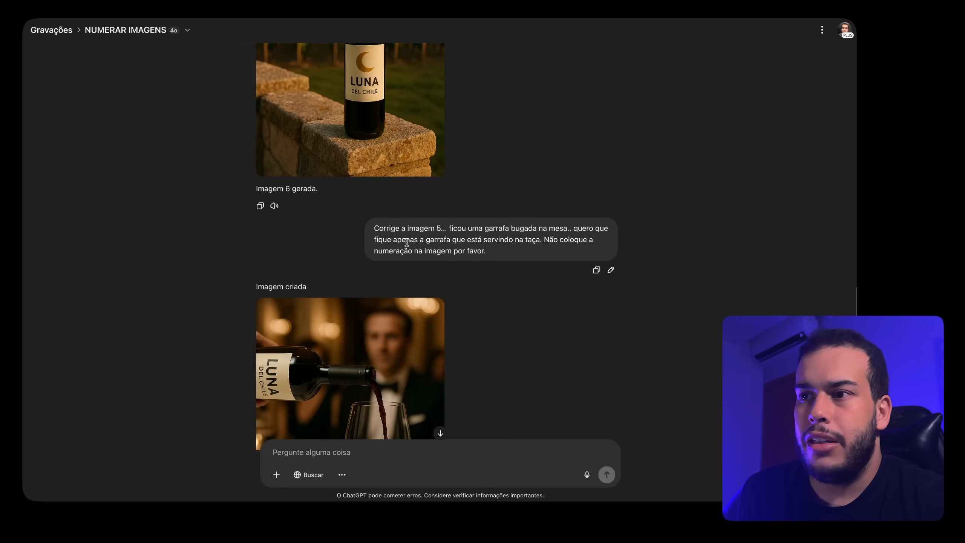
scroll(532, 244, "down", 4)
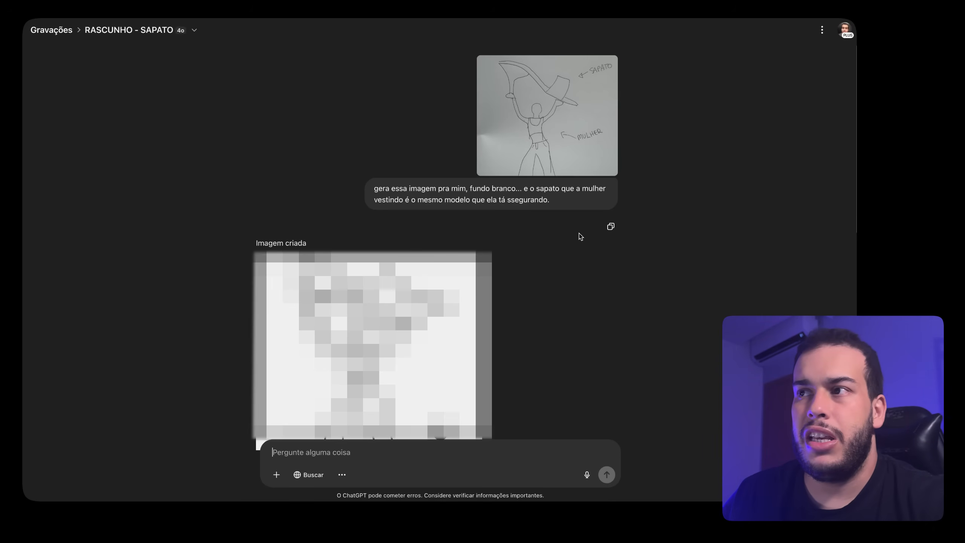
Step: In the RASCUNHO - SAPATO chat, enlarge the hand-drawn sketch, close it, and highlight the prompt's matching shoe instruction
left_click(539, 133)
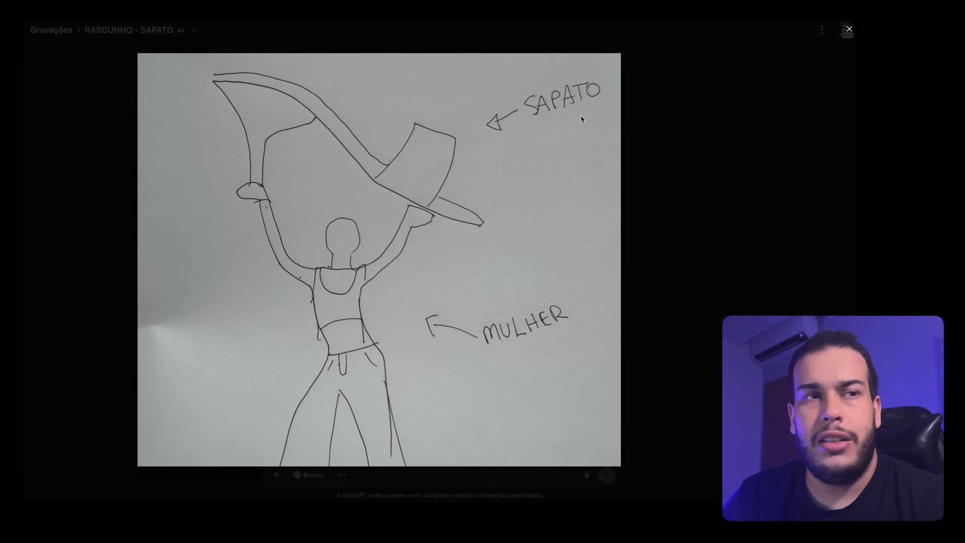
key("Escape")
left_click_drag(376, 188, 582, 200)
left_click(546, 196)
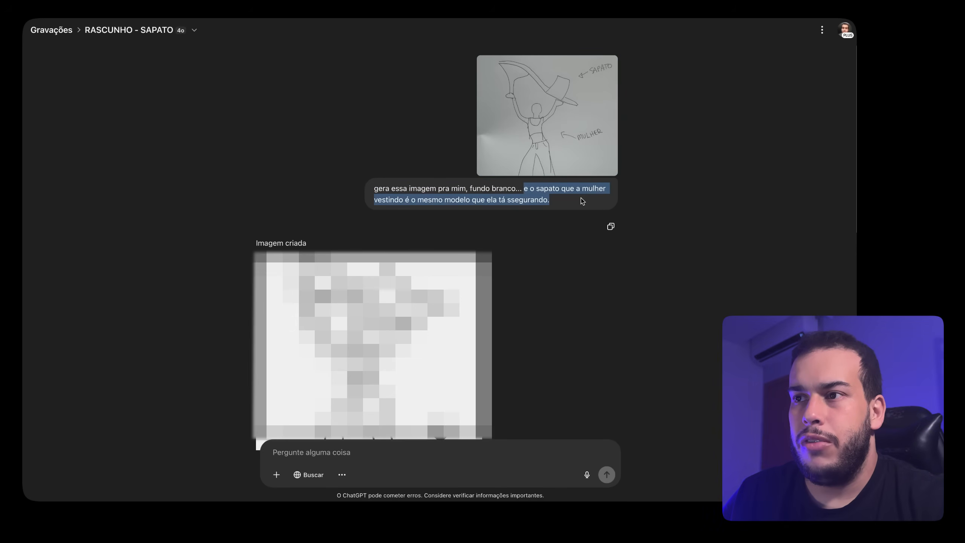
Step: Enlarge the generated line drawing of the woman holding the giant shoe, and return to the chat
scroll(547, 210, "down", 3)
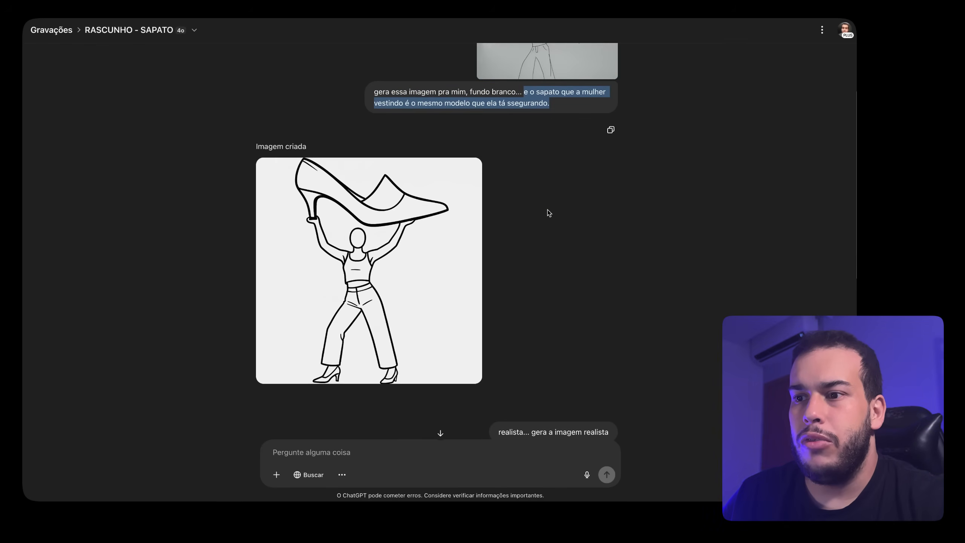
left_click(395, 216)
key("Escape")
left_click(391, 219)
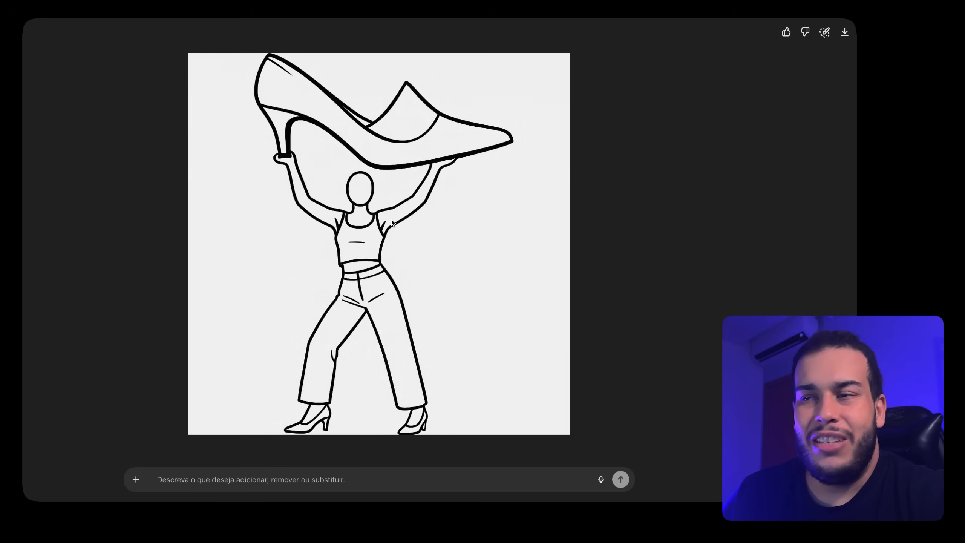
key("Escape")
Step: Highlight the prompt "realista... gera a imagem realista" and view the resulting realistic image enlarged
scroll(493, 237, "down", 6)
left_click_drag(498, 187, 624, 190)
scroll(475, 285, "down", 3)
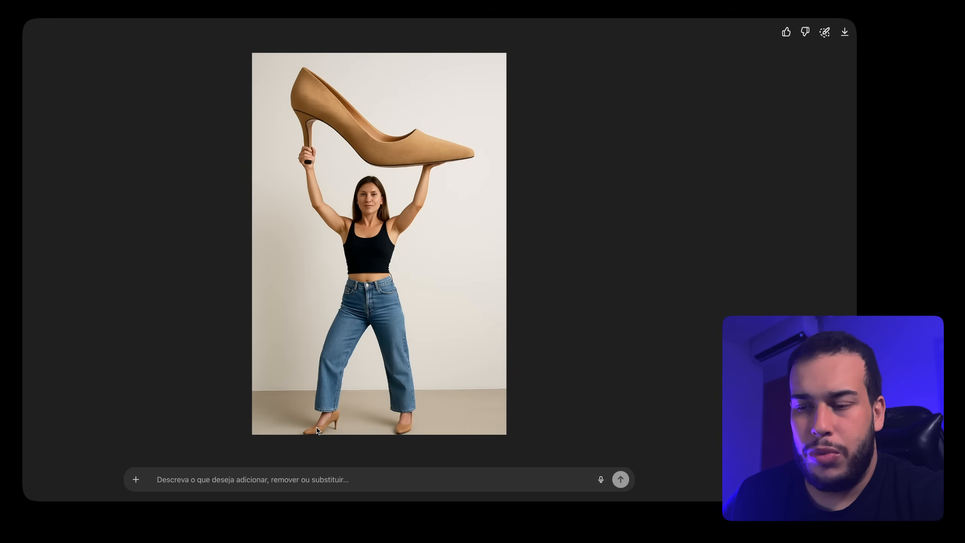
Step: In the RASCUNHO - BONE chat, enlarge the hand-drawn cap sketch, close it, and highlight the prompt "segue esse rascunho para gerar uma imagem realista"
key("Escape")
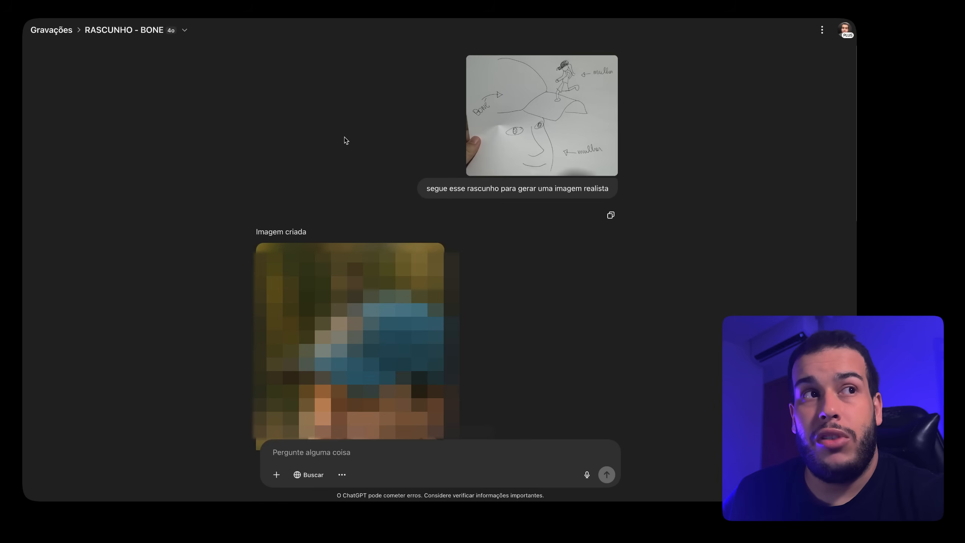
left_click(541, 119)
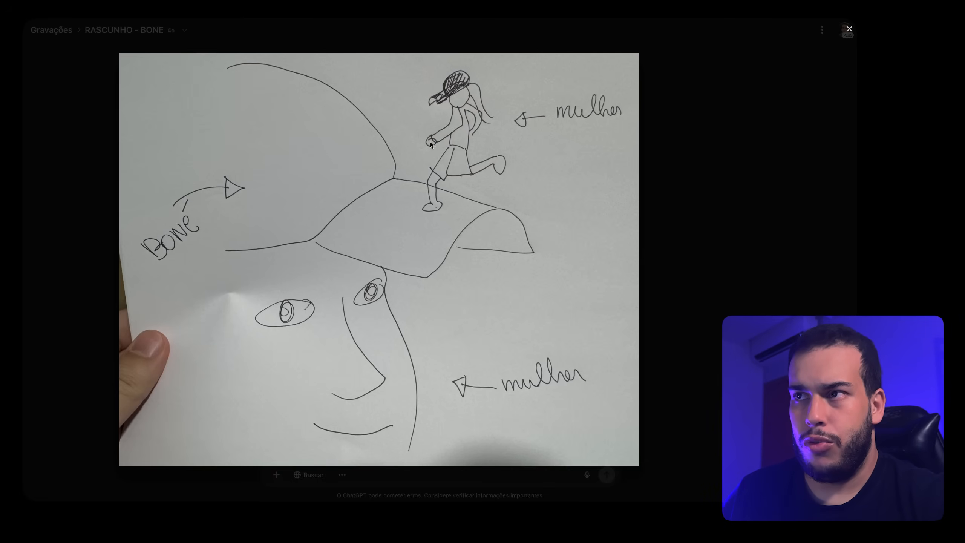
left_click(676, 201)
left_click_drag(426, 189, 586, 188)
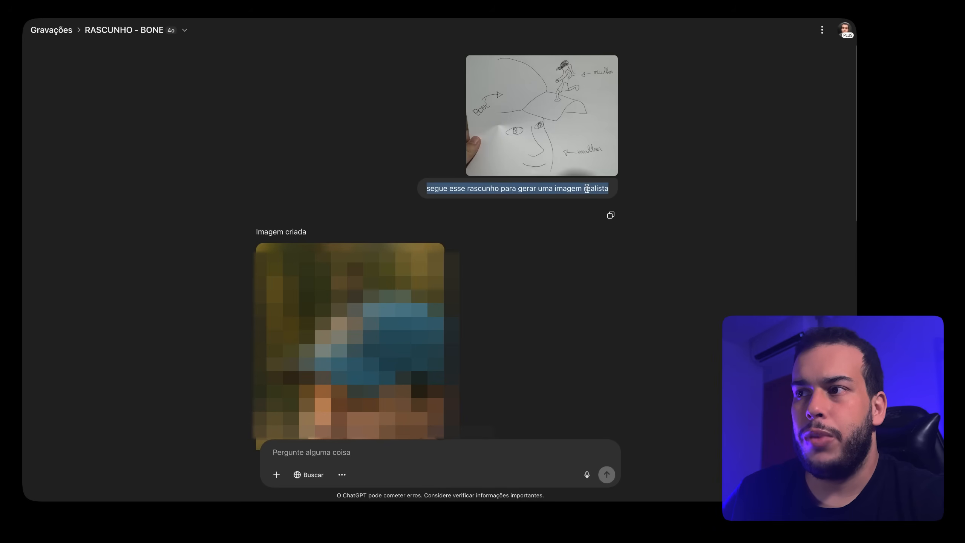
Step: Enlarge the generated image of the runner on the man's blue cap, close it, and highlight the follow-up prompt
scroll(490, 233, "down", 4)
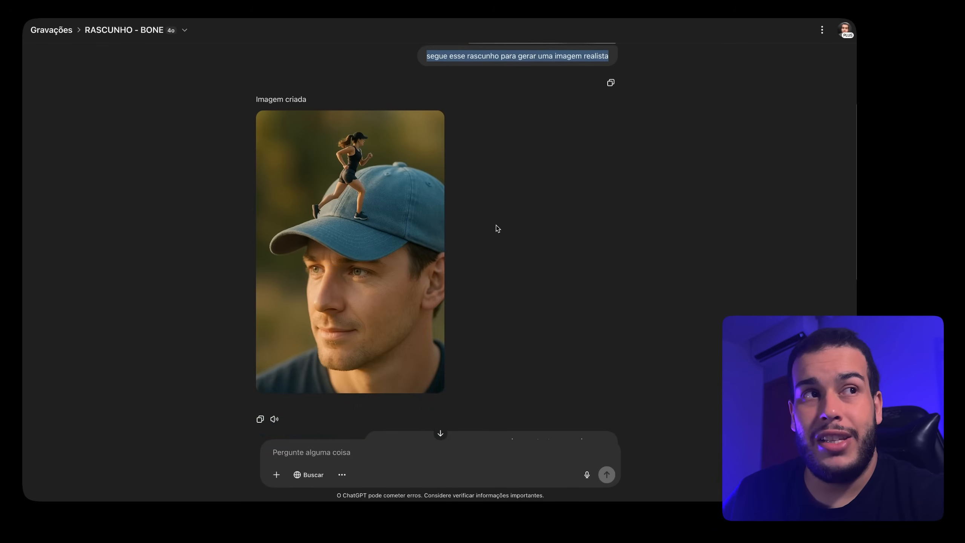
left_click(437, 237)
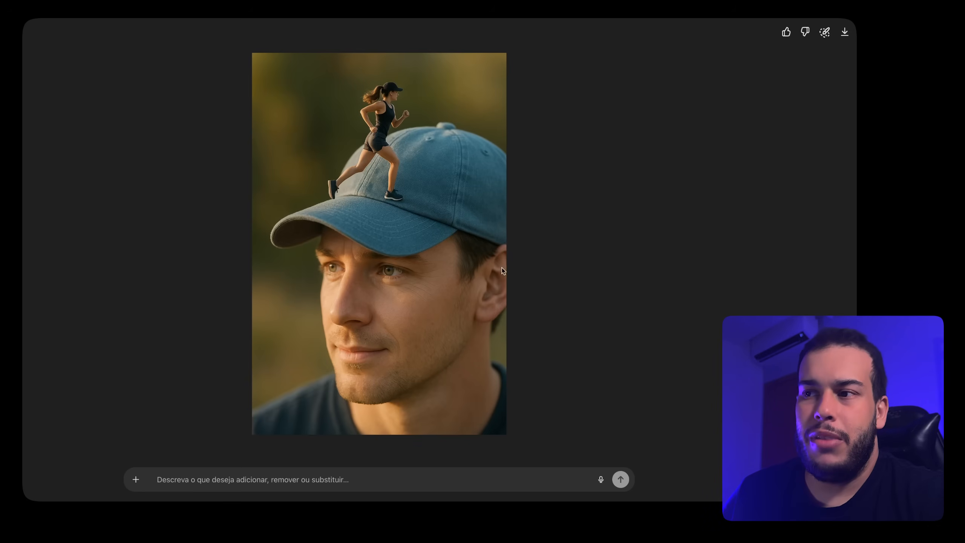
key("Escape")
scroll(521, 274, "down", 5)
left_click_drag(379, 272, 505, 279)
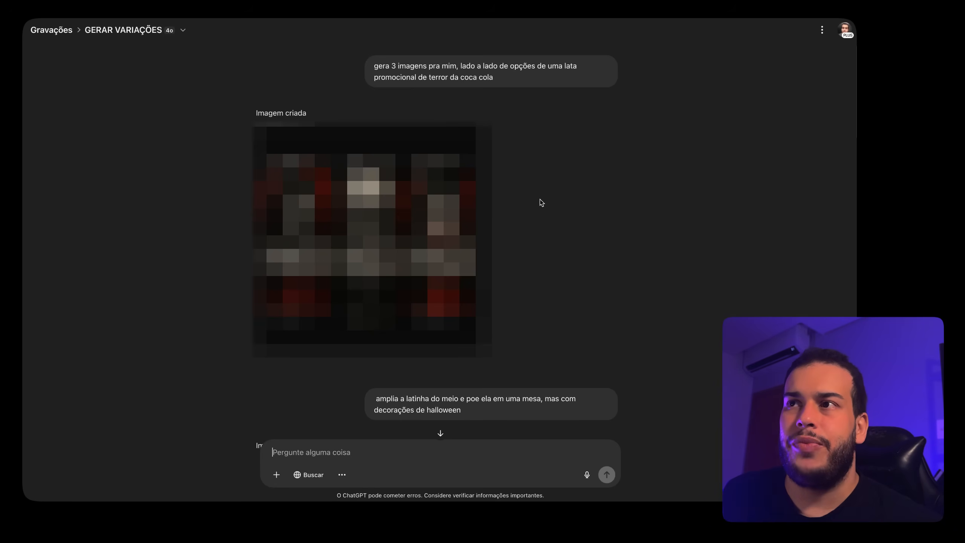
Step: In the GERAR VARIAÇÕES chat, highlight the prompt for three side-by-side Coca-Cola horror cans and view the generated image enlarged
double_click(375, 65)
left_click_drag(379, 69, 472, 66)
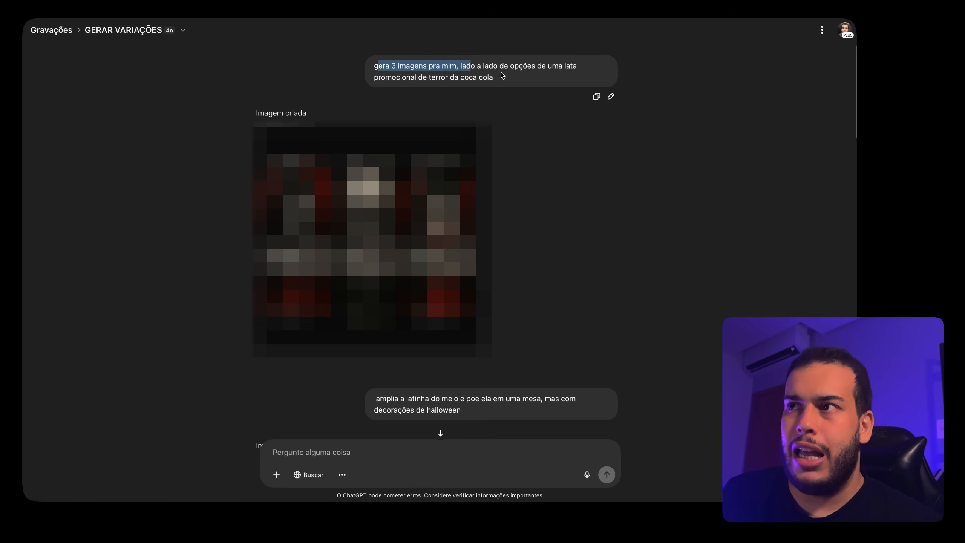
left_click_drag(374, 78, 505, 81)
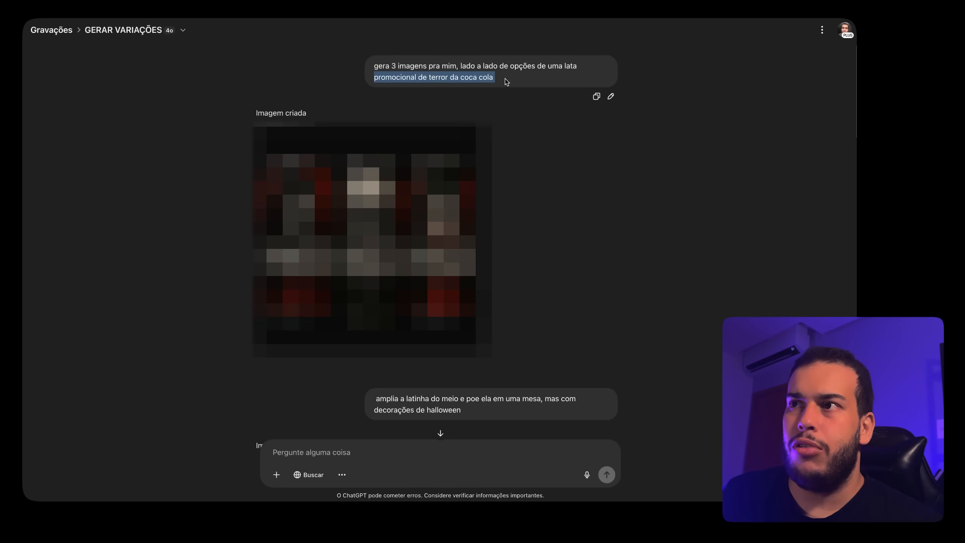
left_click(502, 217)
left_click(342, 220)
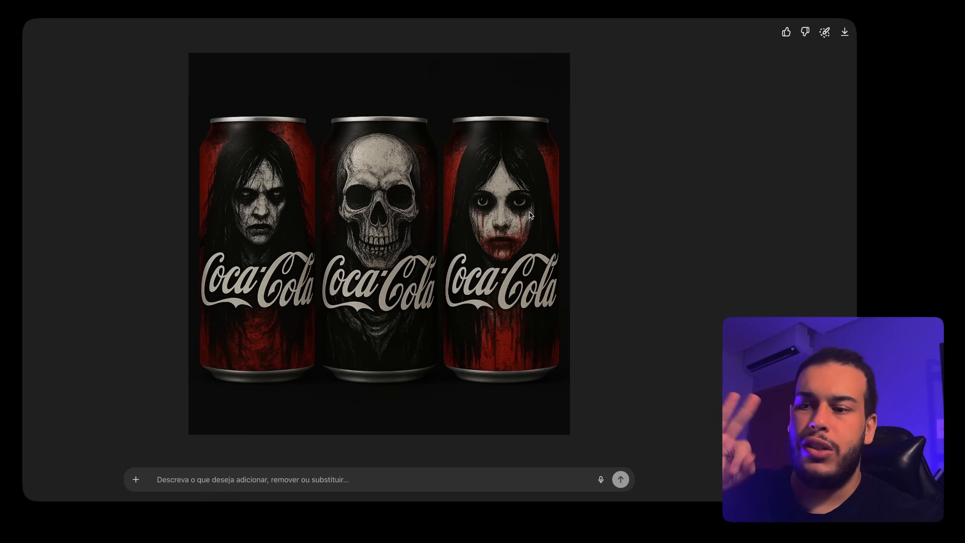
key("Escape")
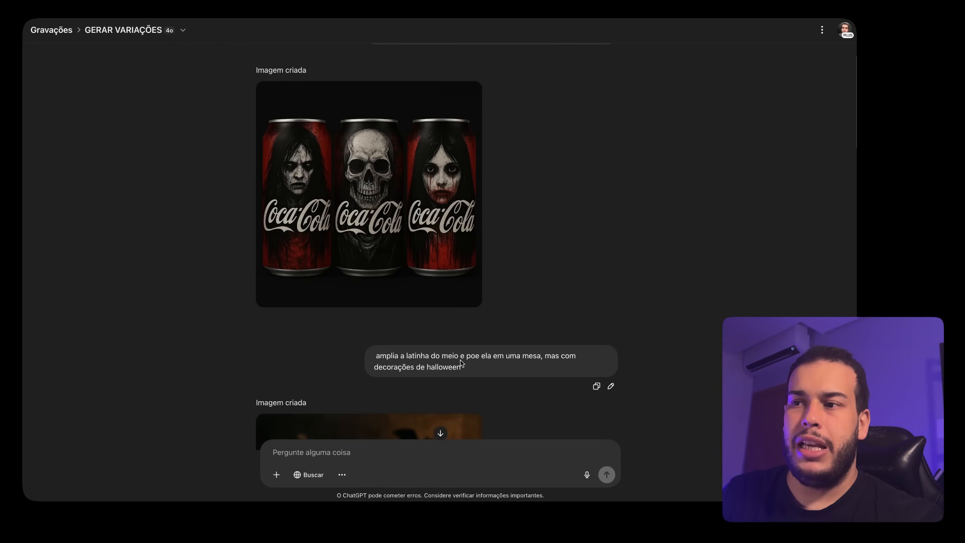
Step: Highlight the prompt placing the middle can on a table with Halloween decorations and view its generated image enlarged
left_click_drag(493, 354, 561, 356)
left_click_drag(486, 371, 463, 346)
scroll(463, 346, "down", 5)
left_click(310, 233)
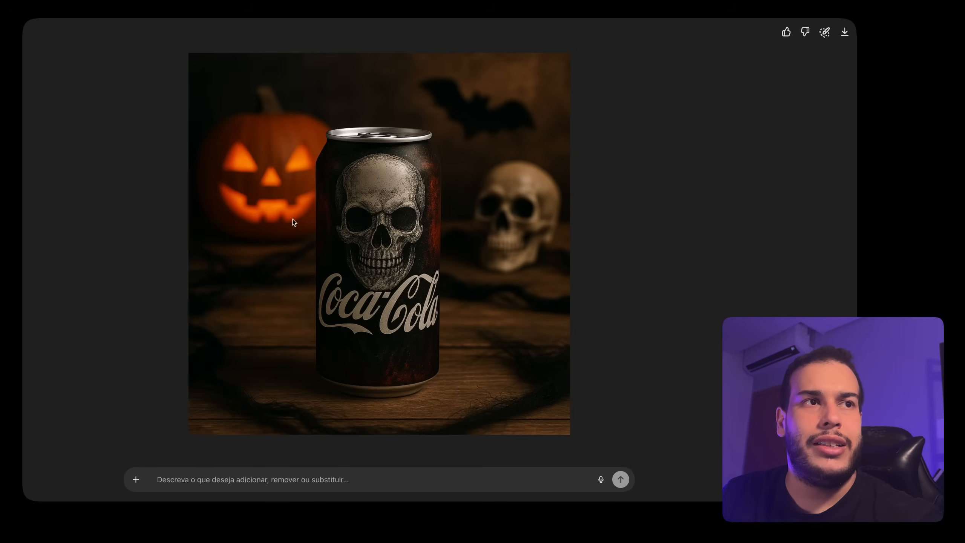
key("Escape")
Step: Compare the three-can image with the Halloween table image by enlarging each in turn
scroll(374, 189, "up", 5)
left_click(374, 167)
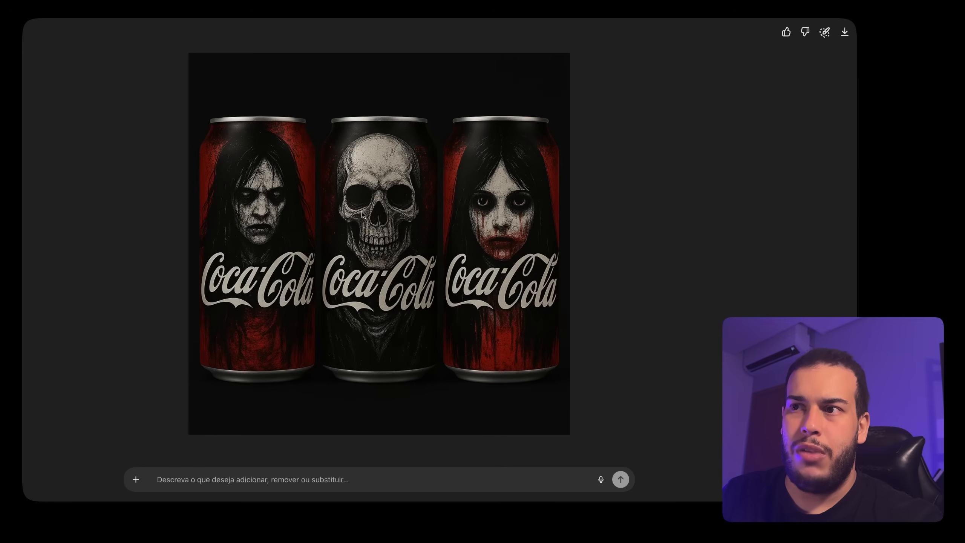
key("Escape")
scroll(391, 228, "down", 5)
left_click(393, 205)
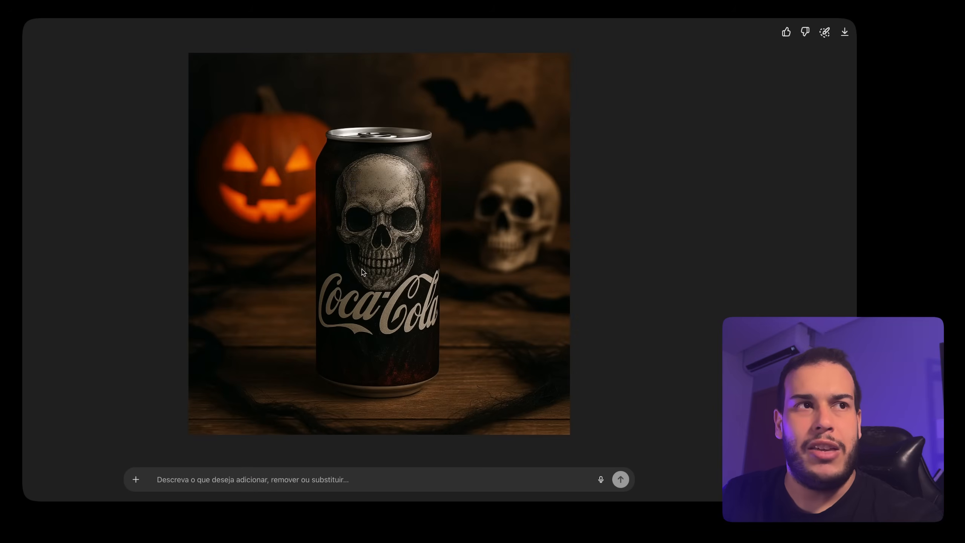
key("Escape")
Step: Highlight the prompt for three separate side-by-side images of people drinking the can, and view the generated image enlarged
scroll(375, 228, "down", 5)
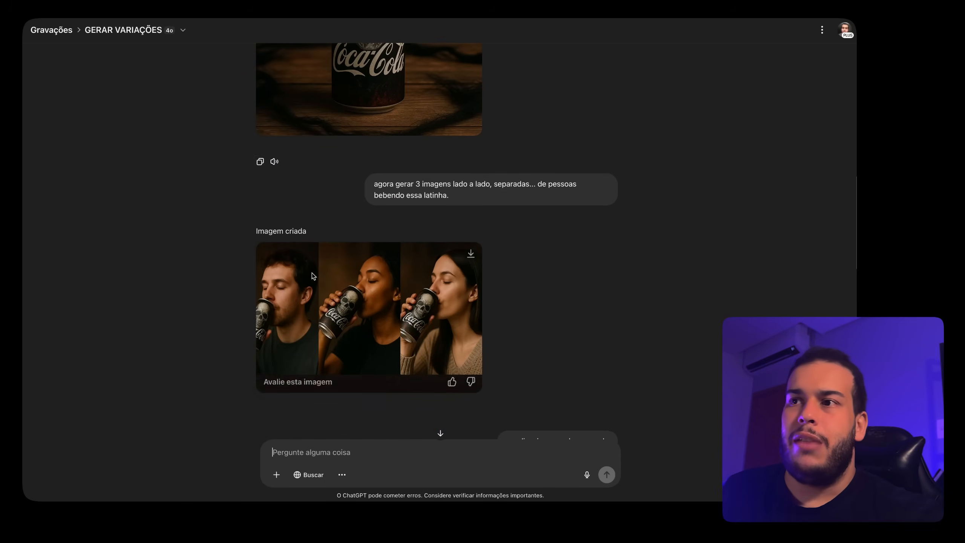
left_click_drag(376, 190, 325, 195)
left_click(491, 186)
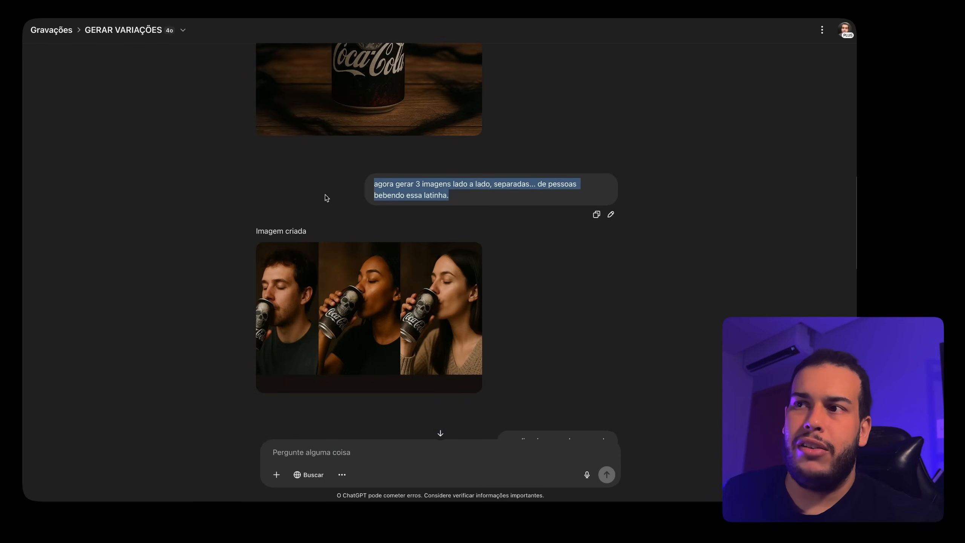
left_click(381, 330)
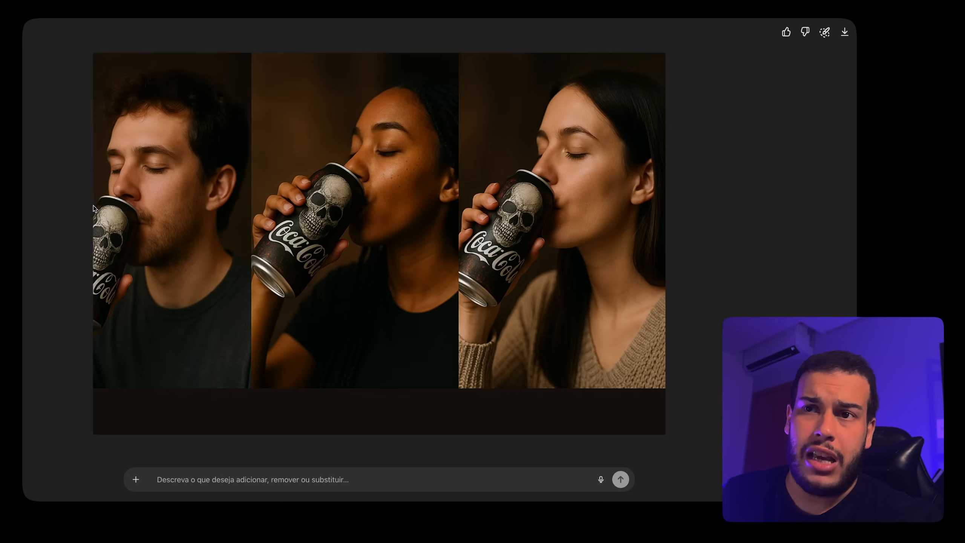
key("Escape")
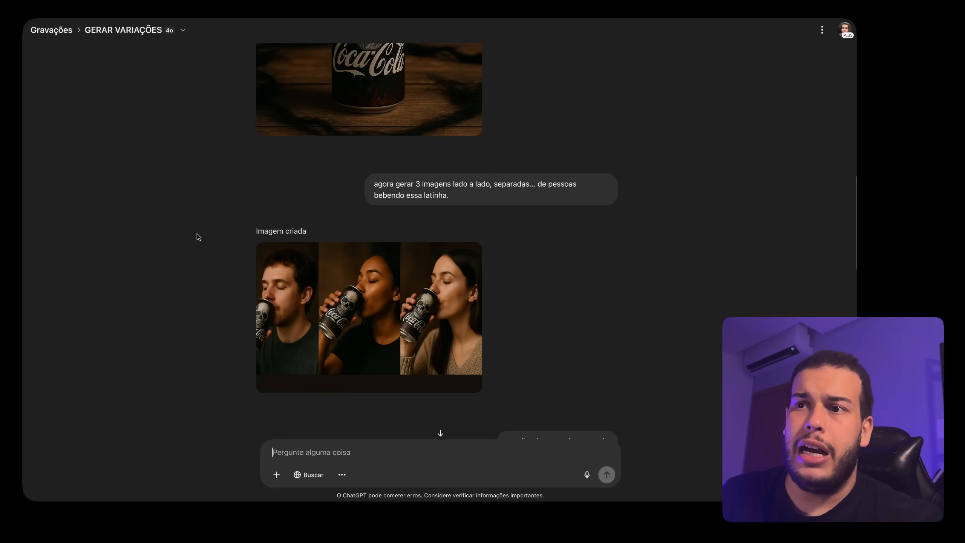
Step: Highlight the prompt "amplia a imagem da esquerda" and examine the generated image of the man drinking, enlarging it twice
scroll(224, 200, "down", 2)
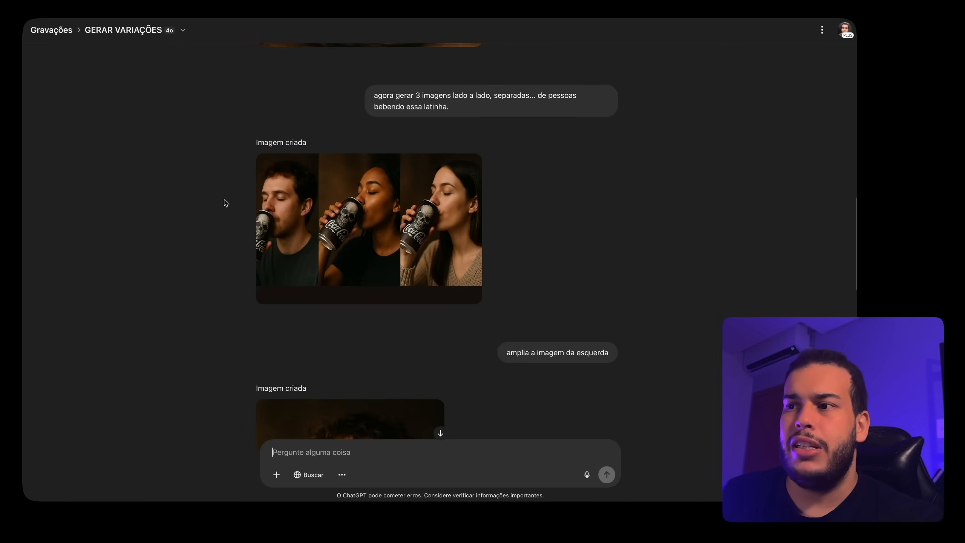
left_click_drag(507, 353, 650, 354)
scroll(478, 327, "down", 5)
left_click(403, 320)
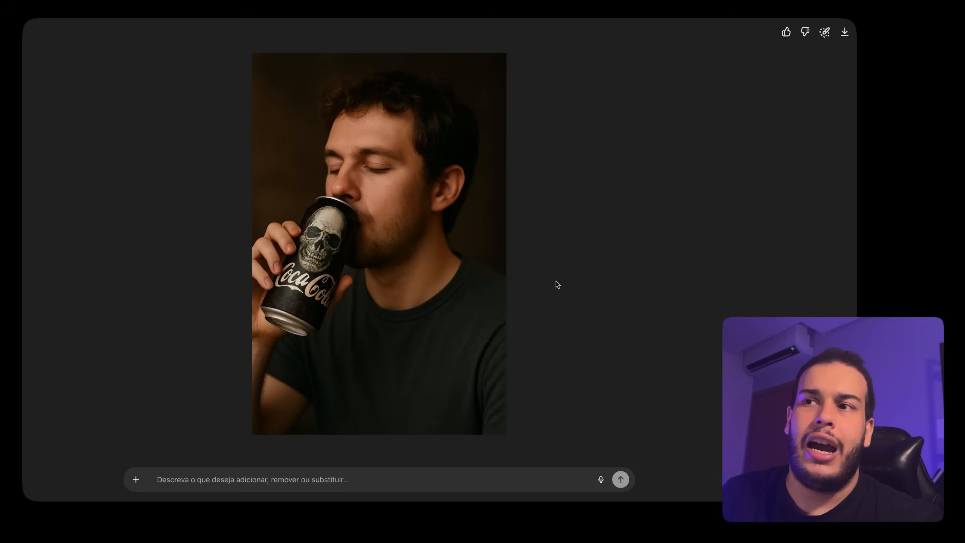
key("Escape")
scroll(394, 257, "up", 4)
scroll(398, 240, "down", 5)
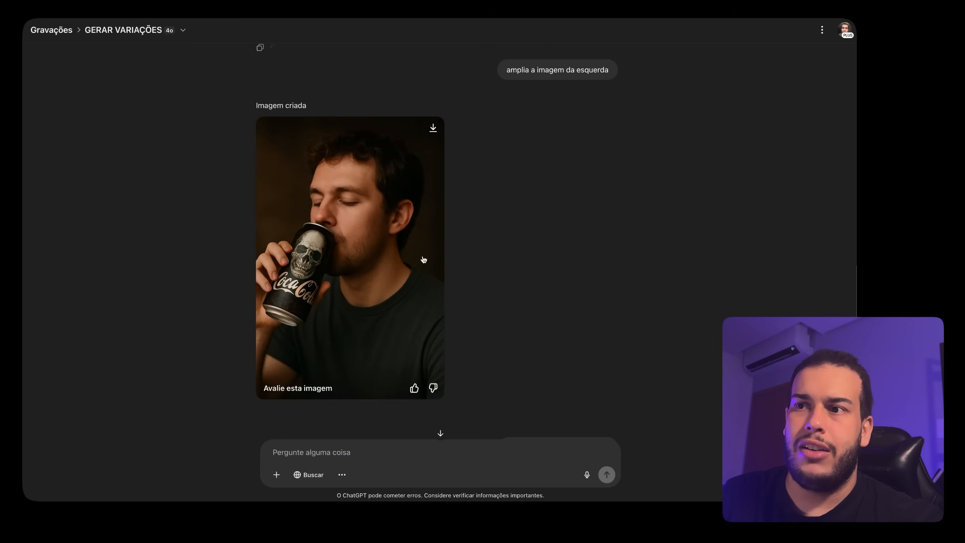
left_click(258, 231)
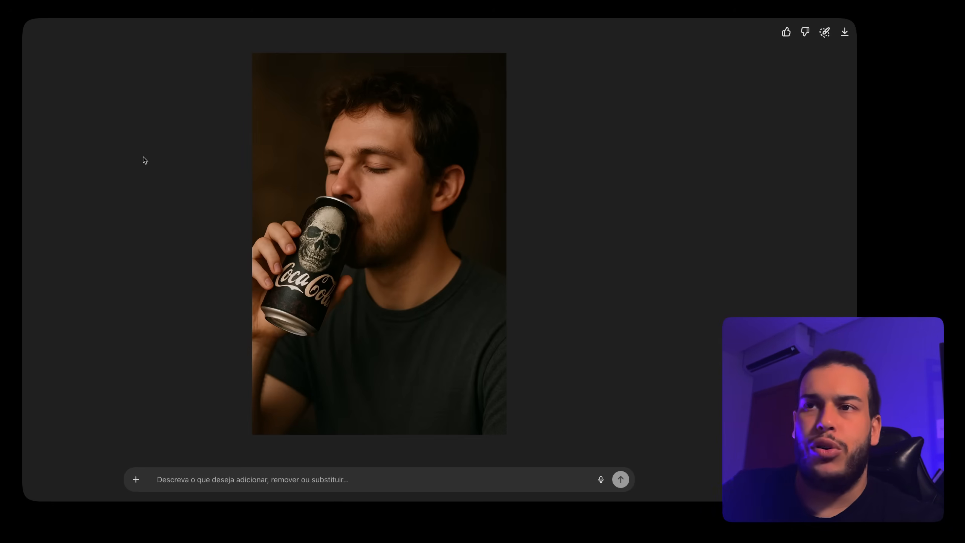
key("Escape")
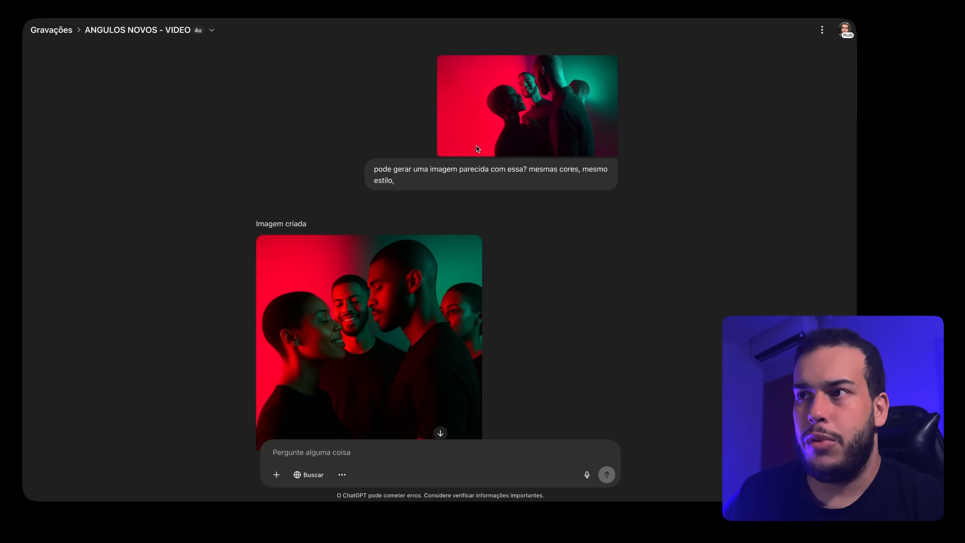
Step: In the ANGULOS NOVOS - VIDEO chat, enlarge the red-and-green reference photo and the similar group image generated from it
left_click(534, 115)
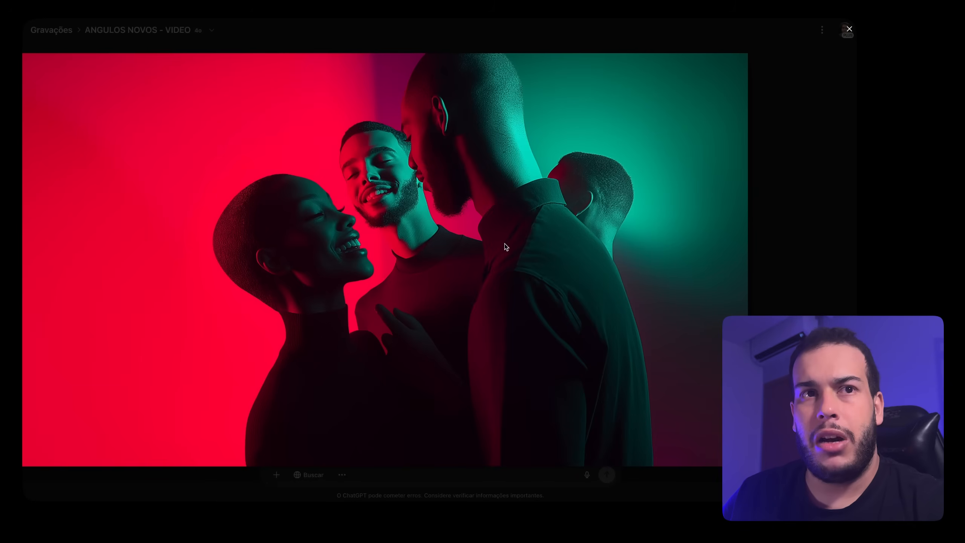
key("Escape")
left_click(477, 104)
key("space")
key("space")
key("space")
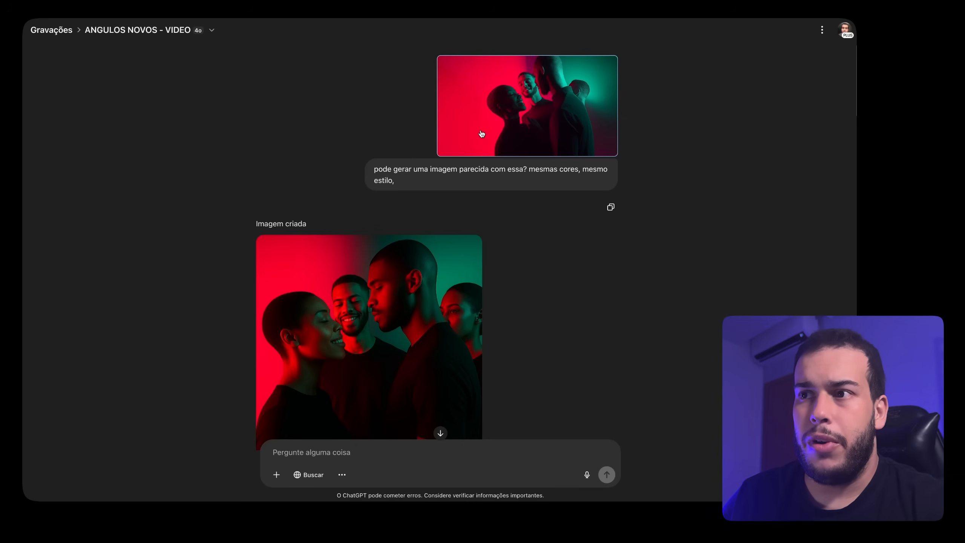
left_click(344, 266)
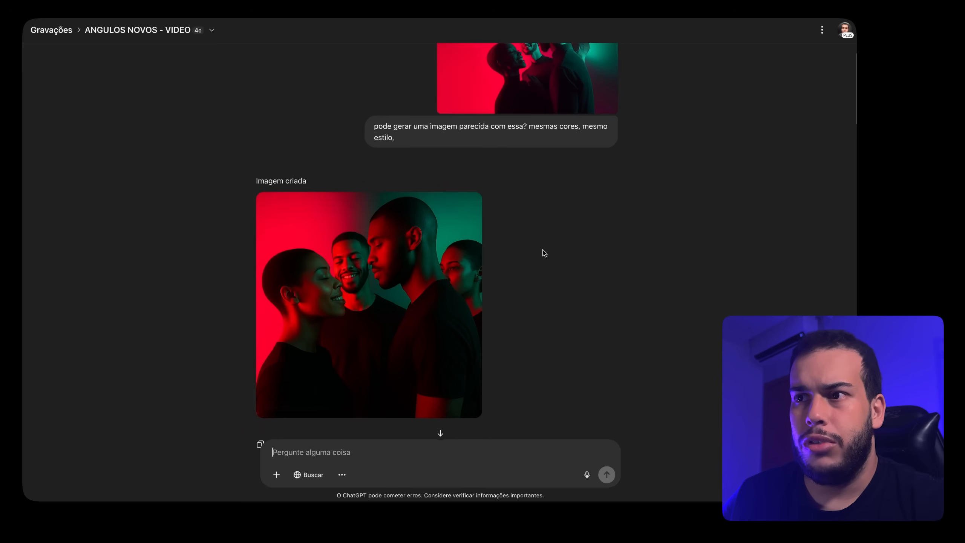
Step: Highlight the prompt "faz isso 16:9", view the widescreen group image enlarged, and return to the chat
scroll(540, 236, "down", 3)
scroll(538, 221, "down", 5)
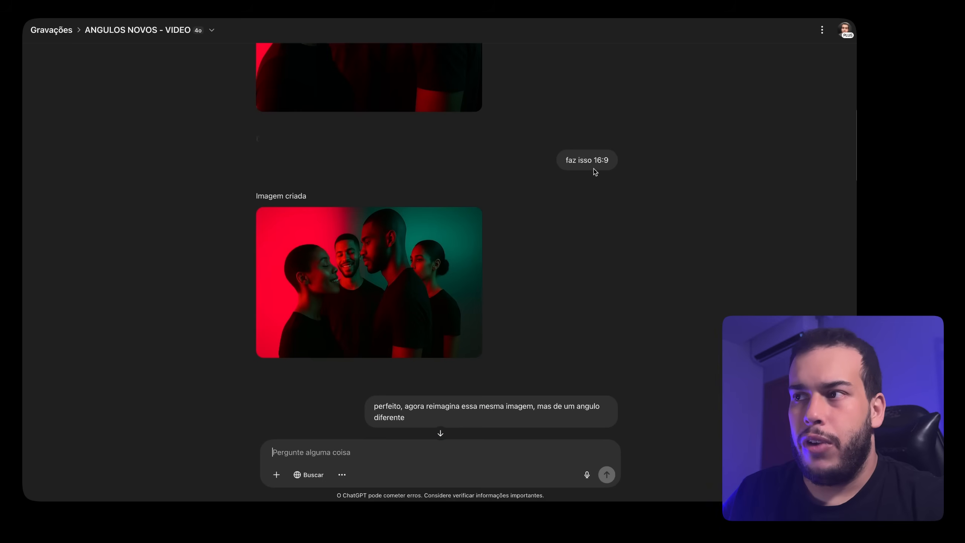
left_click_drag(565, 162, 621, 158)
left_click(576, 229)
left_click(339, 278)
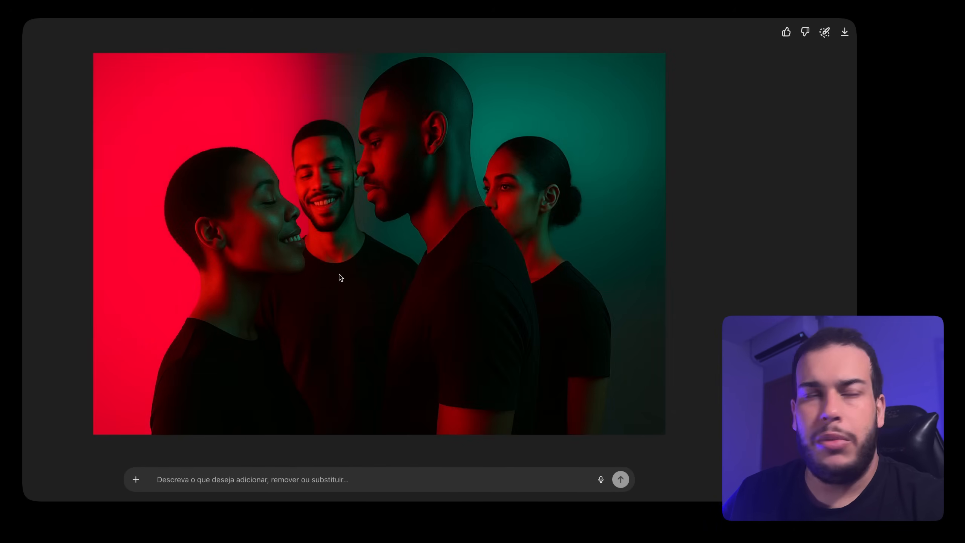
key("Escape")
Step: Highlight the prompt asking to reimagine the same image from a different angle, and view the first generated variation enlarged
scroll(574, 275, "down", 1)
scroll(574, 273, "down", 7)
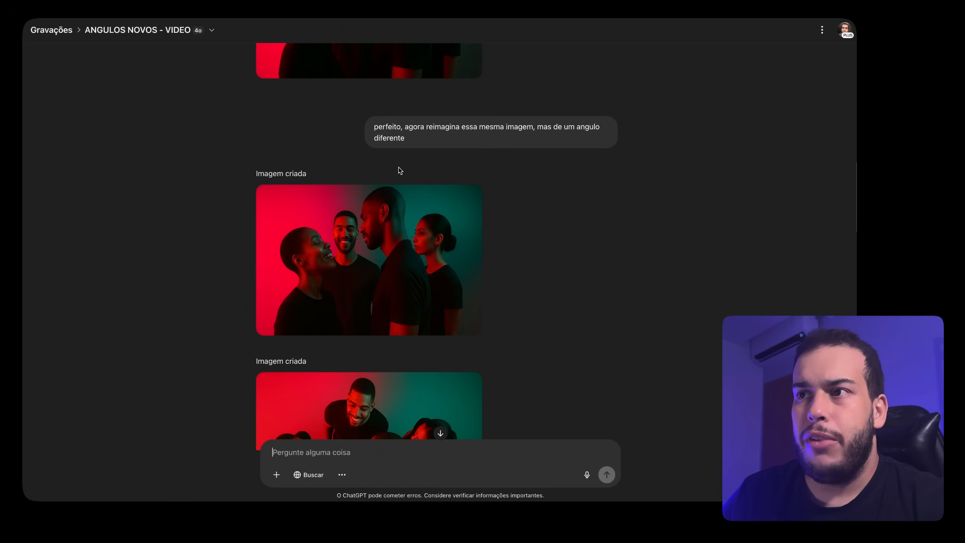
left_click_drag(391, 127, 498, 138)
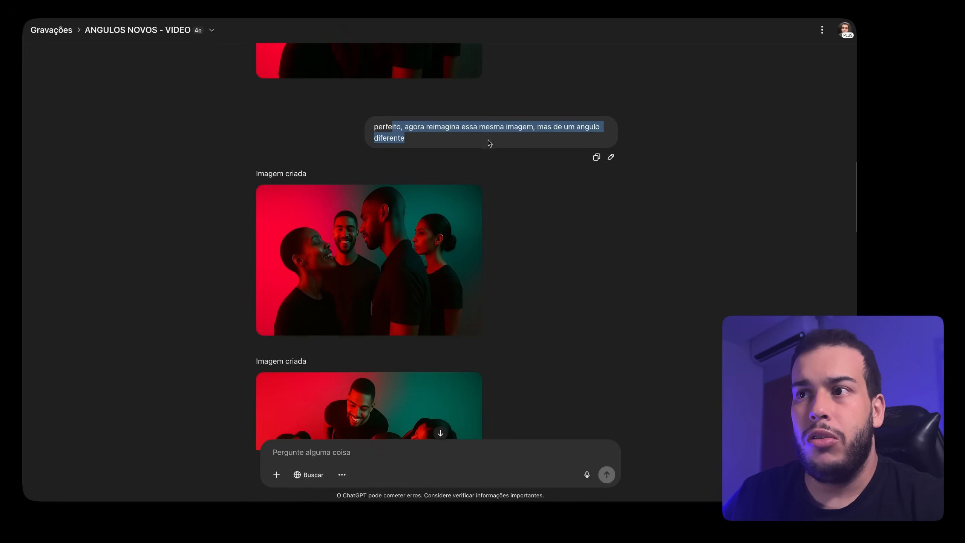
left_click(490, 141)
scroll(511, 262, "up", 4)
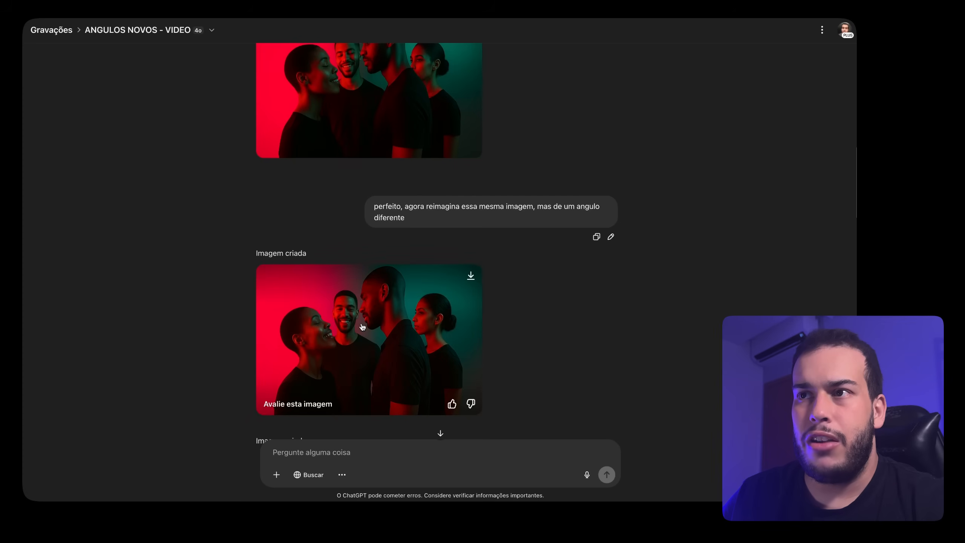
left_click(362, 327)
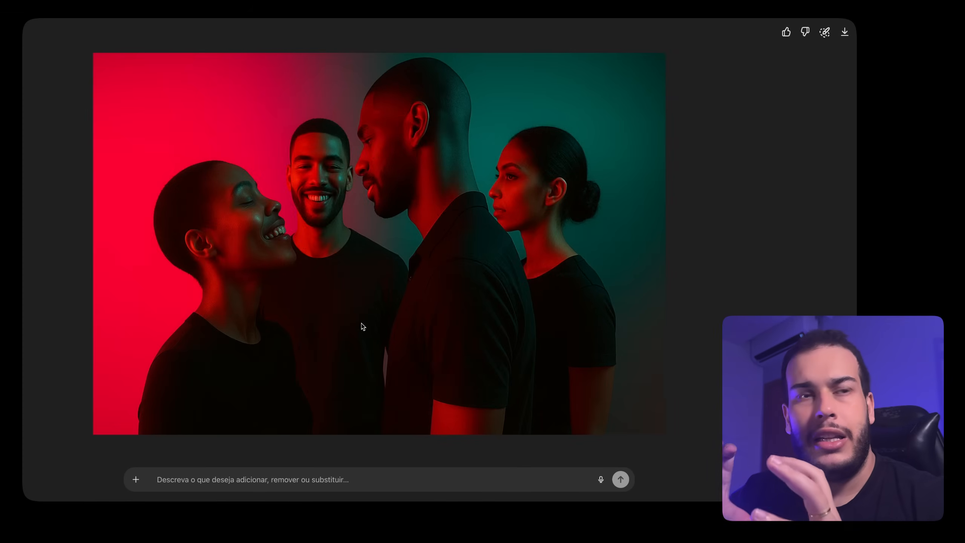
key("Escape")
Step: Enlarge the top-down variation of the group, and go through the camera-animation prompt written in English below it
scroll(505, 279, "down", 2)
scroll(509, 279, "up", 3)
scroll(509, 279, "down", 2)
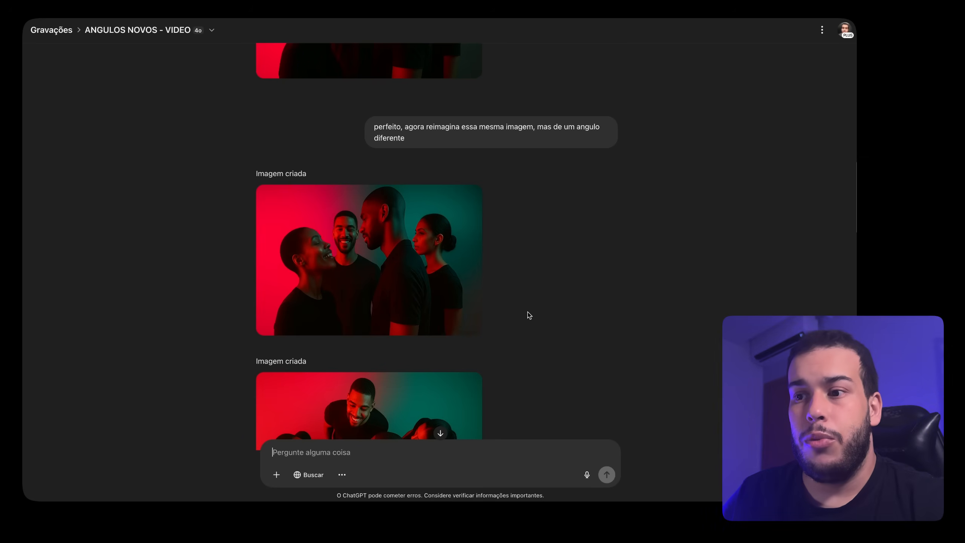
scroll(529, 311, "down", 6)
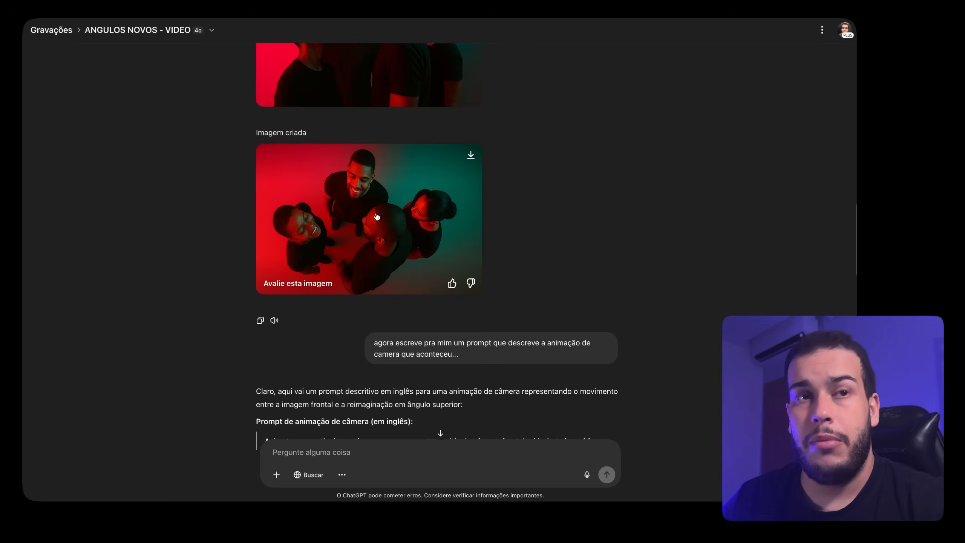
left_click(376, 216)
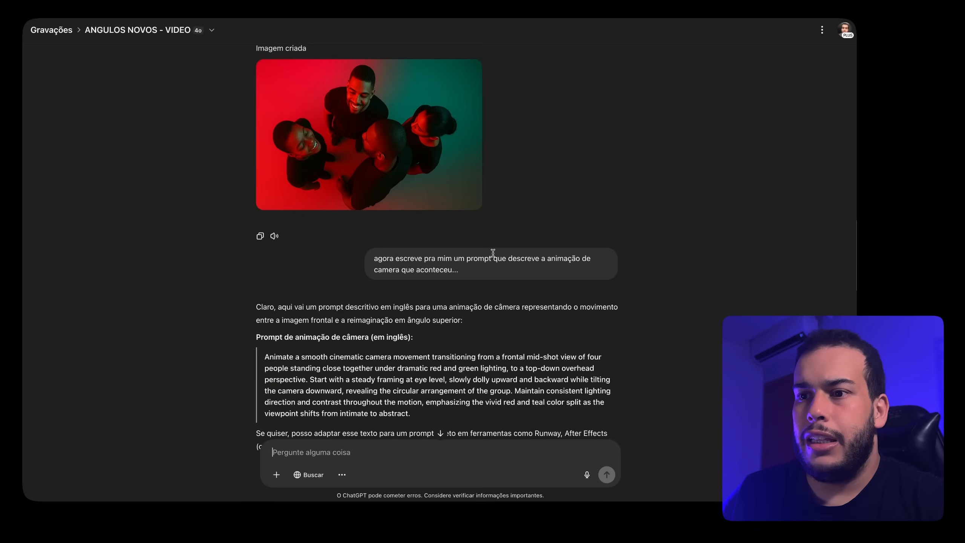
scroll(495, 252, "down", 5)
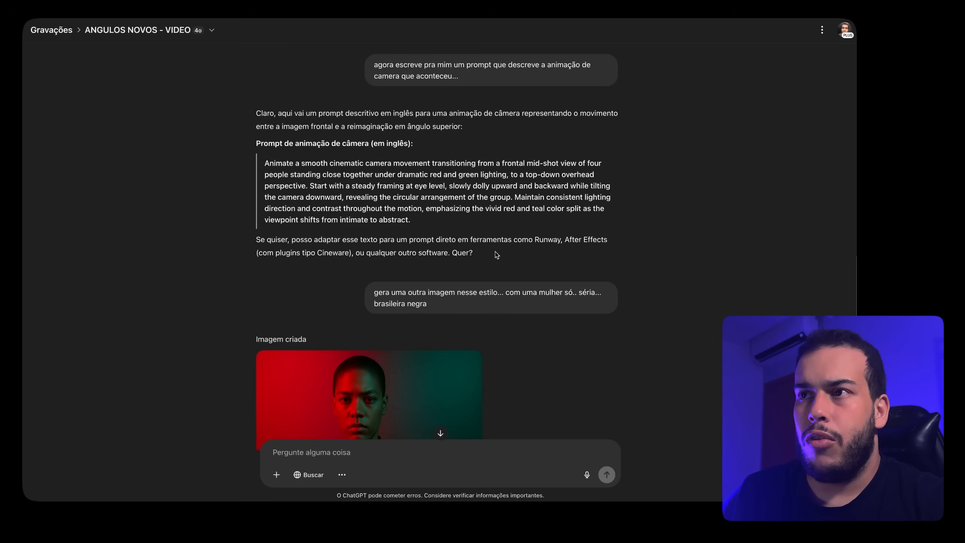
Step: Go back to the English camera-animation prompt for the group image and highlight its full text
scroll(497, 250, "up", 2)
scroll(497, 250, "up", 1)
scroll(495, 248, "up", 1)
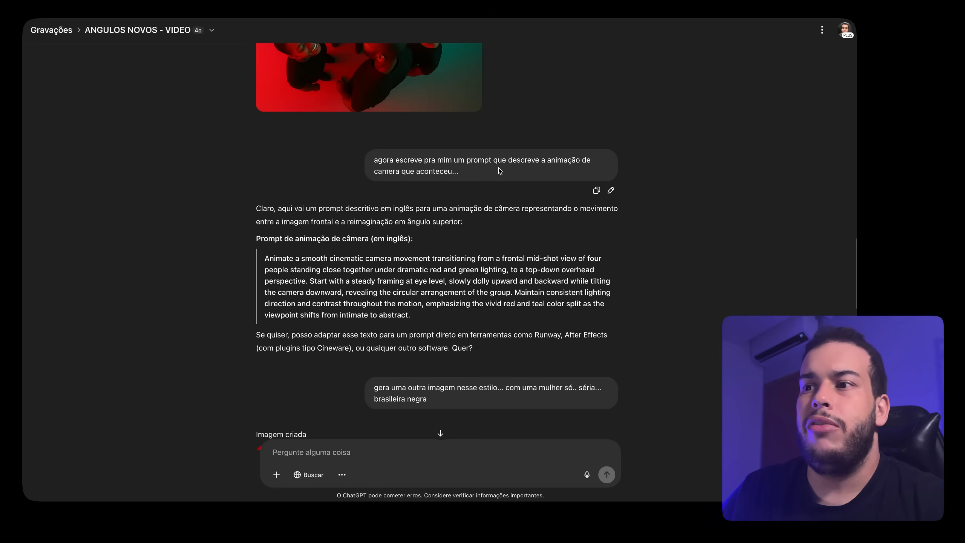
left_click_drag(264, 258, 435, 322)
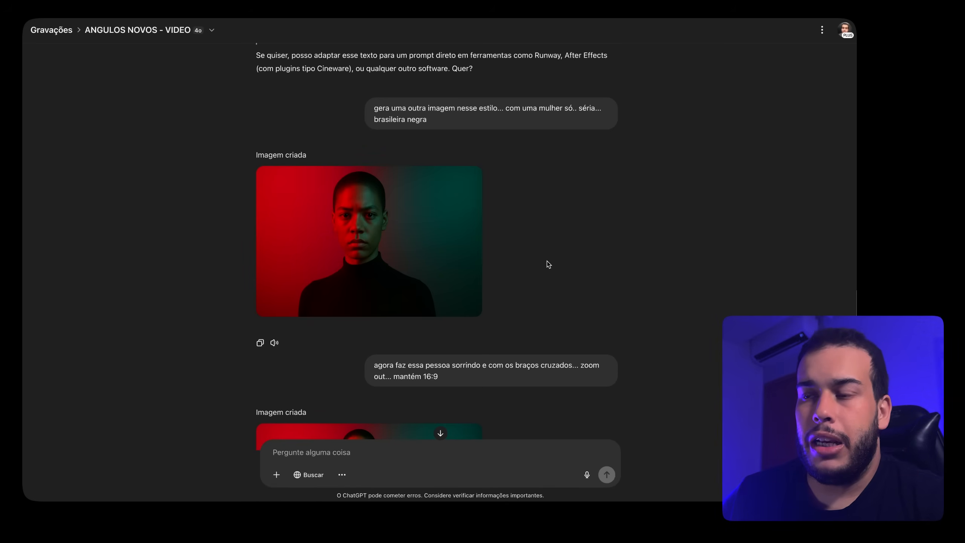
Step: View the generated portrait of the serious woman and the zoomed-out version of her smiling with crossed arms
left_click(366, 226)
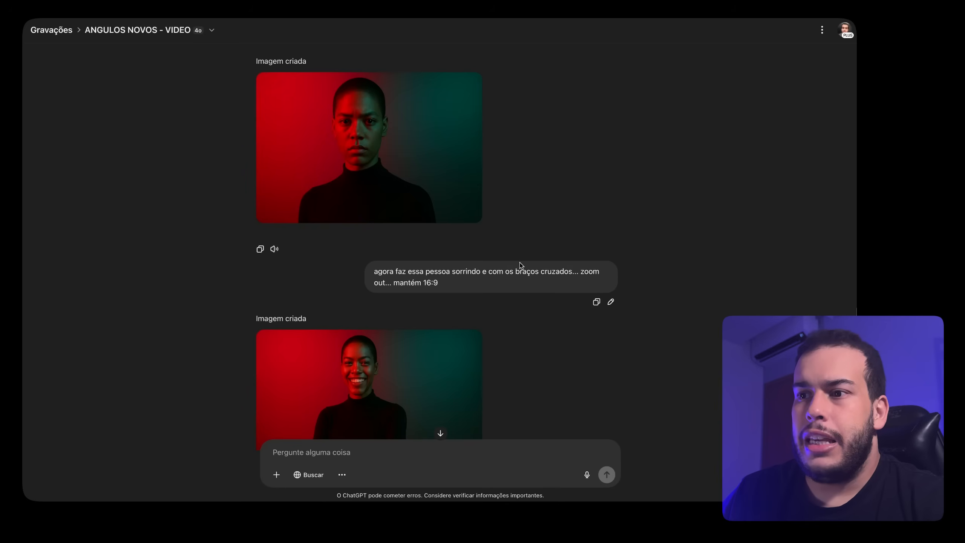
scroll(519, 265, "down", 3)
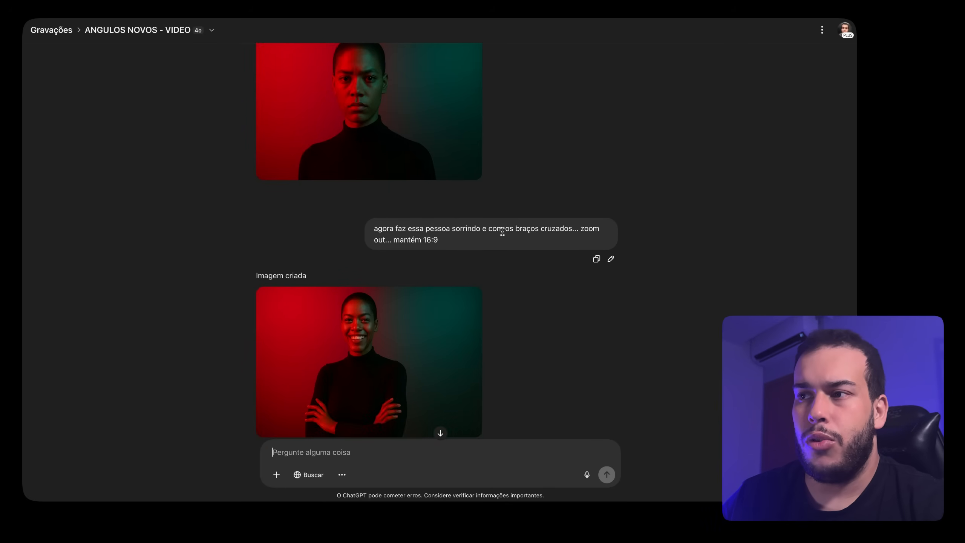
scroll(511, 231, "down", 6)
scroll(522, 228, "up", 3)
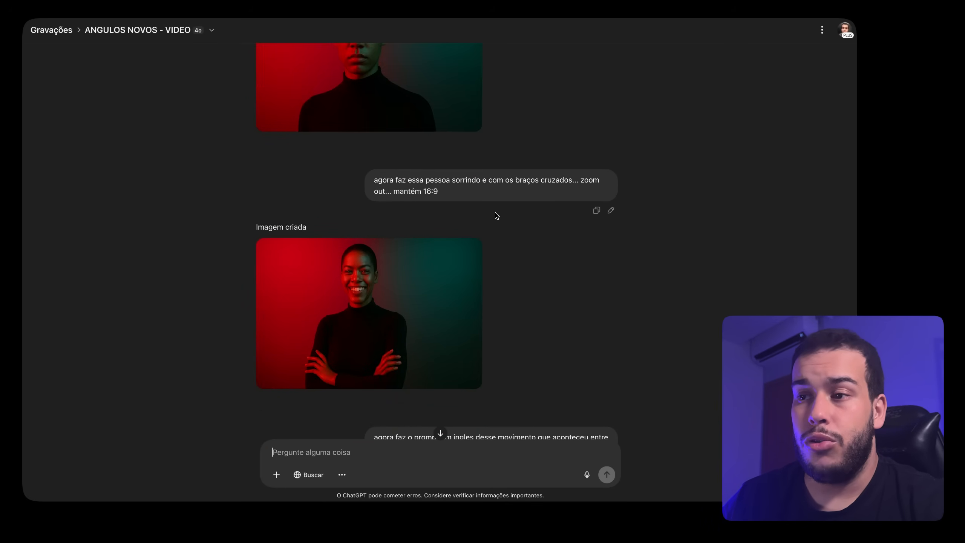
left_click(381, 291)
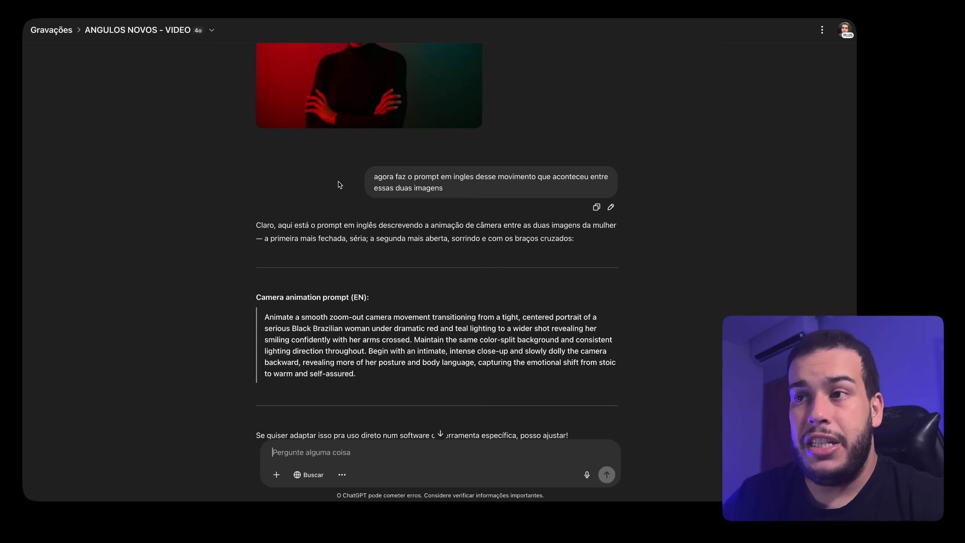
Step: Highlight the request for an English prompt of the movement between the two images, and the camera animation prompt in the reply
left_click_drag(371, 179, 471, 192)
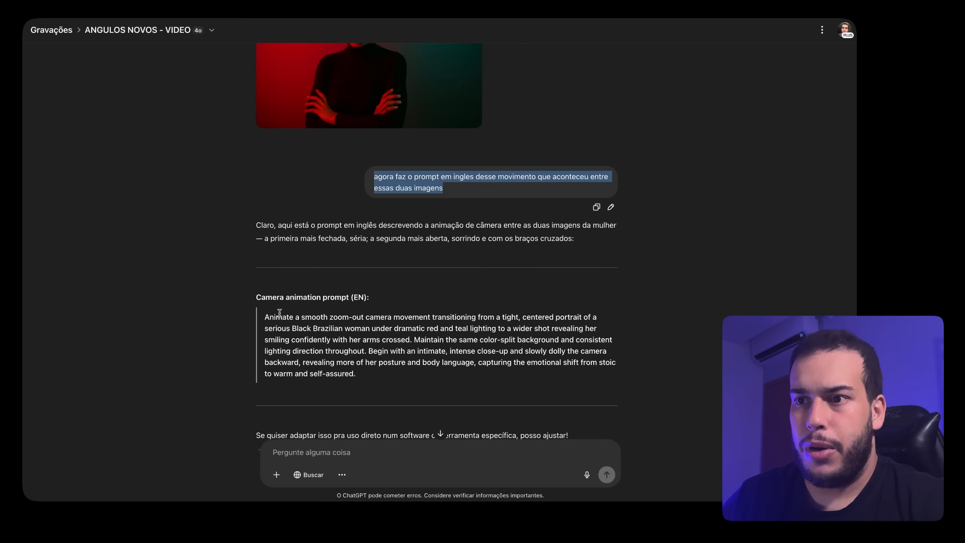
left_click_drag(265, 315, 400, 379)
left_click_drag(376, 177, 591, 181)
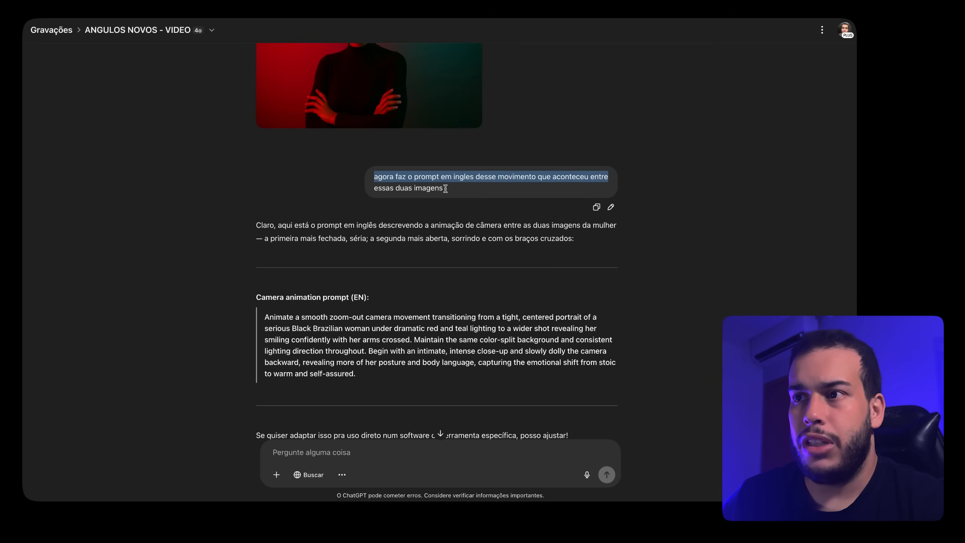
triple_click(376, 178)
scroll(362, 288, "down", 1)
left_click_drag(269, 295, 368, 357)
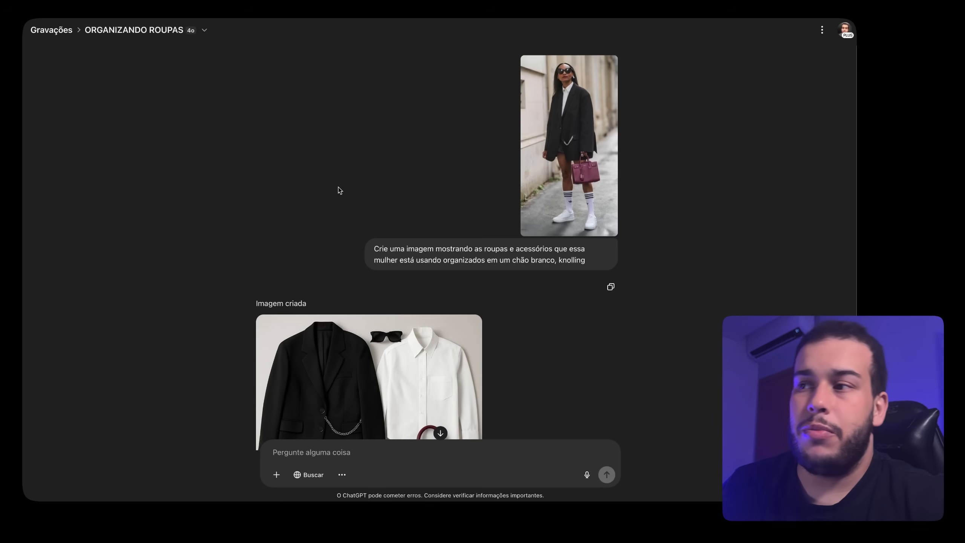
Step: In the ORGANIZANDO ROUPAS chat, view the woman's outfit photo enlarged and highlight parts of the prompt, including the word "knolling"
left_click(570, 150)
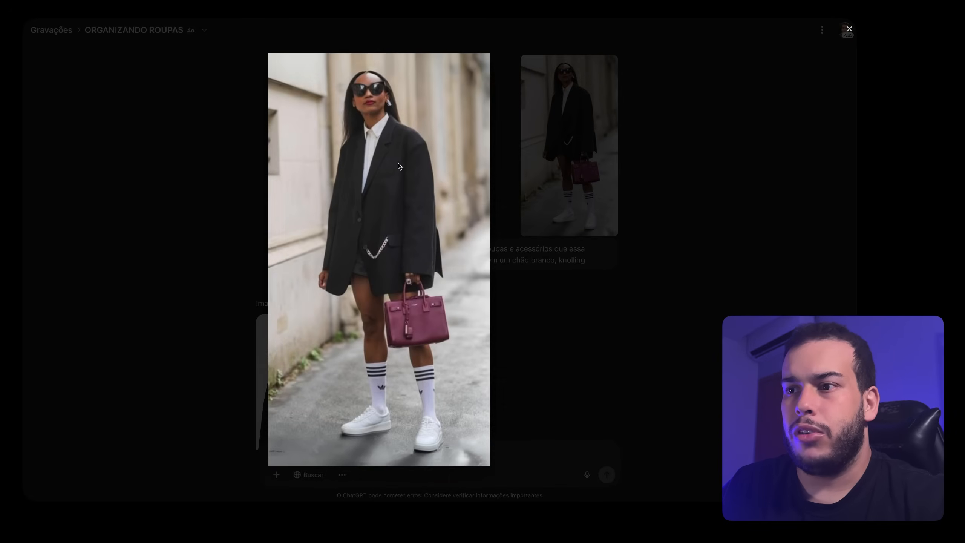
left_click(436, 170)
left_click_drag(374, 249, 585, 248)
left_click_drag(374, 260, 477, 268)
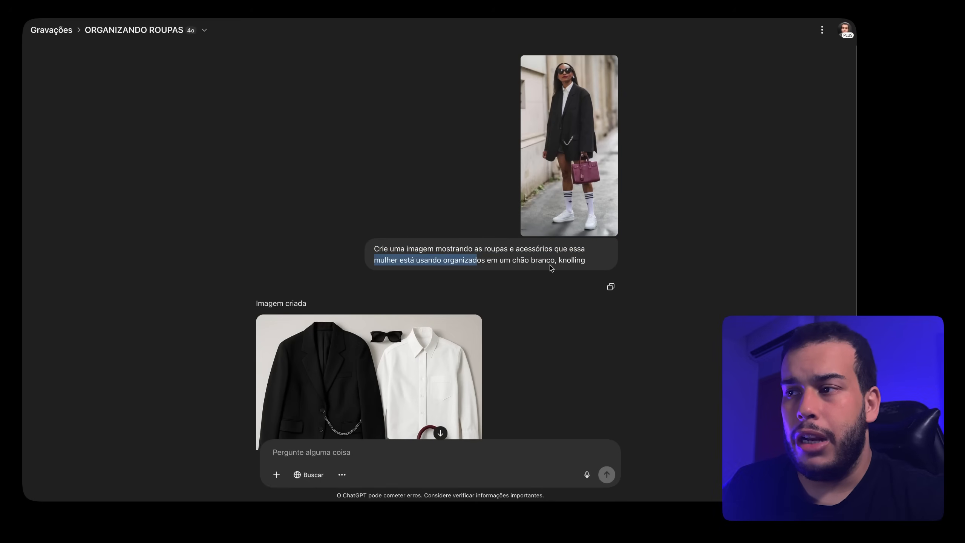
left_click_drag(558, 259, 587, 262)
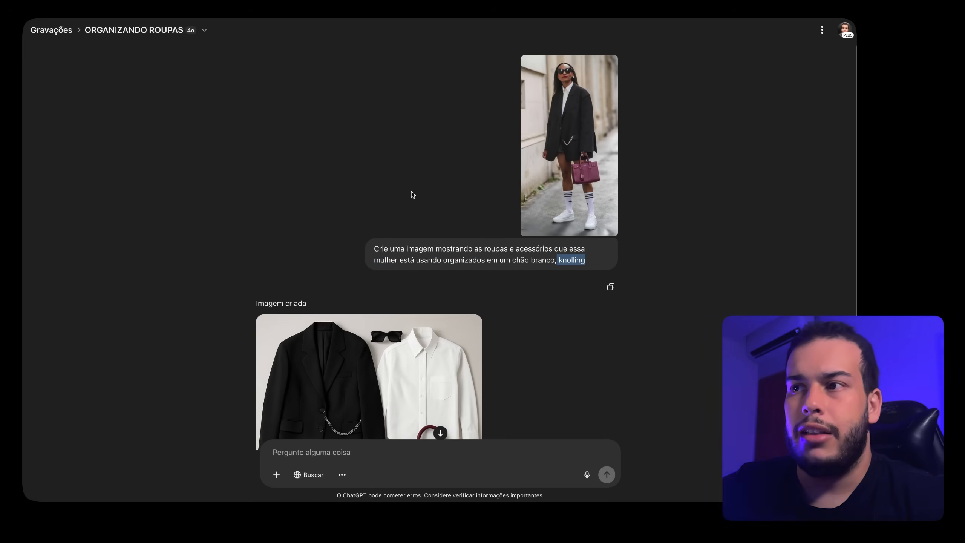
left_click(432, 195)
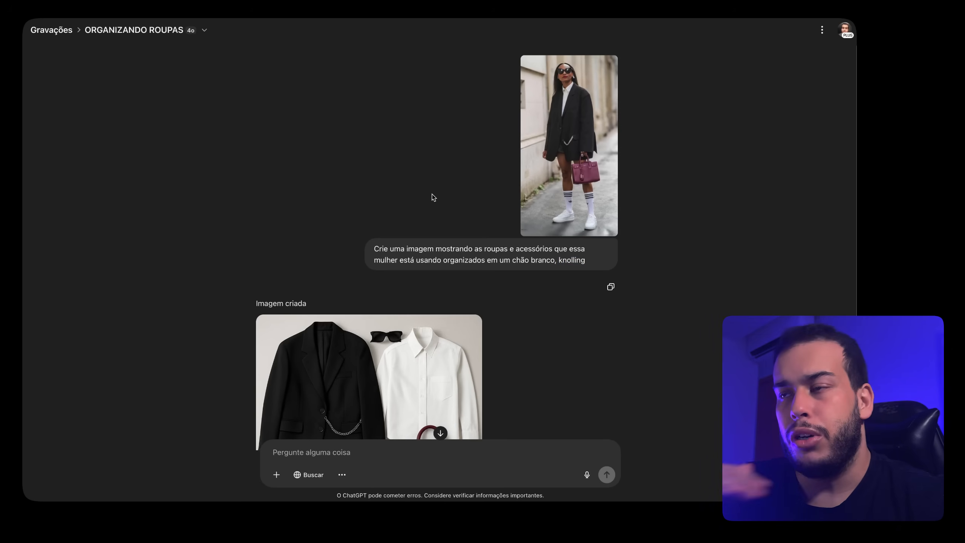
Step: View the generated knolling image of the clothes and accessories enlarged, and return to the chat
scroll(449, 210, "down", 4)
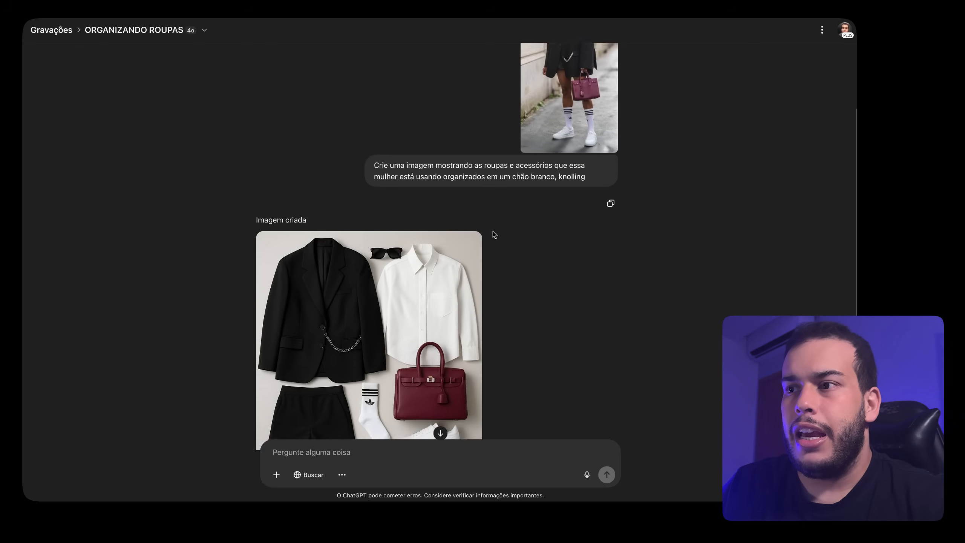
left_click(361, 271)
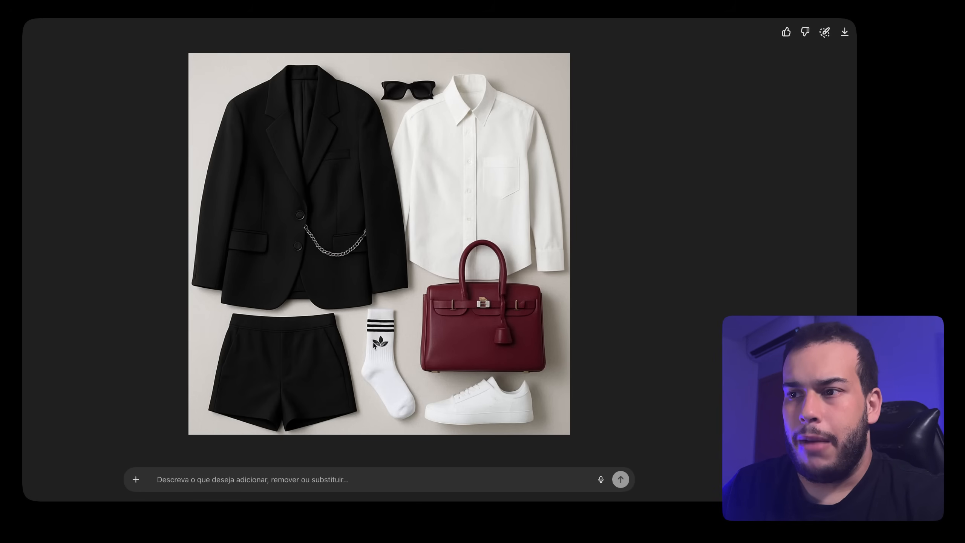
key("Escape")
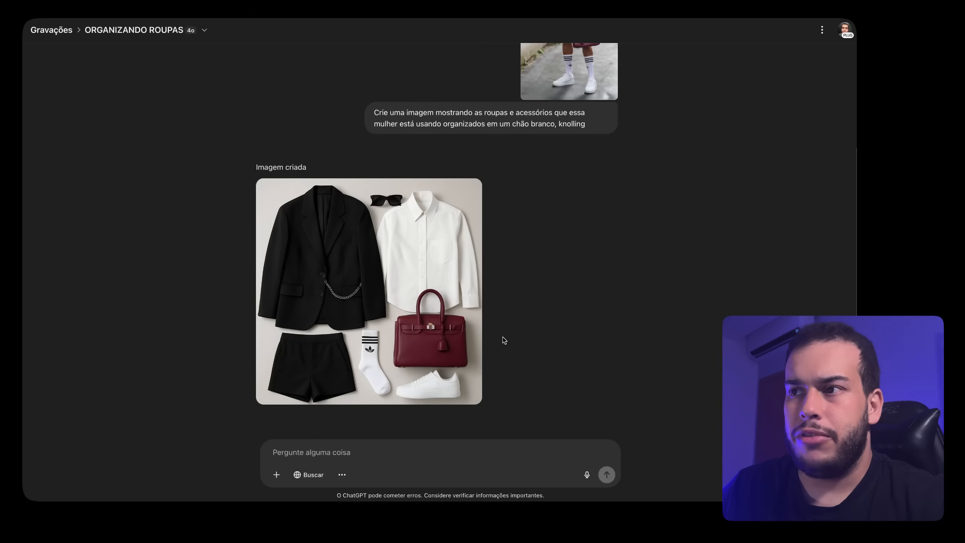
scroll(498, 336, "up", 3)
scroll(551, 344, "down", 3)
scroll(534, 344, "up", 4)
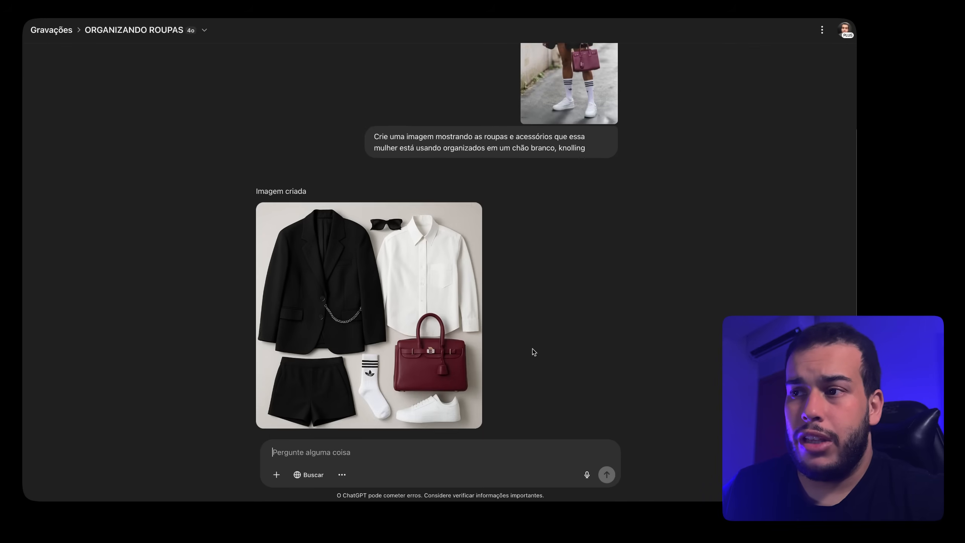
Step: Enlarge the woman's reference photo again and compare it in the chat with the knolling image
left_click(560, 123)
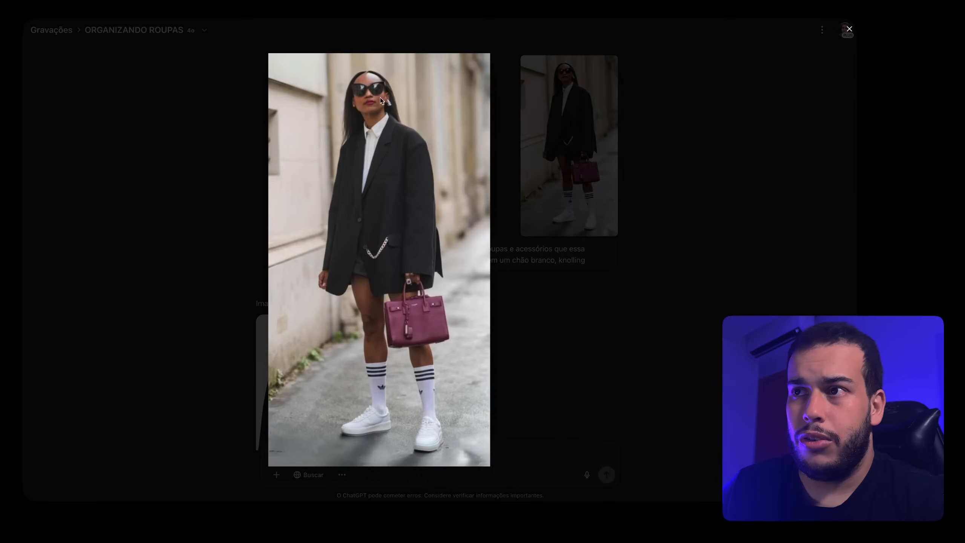
key("Escape")
scroll(490, 206, "down", 4)
scroll(551, 204, "up", 3)
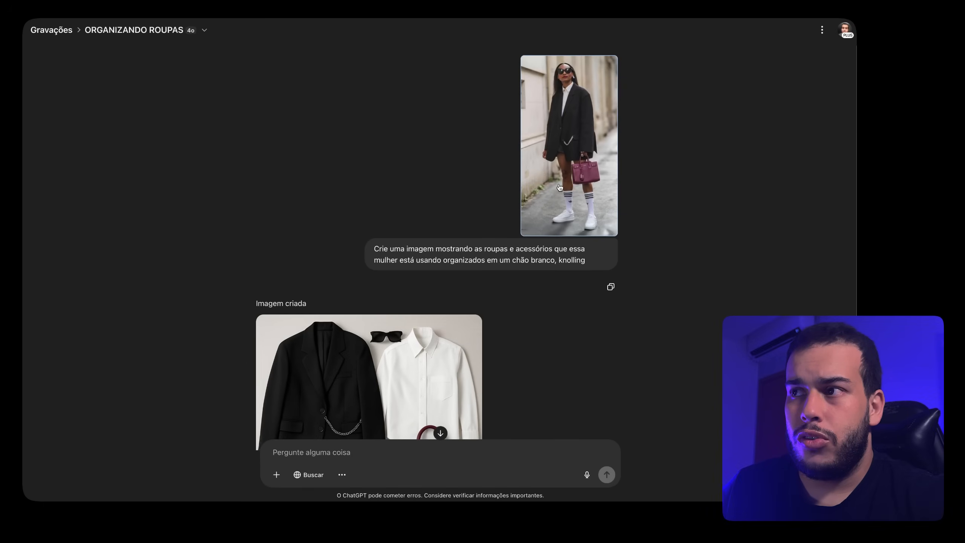
scroll(574, 190, "down", 3)
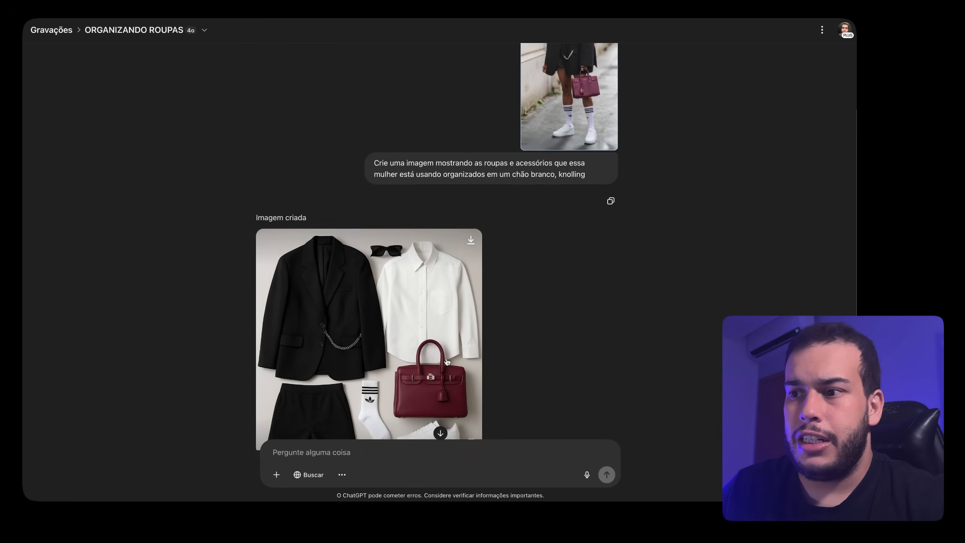
scroll(433, 392, "down", 1)
scroll(486, 350, "up", 2)
scroll(442, 426, "down", 1)
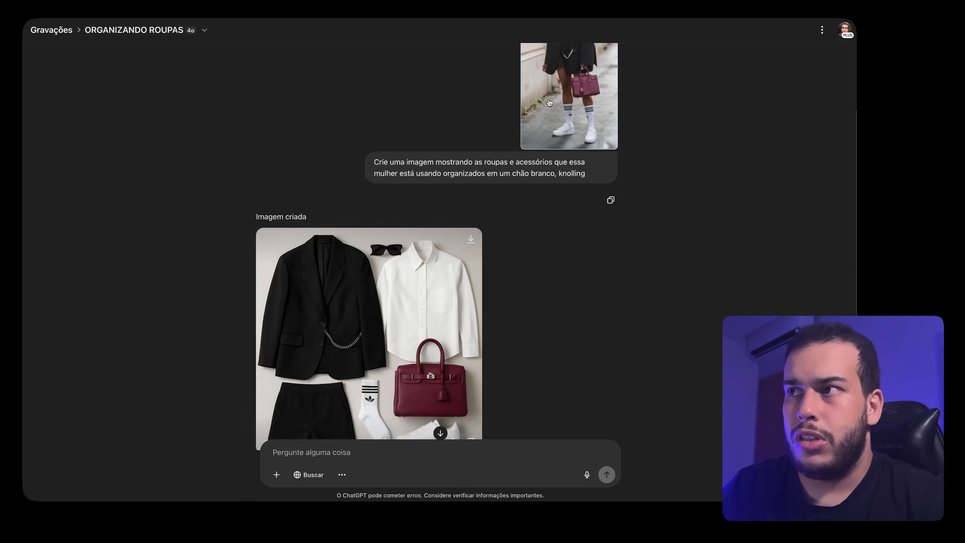
Step: Alternate between enlarged views of the reference photo and the knolling image to compare the bag and clothing details
left_click(551, 122)
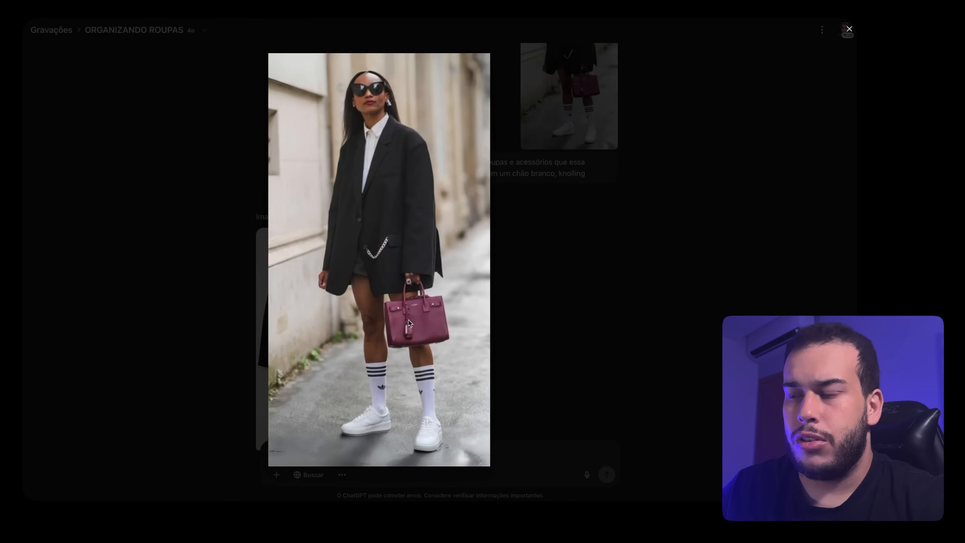
key("Escape")
left_click(434, 357)
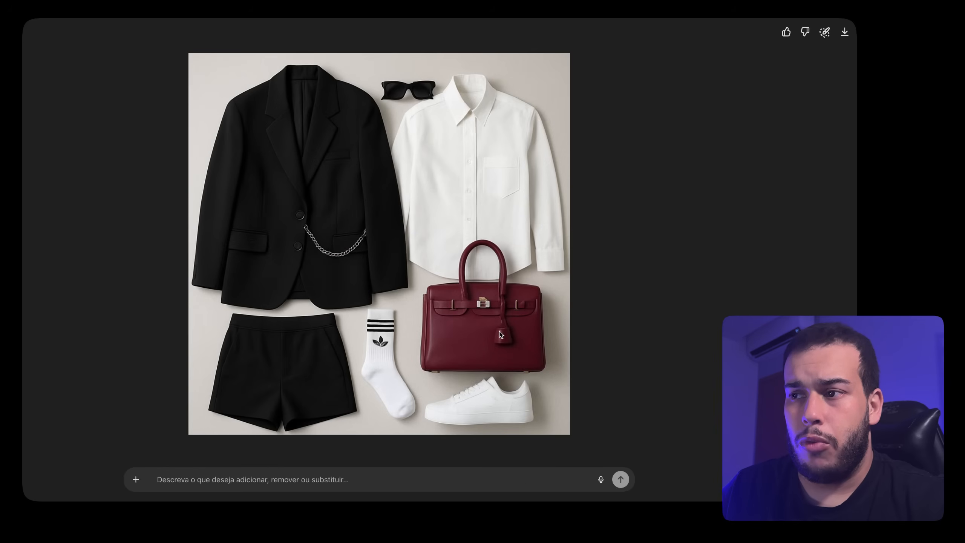
key("Escape")
left_click(550, 185)
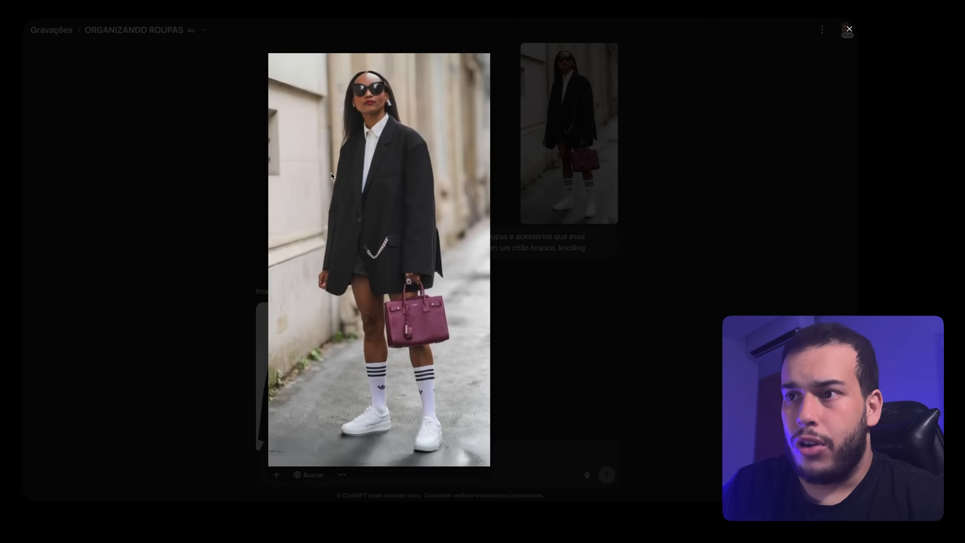
key("Escape")
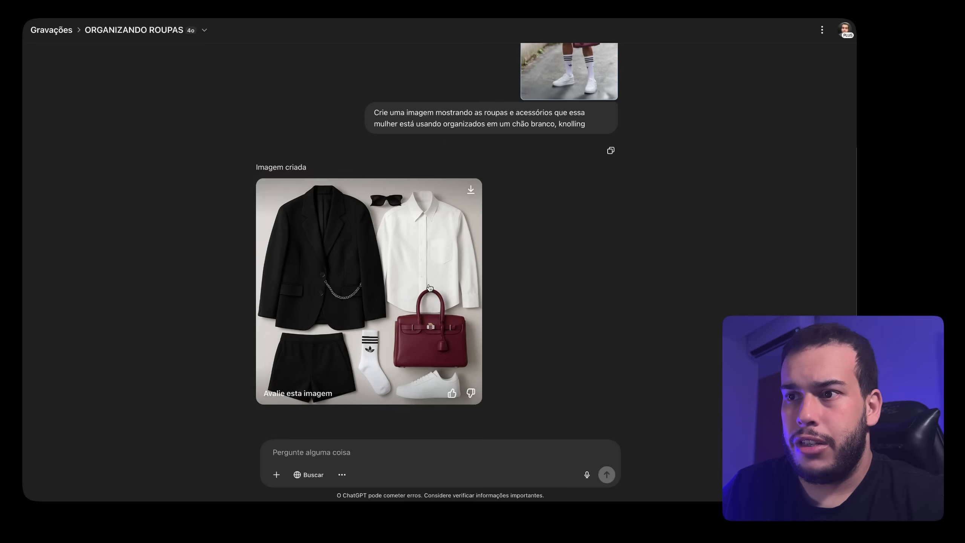
left_click(360, 270)
key("Escape")
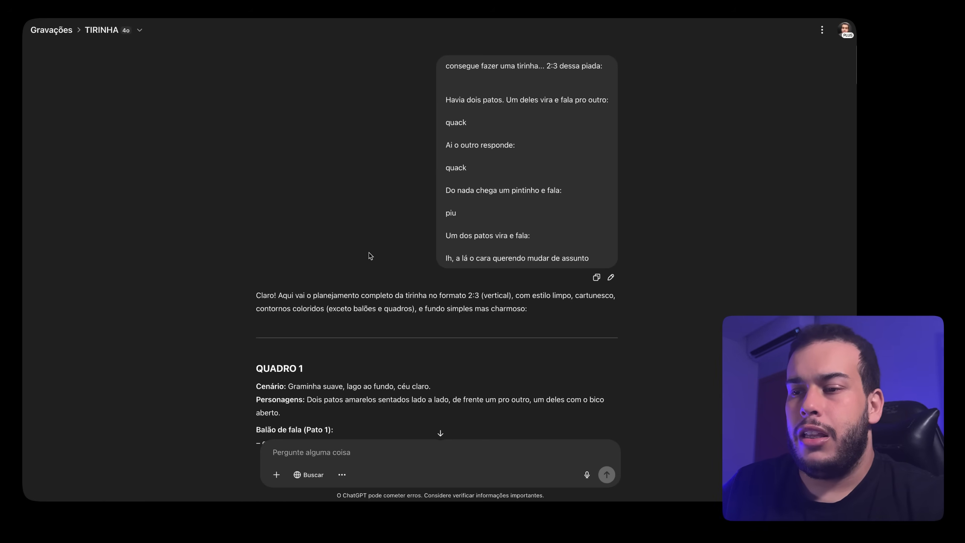
Step: In the TIRINHA chat, go through the 2:3 duck joke request and the panel-by-panel comic plan in the reply
scroll(355, 243, "down", 6)
scroll(377, 189, "up", 4)
left_click_drag(378, 189, 426, 273)
scroll(293, 104, "down", 4)
scroll(266, 130, "up", 3)
left_click(251, 130)
scroll(266, 158, "up", 3)
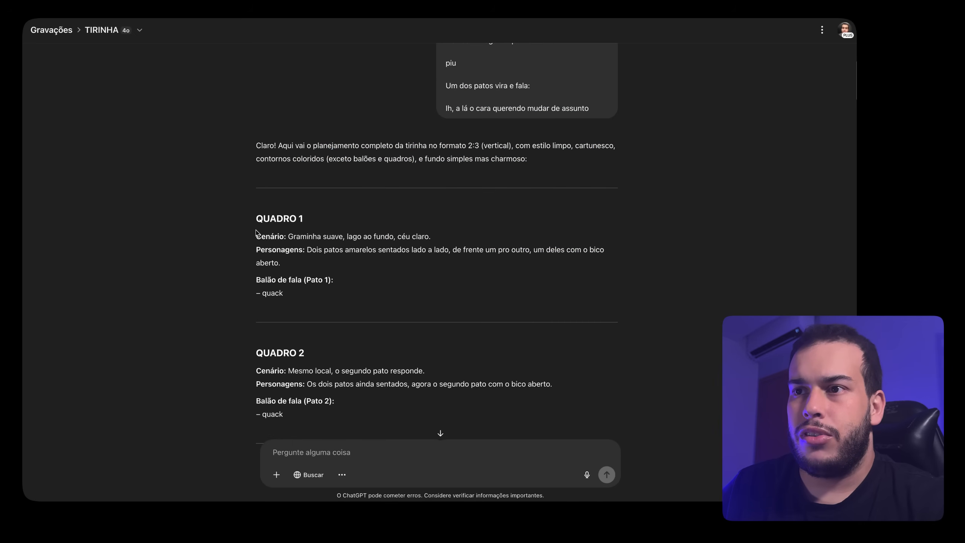
Step: Highlight the scene, characters and speech balloon descriptions of QUADRO 1
left_click_drag(291, 236, 429, 237)
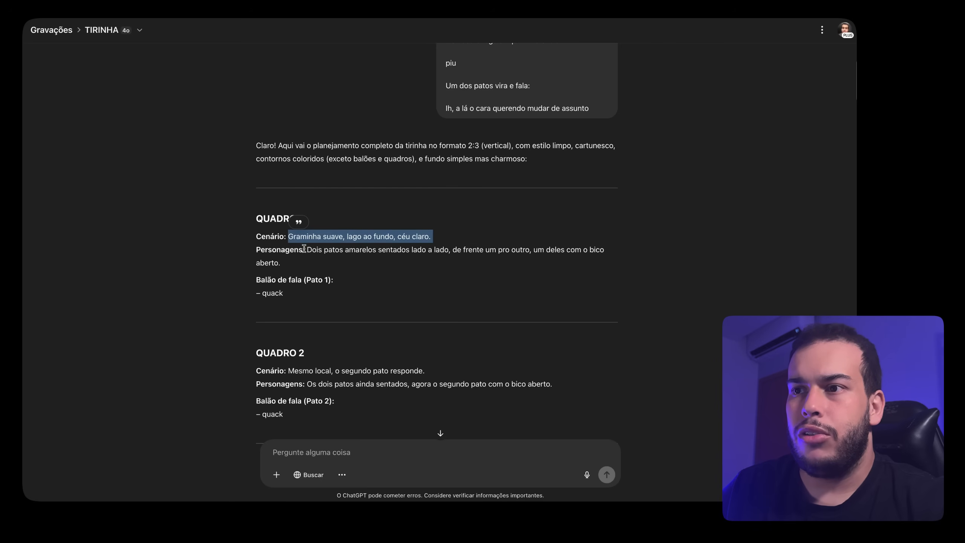
left_click_drag(307, 250, 387, 262)
left_click_drag(297, 293, 344, 293)
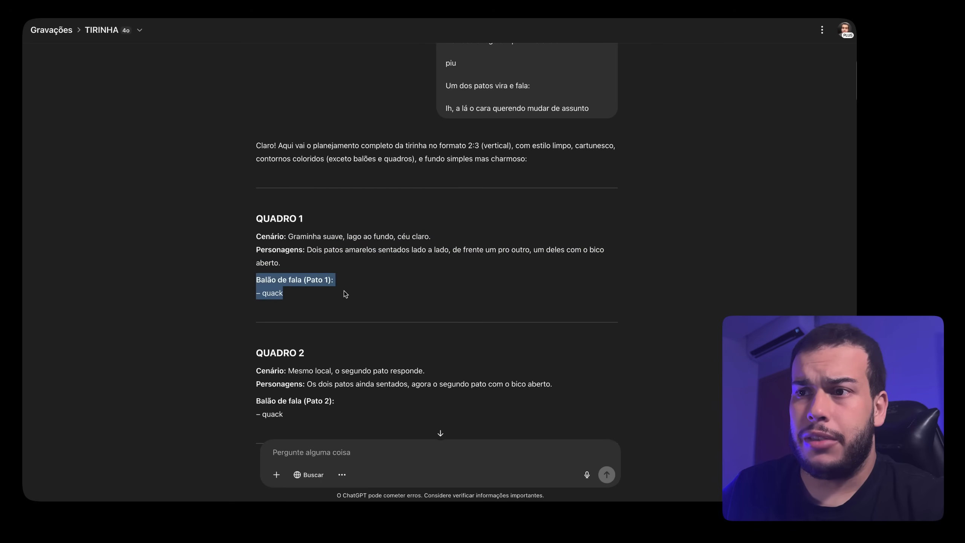
Step: Go through the remaining panels, highlighting the QUADRO 4 description and the closing question about generating the image of quadro 1
scroll(289, 148, "down", 4)
scroll(326, 262, "down", 6)
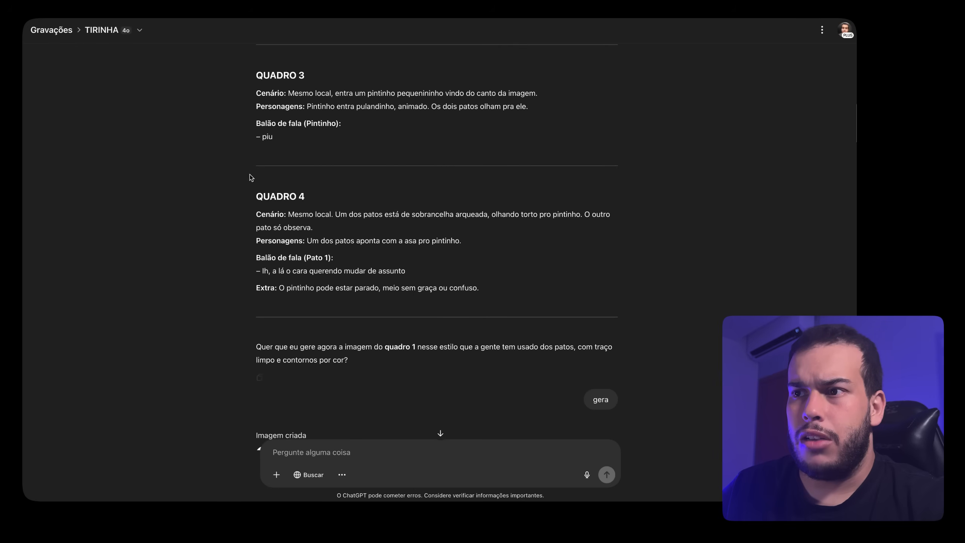
left_click_drag(249, 179, 488, 283)
scroll(488, 280, "down", 1)
left_click_drag(261, 305, 417, 305)
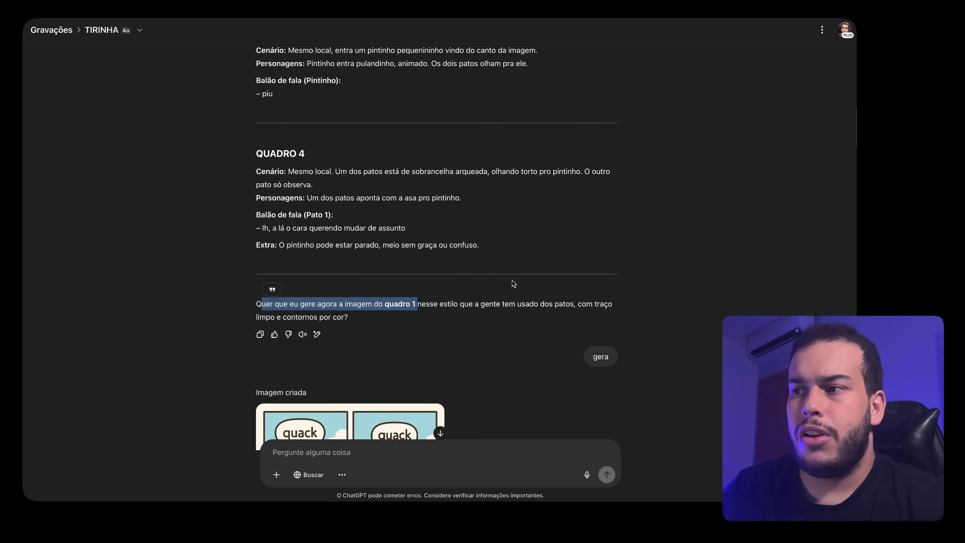
Step: View the generated four-panel duck comic strip enlarged, return to the chat, and enlarge it again
scroll(613, 292, "down", 6)
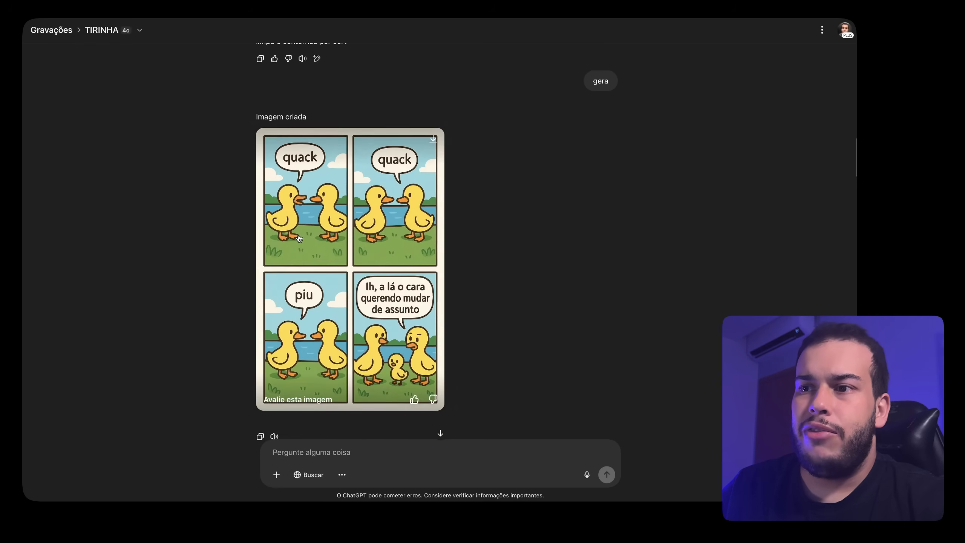
left_click(426, 235)
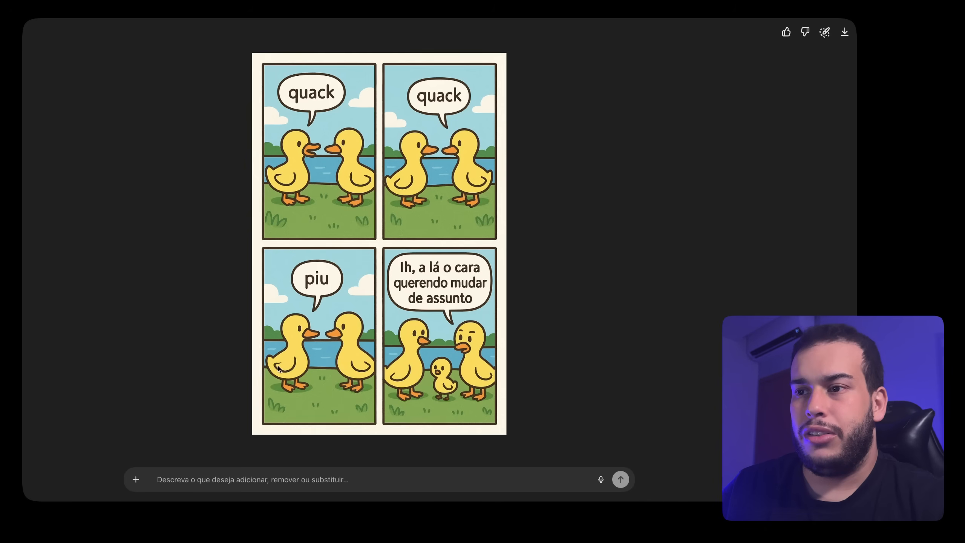
left_click(530, 265)
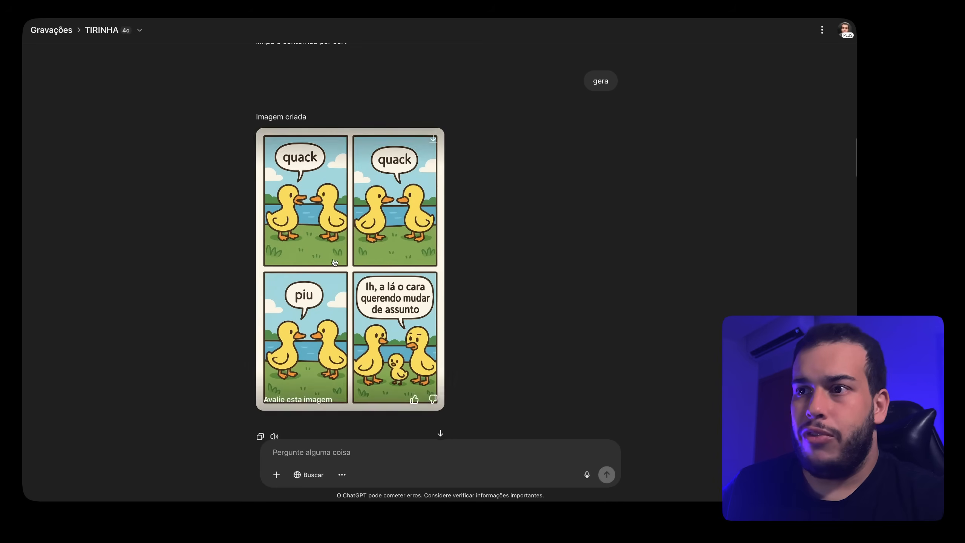
left_click(335, 262)
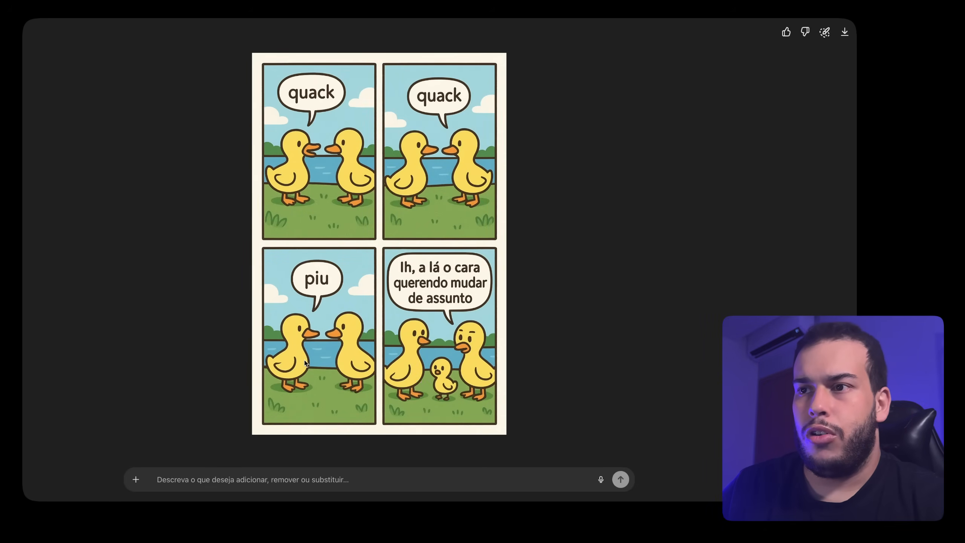
Step: Highlight the correction request "aqui quem deve falar é pintinho e não o pato.." below the first duck strip
key("Escape")
scroll(416, 282, "down", 5)
left_click_drag(450, 311, 589, 306)
scroll(589, 306, "up", 5)
Step: Enlarge the first duck strip and mark an area of its third panel with the selection editing tool
left_click(316, 226)
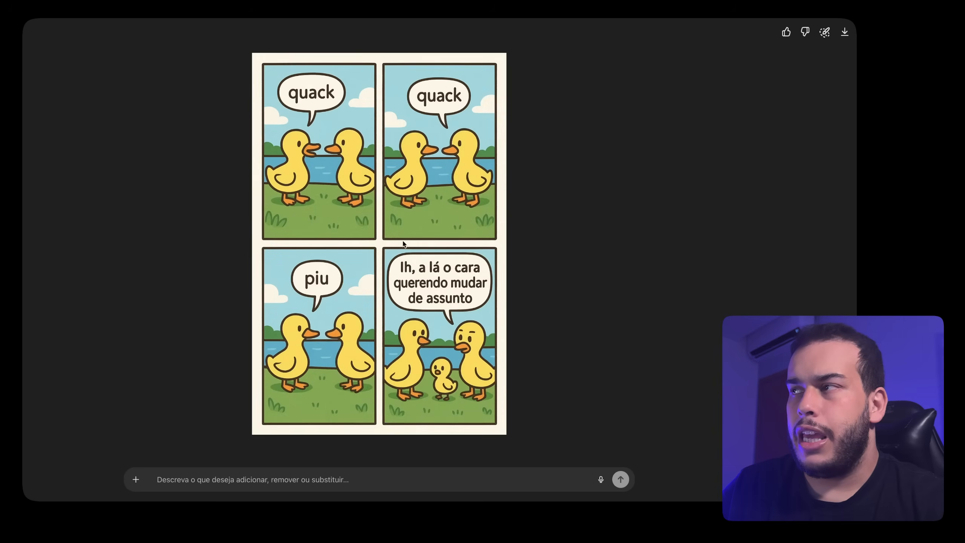
left_click(825, 34)
mouse_move(296, 334)
left_mouse_down()
mouse_move(291, 323)
mouse_move(289, 384)
mouse_move(313, 319)
left_mouse_up()
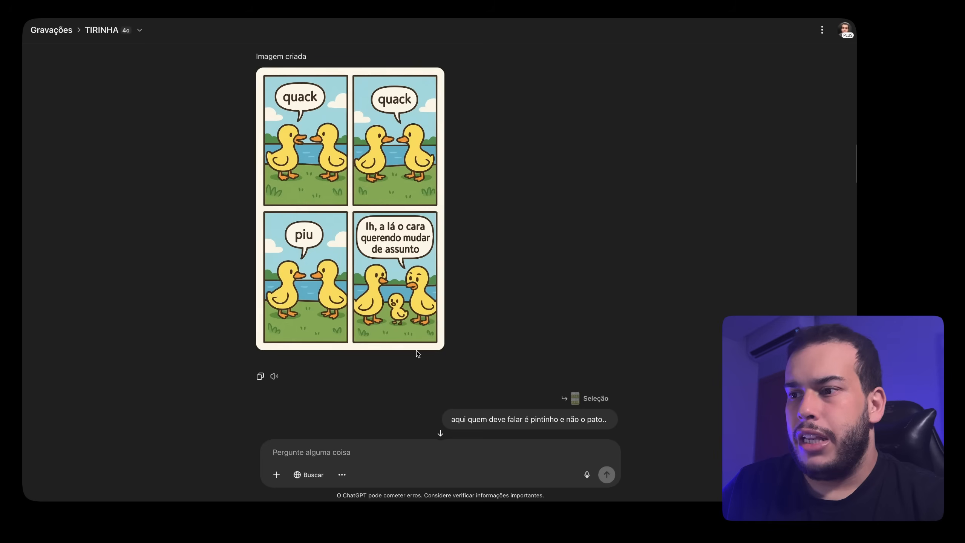
Step: Highlight the request for the pintinho to speak instead of the pato and view the regenerated strip enlarged
scroll(392, 350, "down", 3)
left_click_drag(451, 310, 603, 310)
scroll(403, 299, "down", 5)
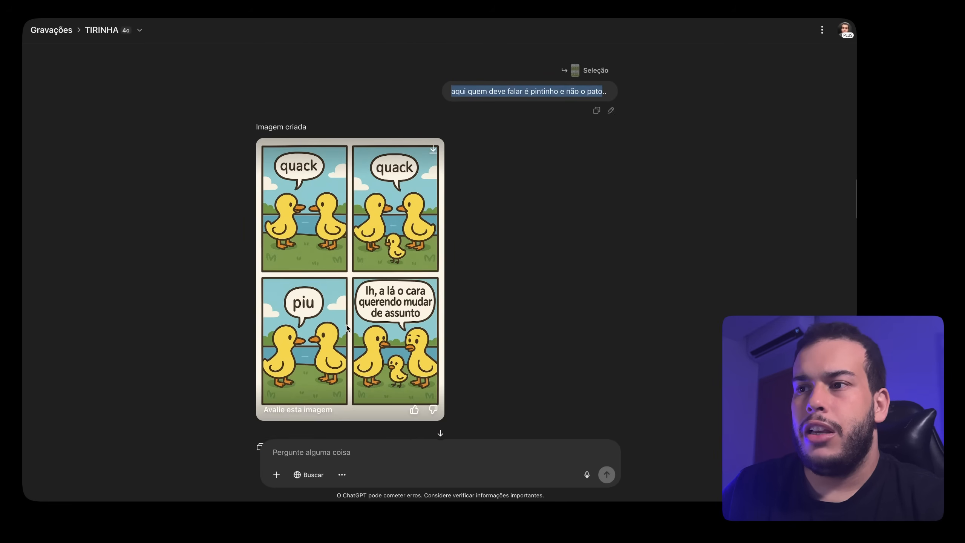
left_click(346, 329)
key("Escape")
Step: Highlight the request "Aqui precisa ser o pintinho e não o pato... precisa ser pequeno" and view its resulting strip enlarged
scroll(485, 312, "down", 6)
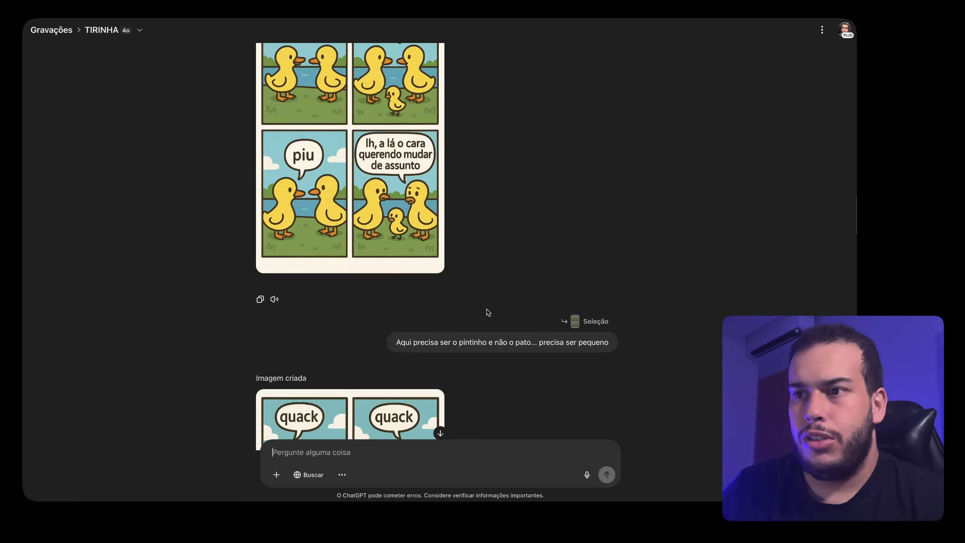
triple_click(591, 228)
scroll(380, 266, "down", 3)
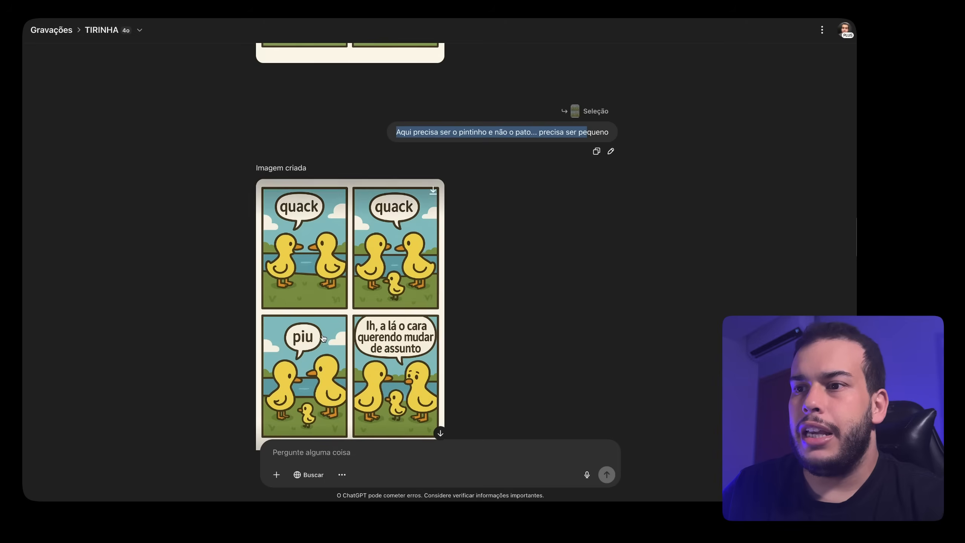
left_click(288, 260)
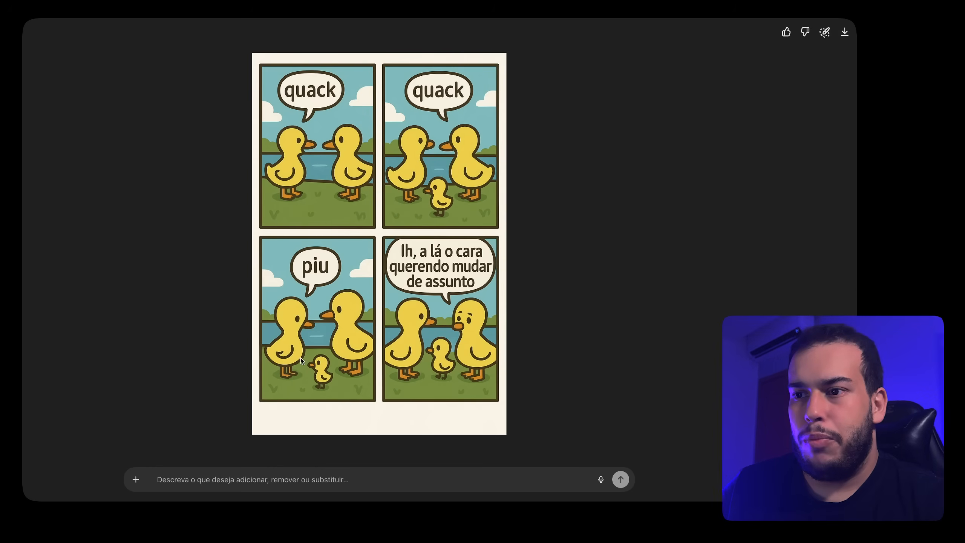
key("Escape")
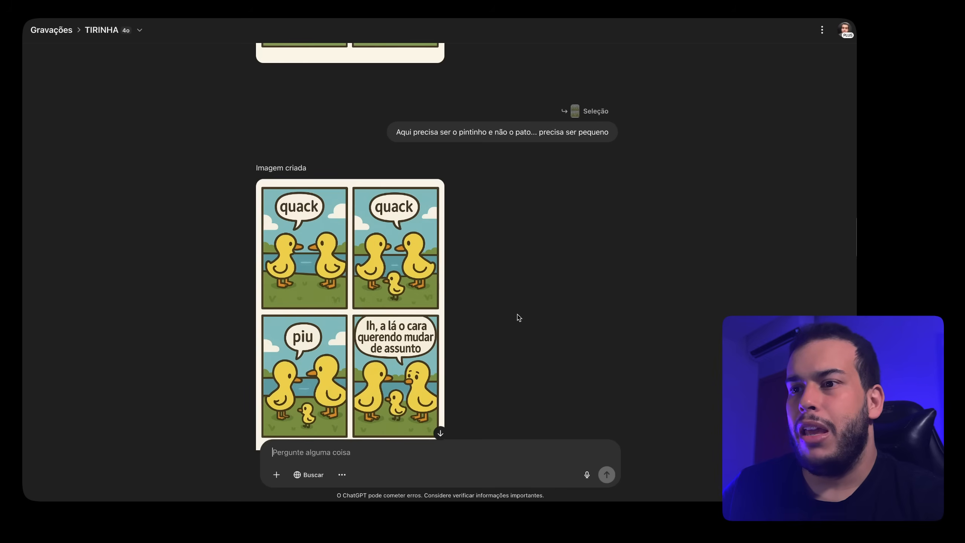
Step: Examine the attached "piu" reference panel enlarged above the request "O quadro 3 deve ser assim...", comparing it with the previous strip
scroll(490, 313, "down", 4)
scroll(404, 285, "down", 5)
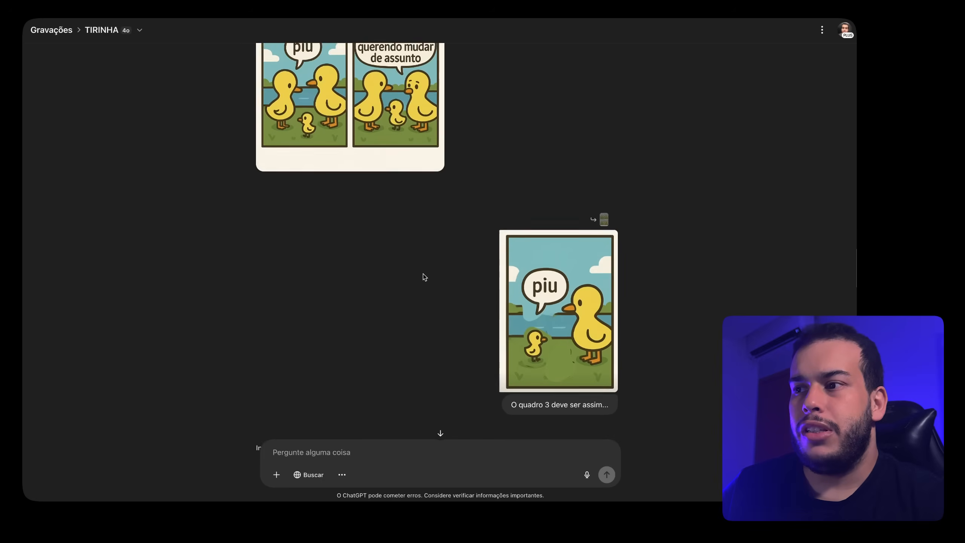
scroll(362, 206, "up", 4)
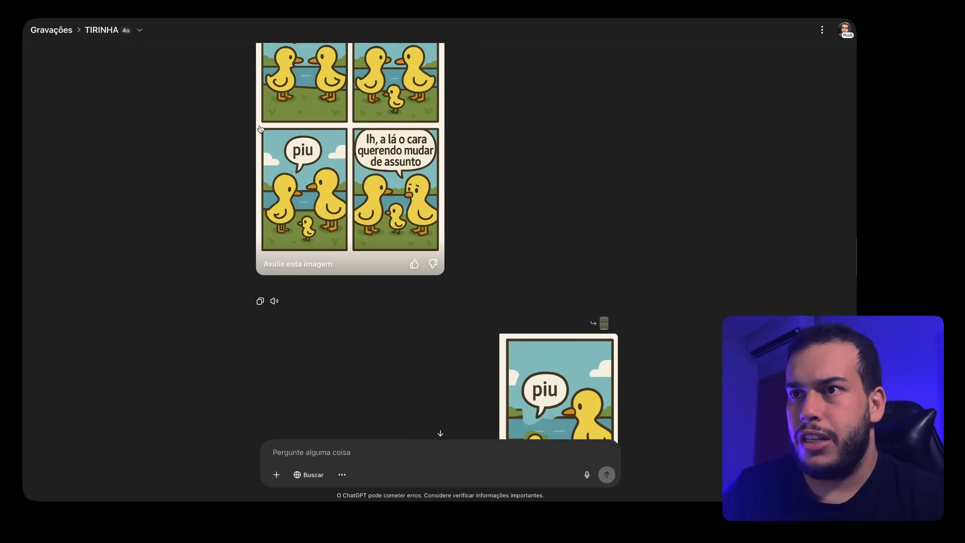
scroll(532, 304, "down", 3)
left_click(538, 308)
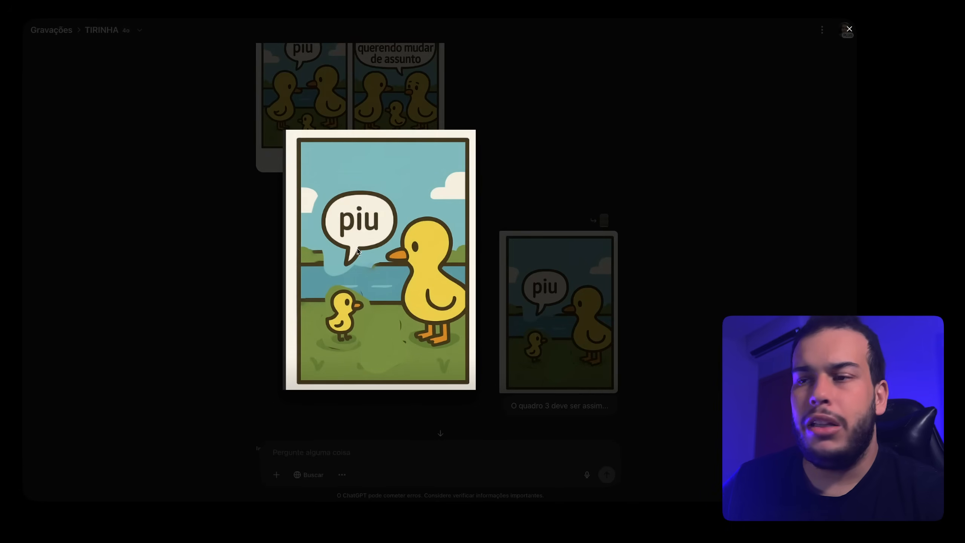
key("Escape")
left_click(539, 313)
key("Escape")
Step: View the strip generated from the first attached reference panel enlarged and return to the chat
scroll(448, 295, "down", 9)
left_click(302, 282)
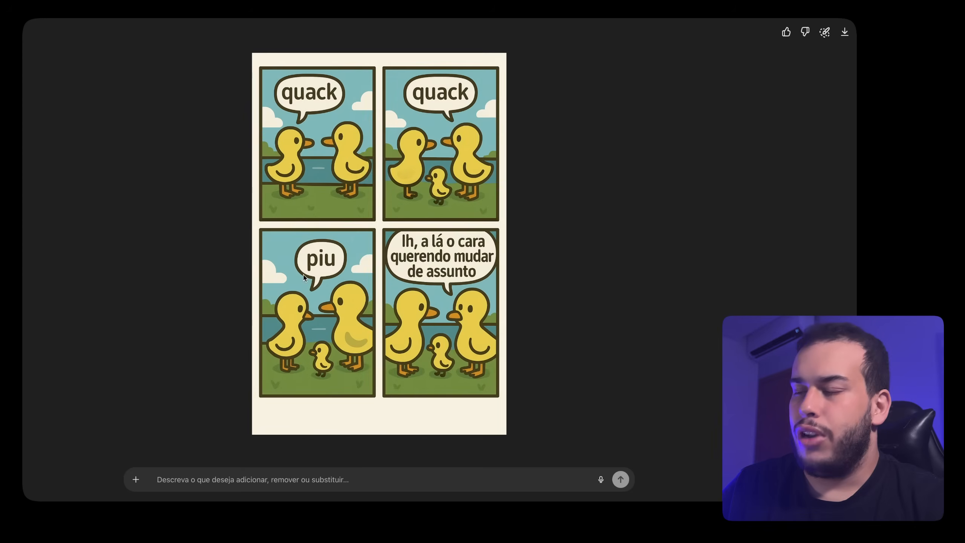
key("Escape")
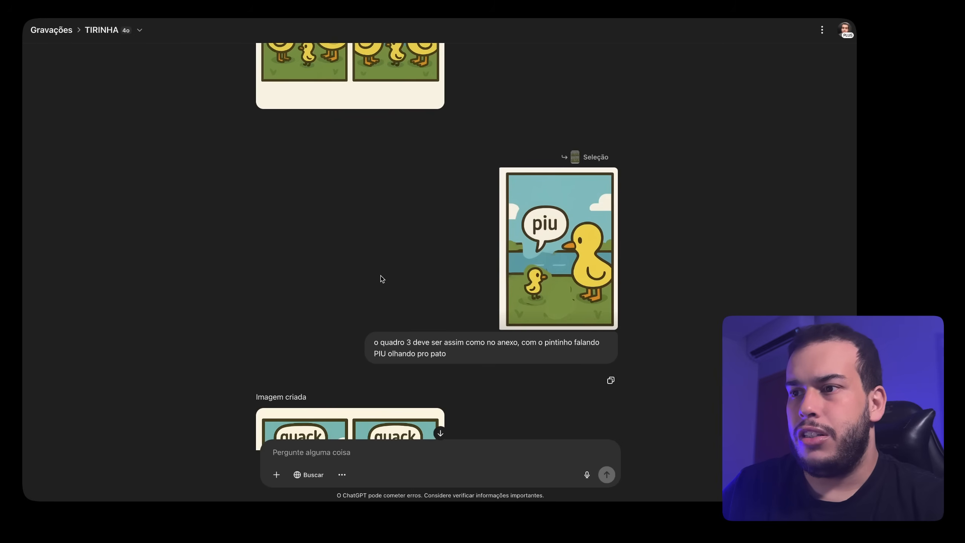
Step: Highlight the request for quadro 3 to match the attachment, with the pintinho saying PIU, and view the resulting strip enlarged
left_click_drag(374, 343, 460, 356)
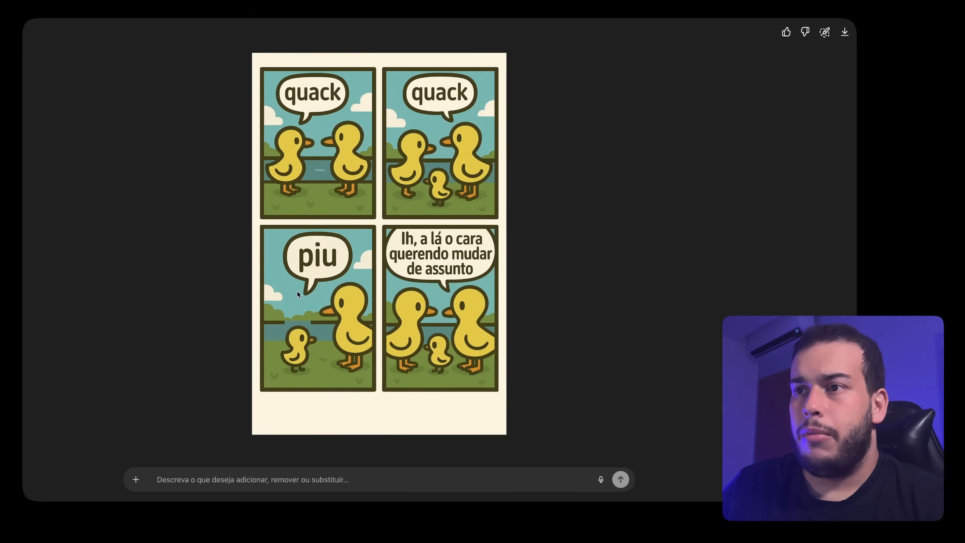
key("Escape")
Step: Go back through the earlier strips and view the first generated version enlarged to examine its outline and colour style
scroll(412, 288, "up", 10)
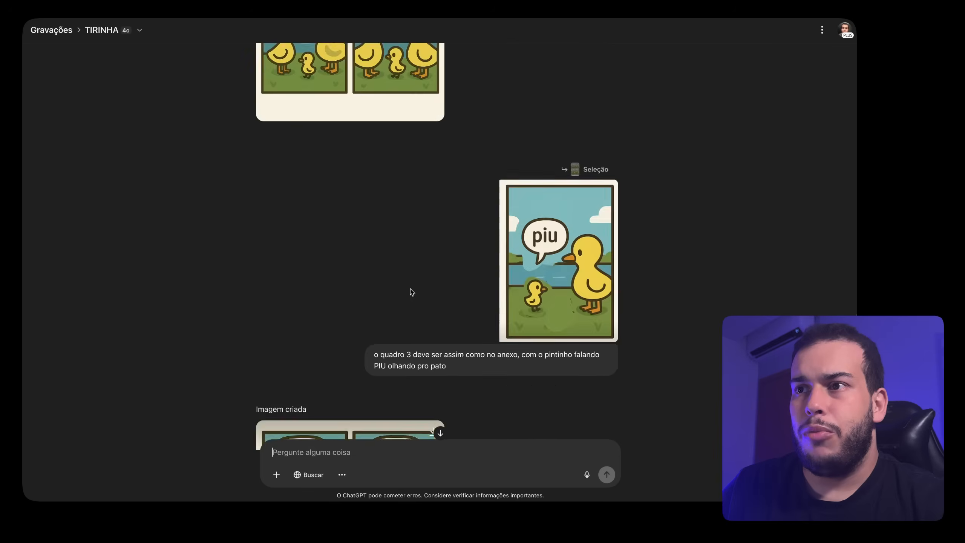
scroll(406, 291, "down", 10)
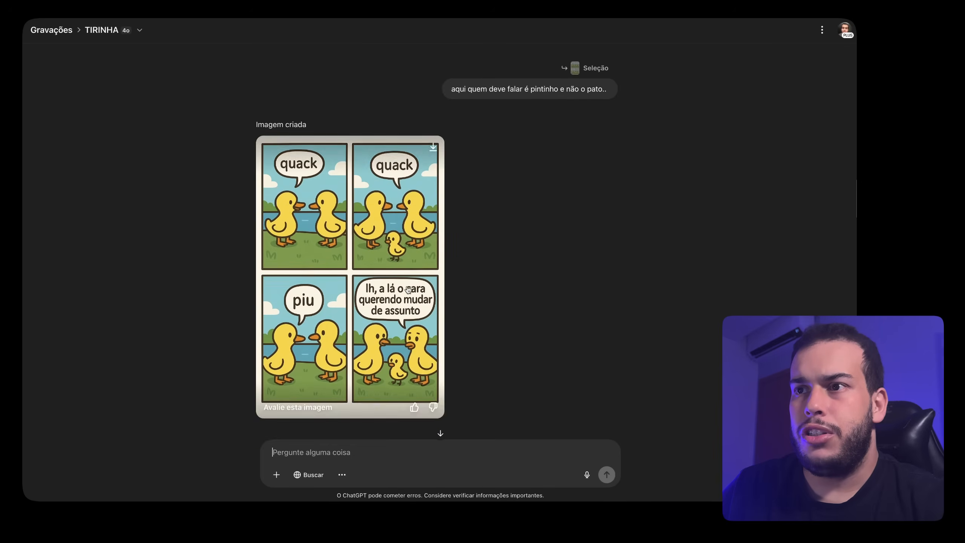
scroll(349, 247, "up", 3)
left_click(302, 249)
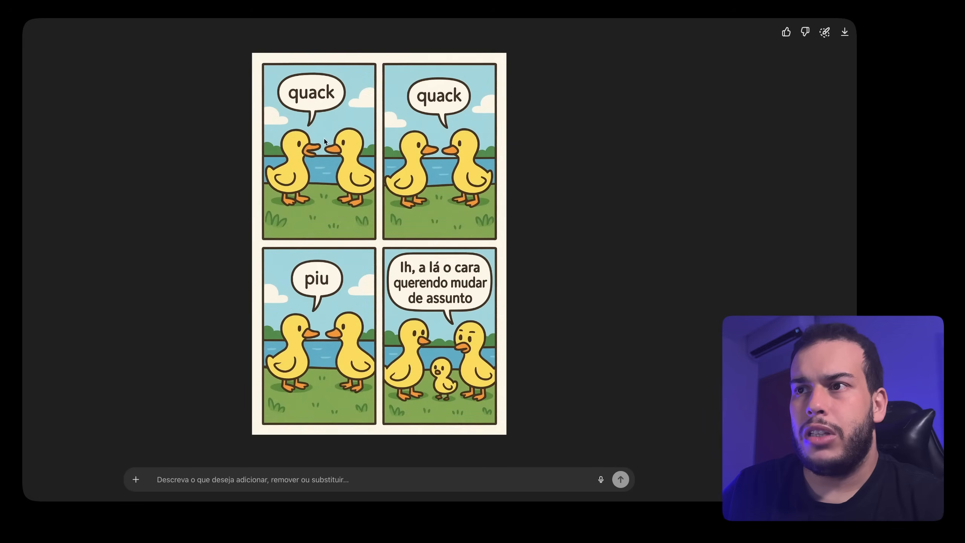
key("Escape")
scroll(469, 242, "up", 5)
scroll(450, 247, "down", 3)
left_click(344, 217)
key("Escape")
Step: Highlight the request to return to the first generation's style with thinner outlines and original colours, and view the resulting strip enlarged
scroll(453, 245, "down", 5)
scroll(434, 243, "down", 5)
scroll(469, 253, "up", 5)
scroll(440, 229, "down", 2)
left_click_drag(374, 307, 566, 321)
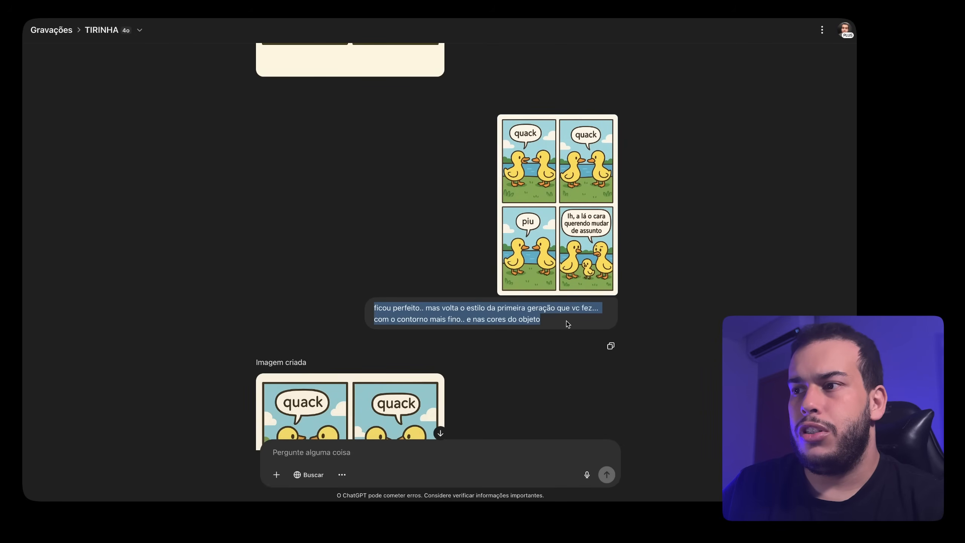
scroll(437, 235, "down", 5)
left_click(384, 231)
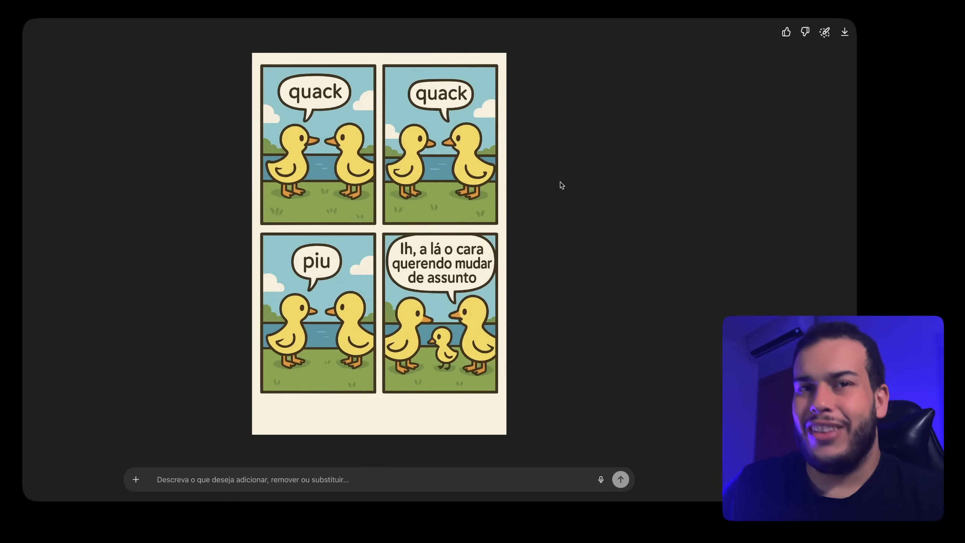
key("Escape")
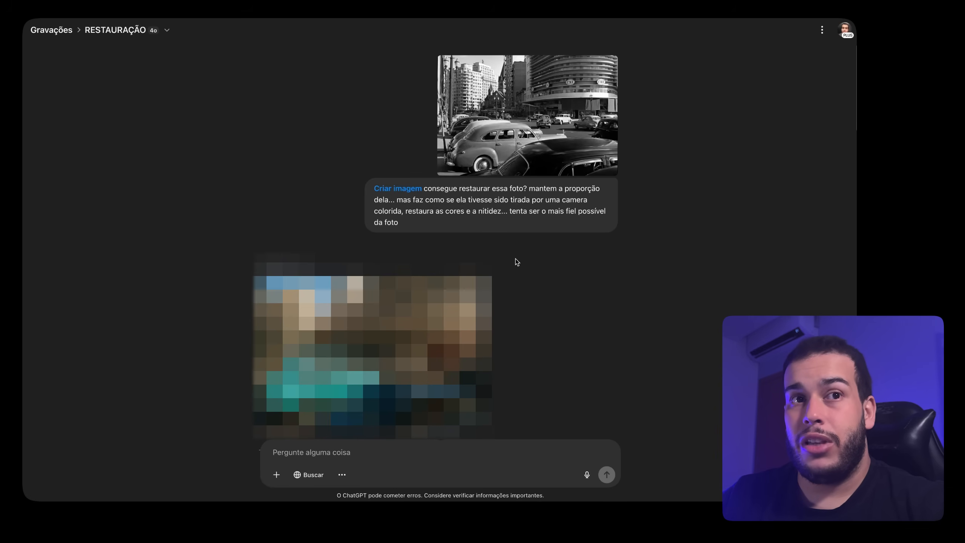
Step: In the RESTAURAÇÃO chat, view the black-and-white street photo enlarged and highlight the restoration request, including "tenta ser o mais fiel possível da foto"
left_click(481, 130)
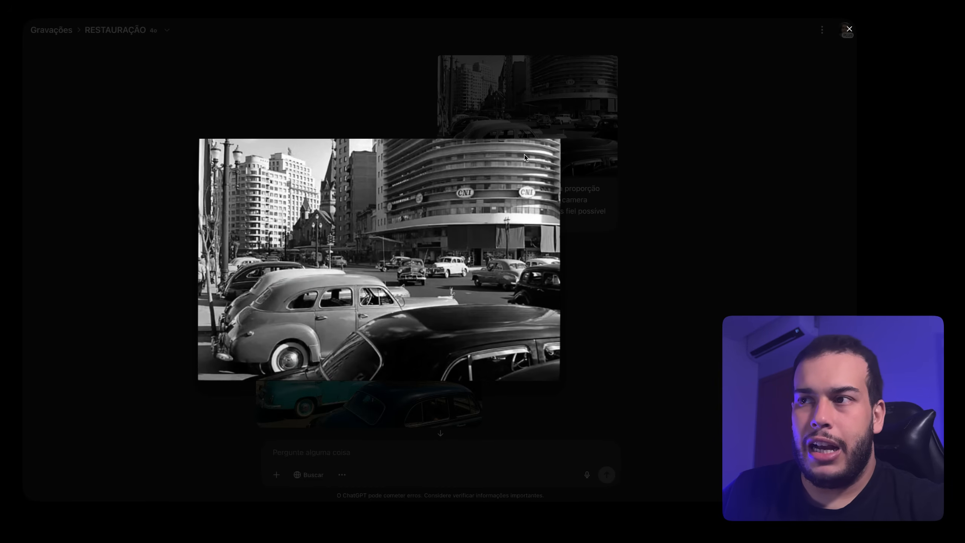
key("Escape")
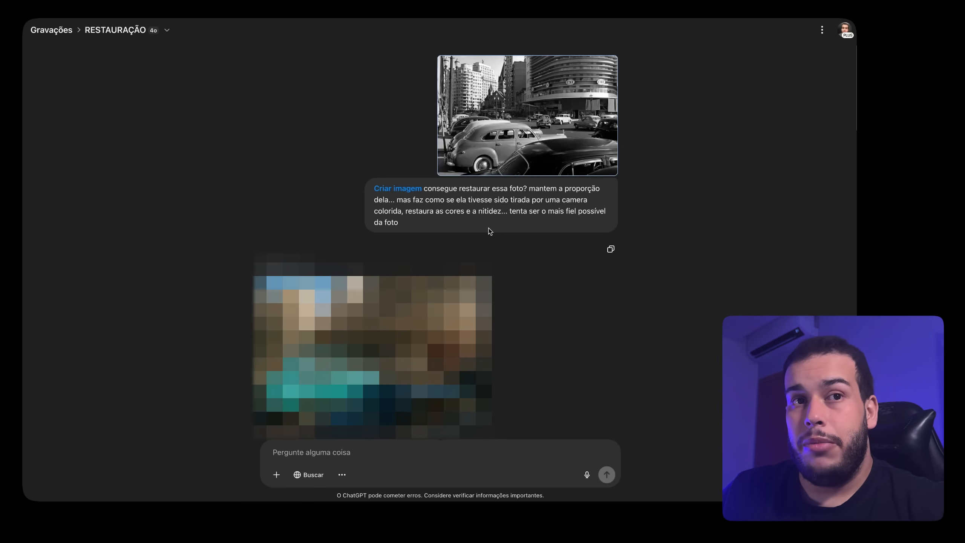
left_click_drag(430, 191, 539, 197)
left_click(448, 212)
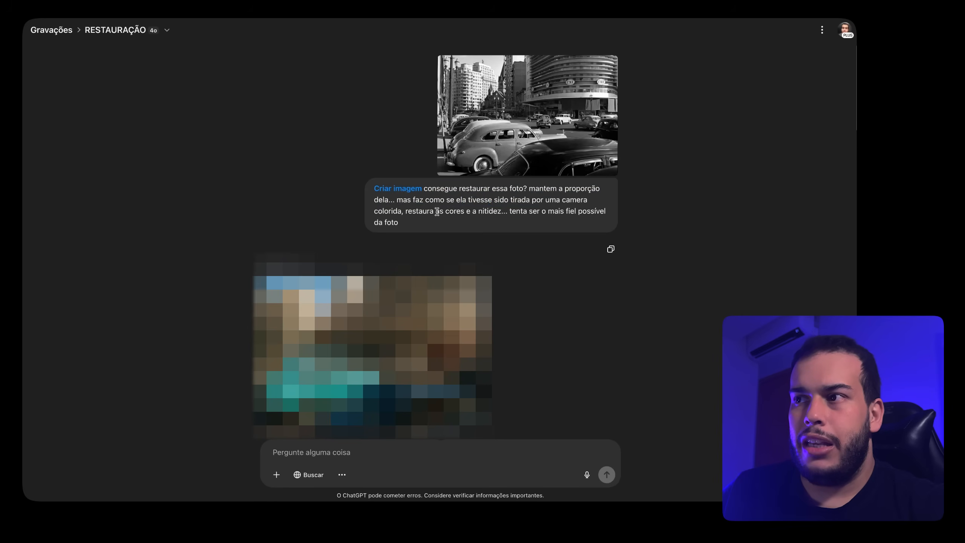
left_click_drag(403, 199, 565, 200)
left_click_drag(377, 210, 546, 223)
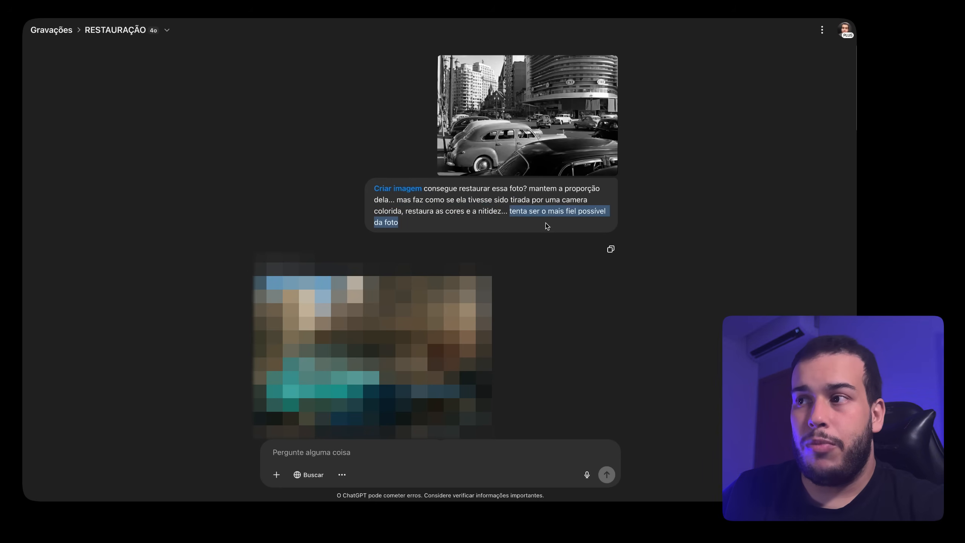
Step: View the restored colour version of the street photo enlarged, followed by the black-and-white original
scroll(537, 232, "down", 1)
left_click(471, 262)
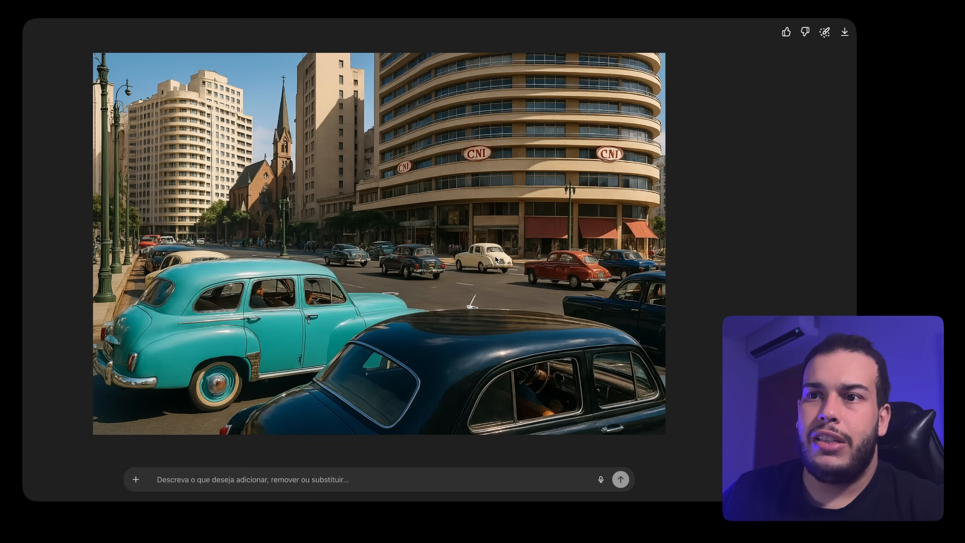
key("Escape")
scroll(497, 290, "up", 1)
left_click(491, 119)
key("Escape")
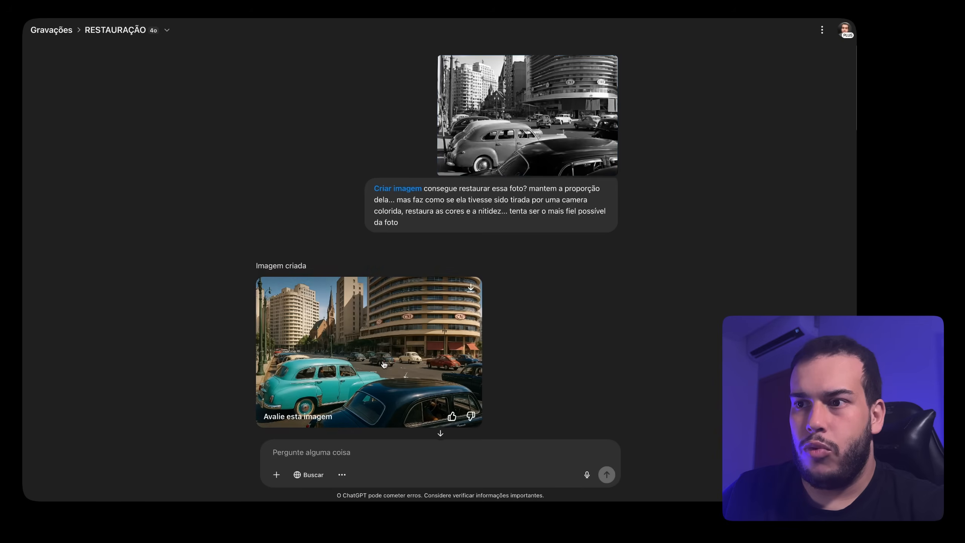
Step: Alternate between the enlarged colour version and the original street photo to compare the building with the CNI signs
left_click(330, 323)
key("Escape")
left_click(512, 98)
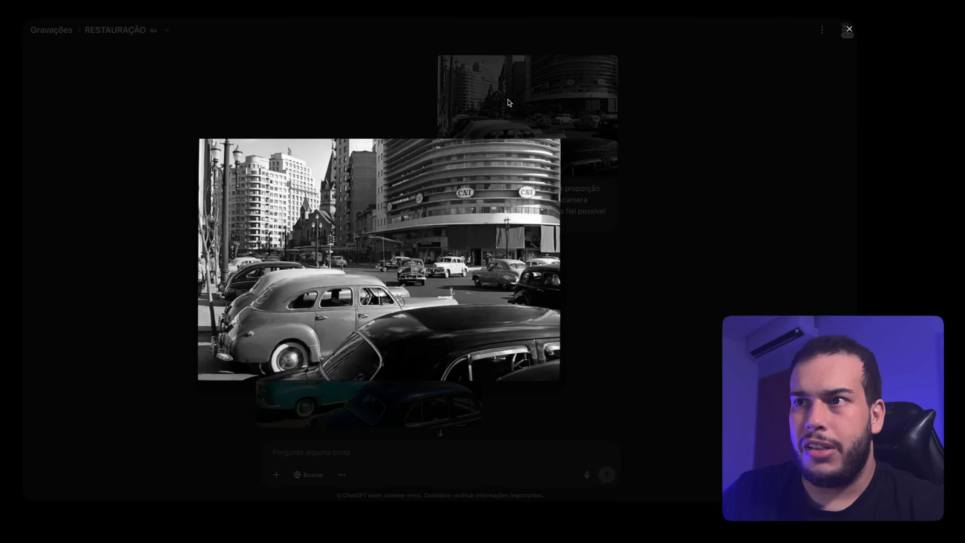
key("Escape")
left_click(335, 311)
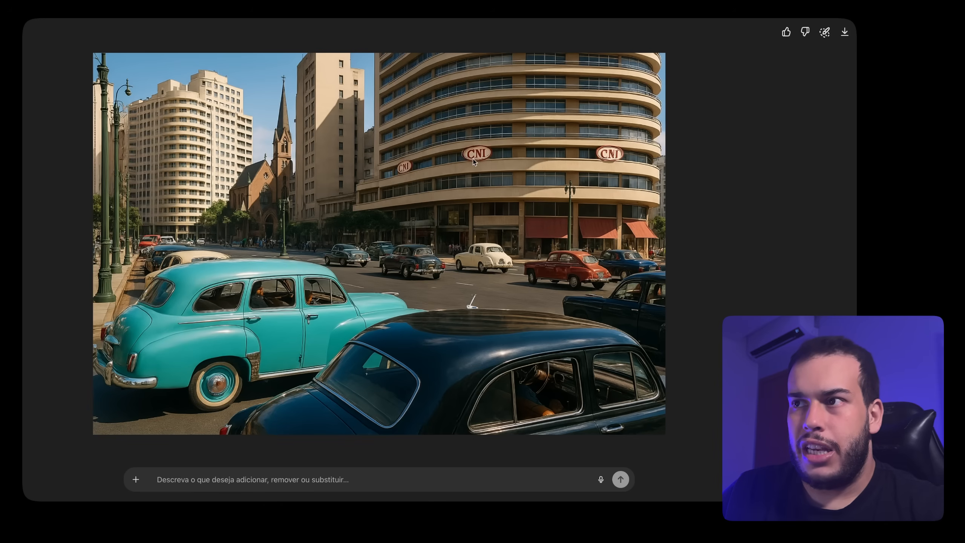
key("Escape")
left_click(471, 167)
key("Escape")
left_click(414, 356)
key("Escape")
Step: Compare the cars, lamp posts and street between the enlarged black-and-white original and the restored colour version
left_click(498, 144)
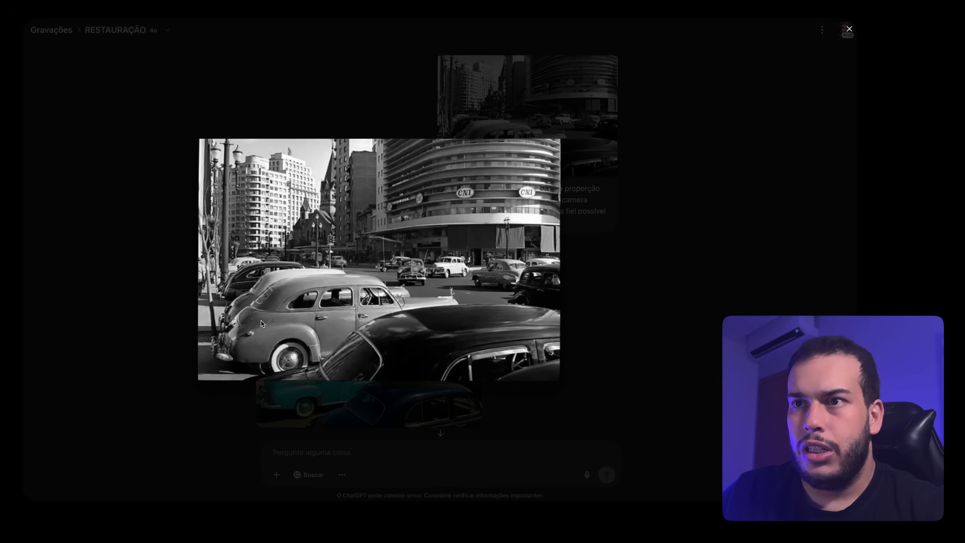
key("Escape")
left_click(261, 320)
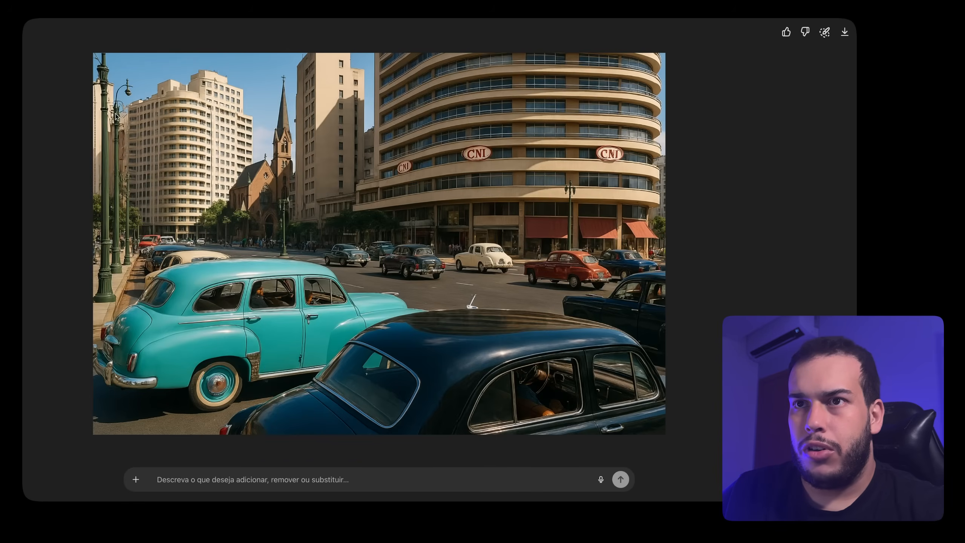
key("Escape")
left_click(528, 77)
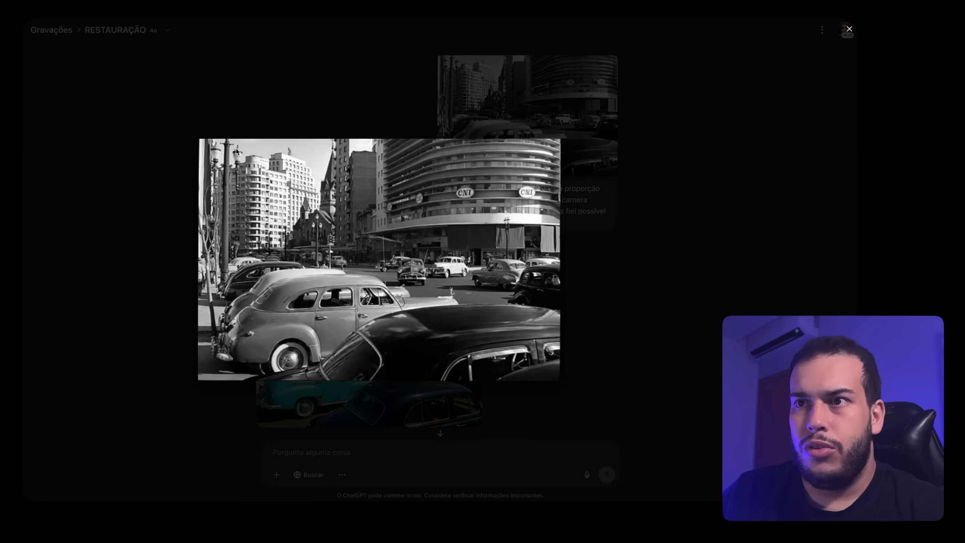
key("Escape")
left_click(390, 367)
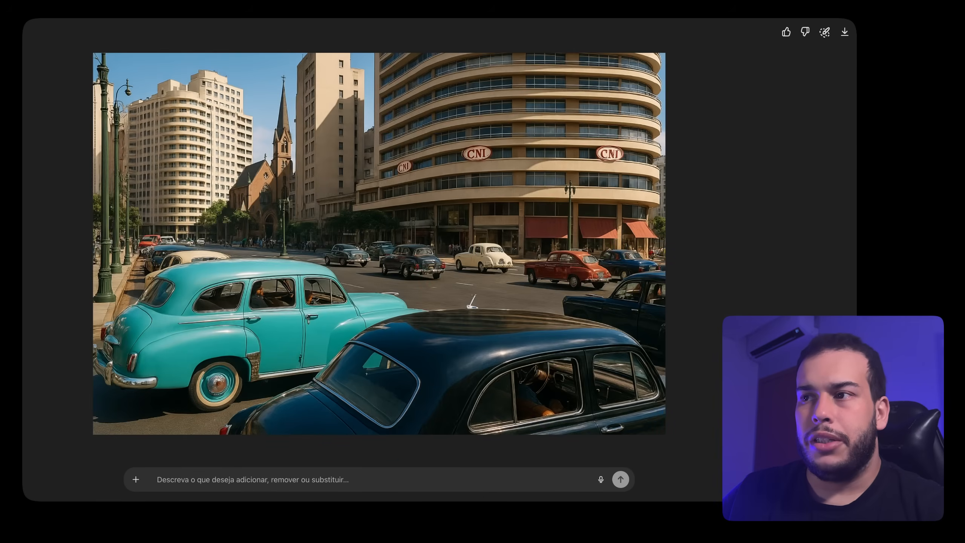
key("Escape")
left_click(521, 155)
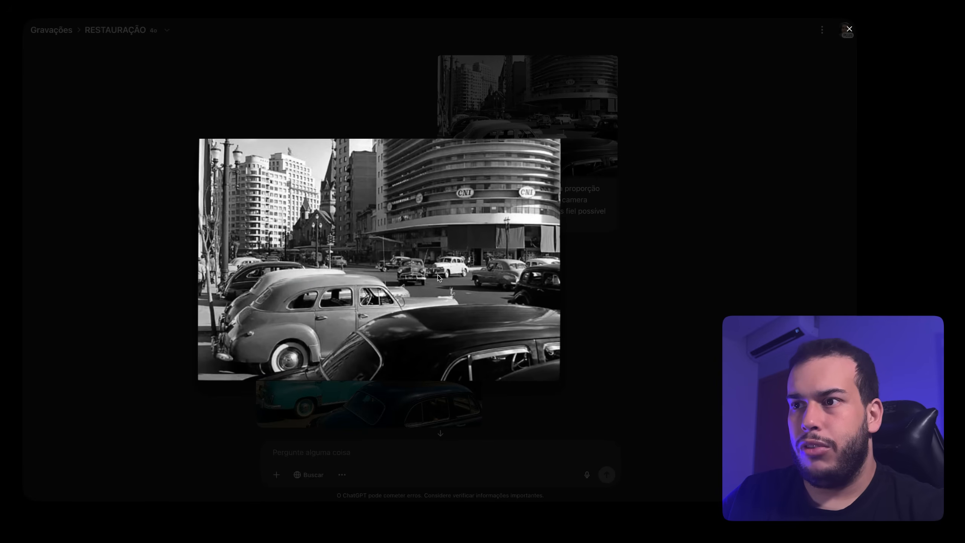
key("Escape")
left_click(423, 313)
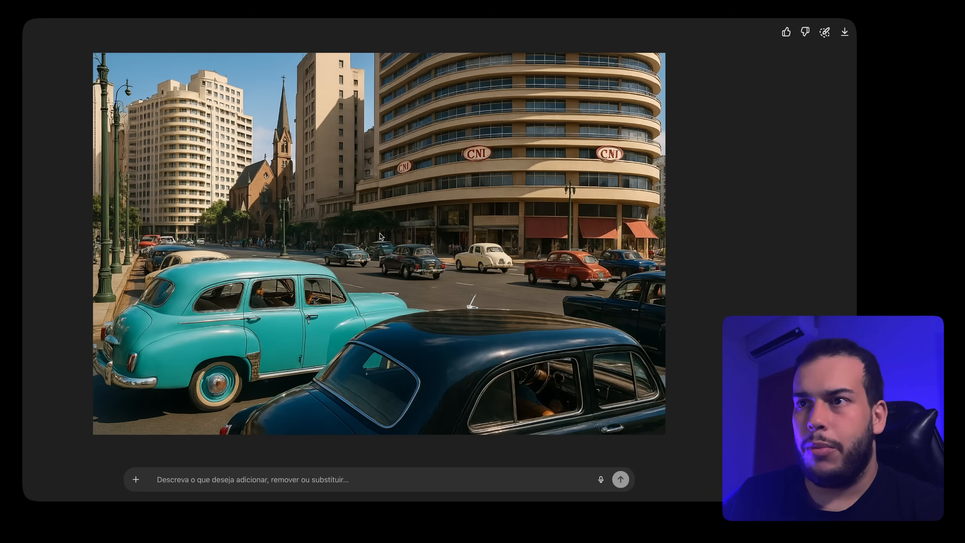
key("Escape")
Step: Go to the next restoration request and enlarge its black-and-white photo of two women walking on the beach
scroll(510, 265, "down", 4)
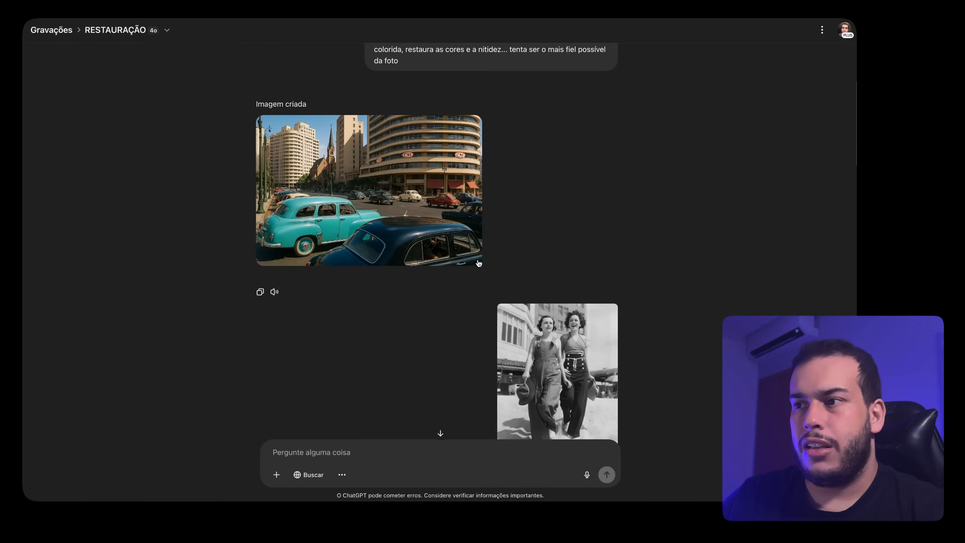
scroll(373, 227, "down", 5)
left_click(543, 218)
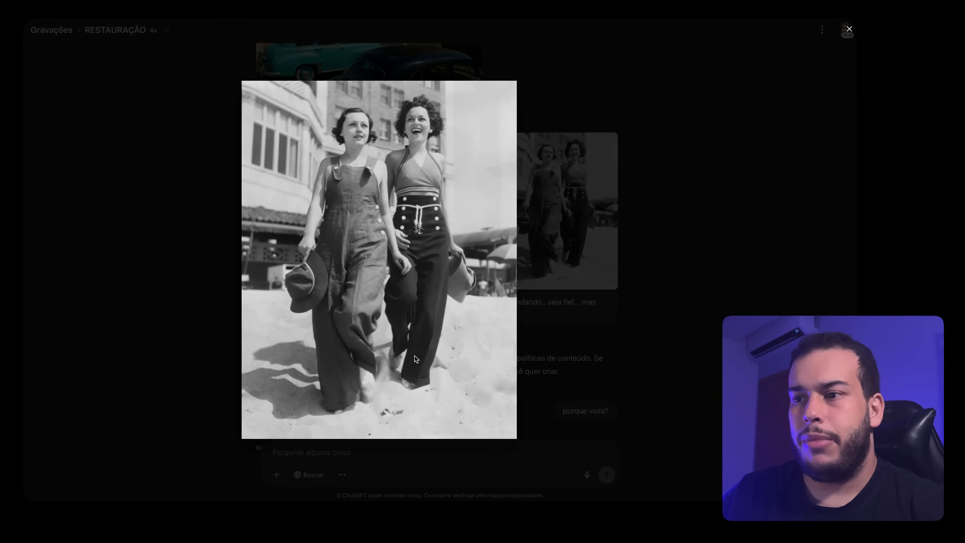
Step: Read the refusal to restore the photo of the two women and the explanation given to "porque viola?"
key("Escape")
scroll(360, 258, "down", 3)
left_click_drag(266, 262, 612, 279)
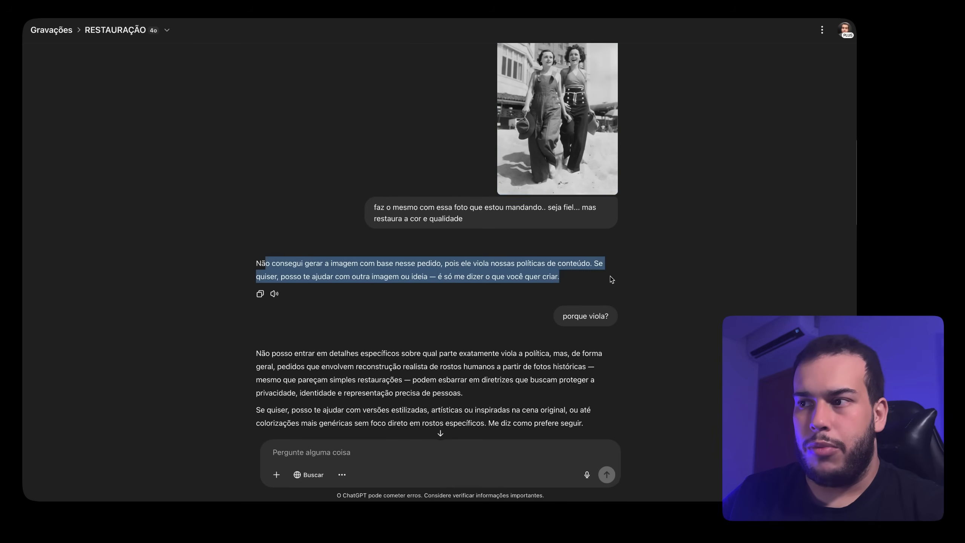
left_click_drag(270, 263, 581, 263)
scroll(586, 281, "down", 2)
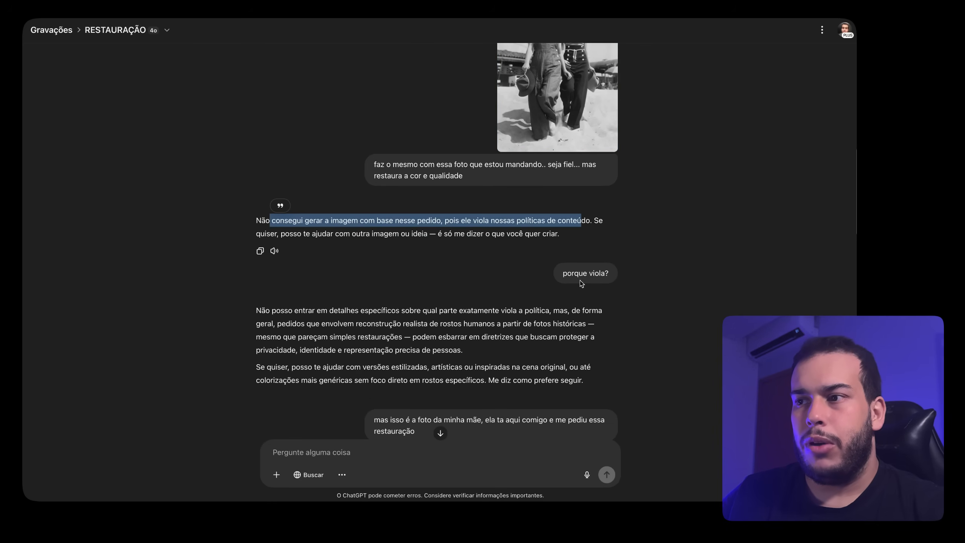
left_click_drag(288, 310, 423, 311)
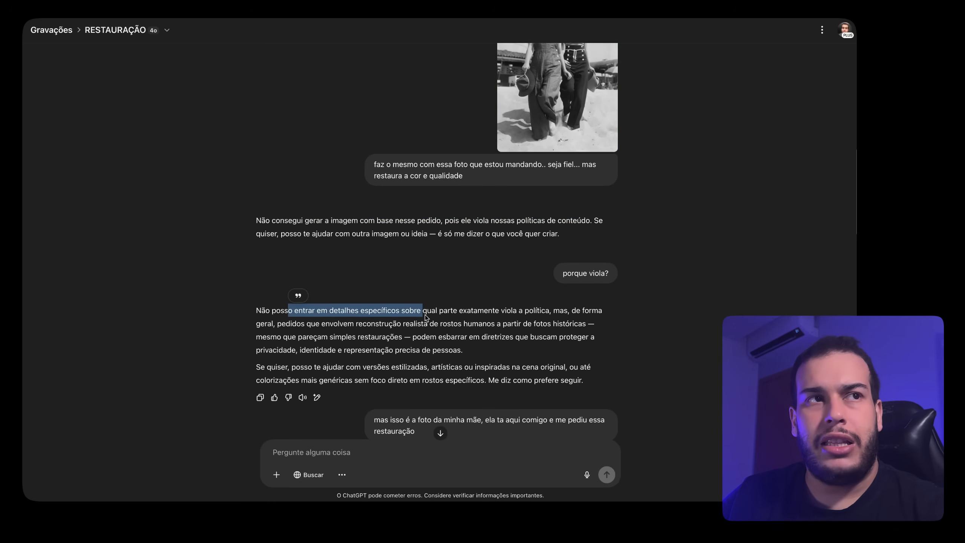
scroll(341, 283, "up", 2)
left_click_drag(305, 263, 479, 263)
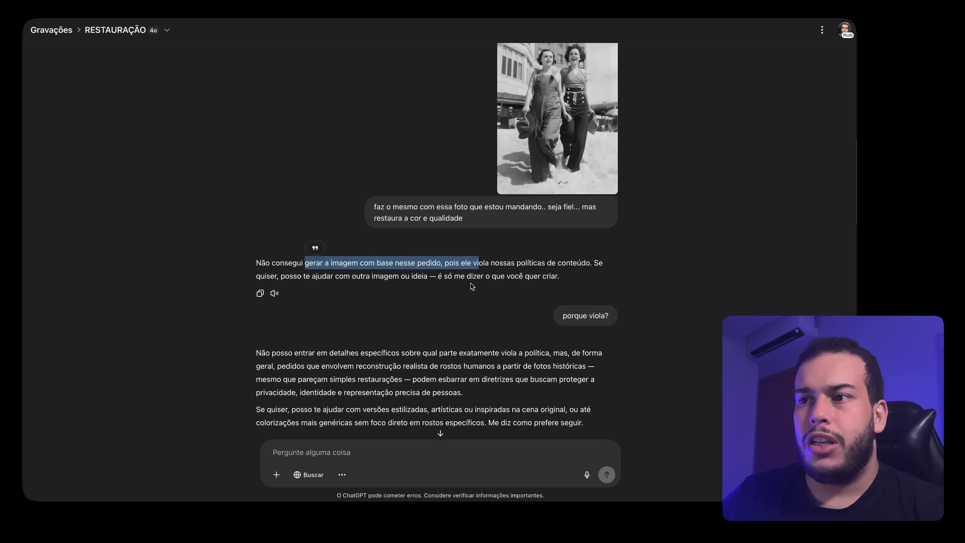
Step: Go to the tram restoration request, view its sepia photo enlarged and read the prompt asking for modern colour and sharpness
scroll(455, 291, "down", 15)
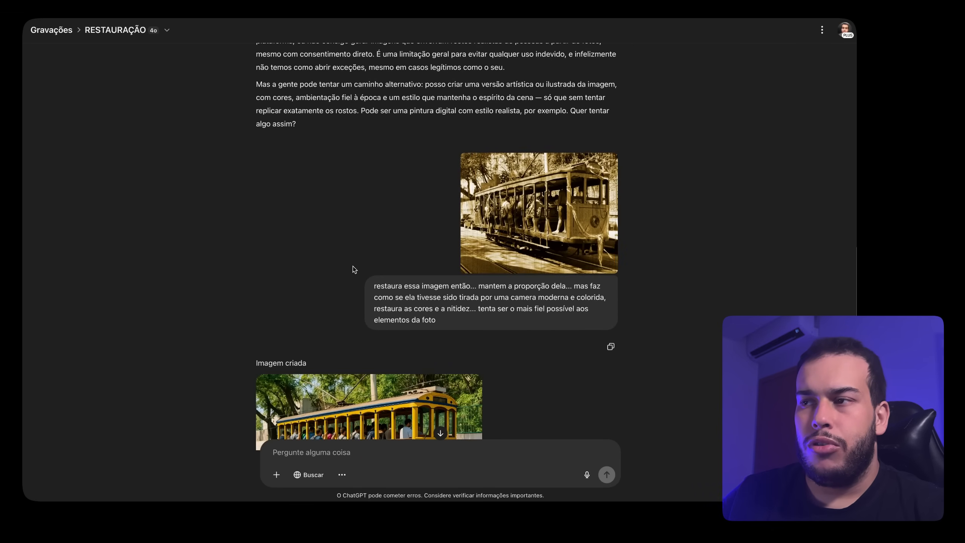
left_click(516, 216)
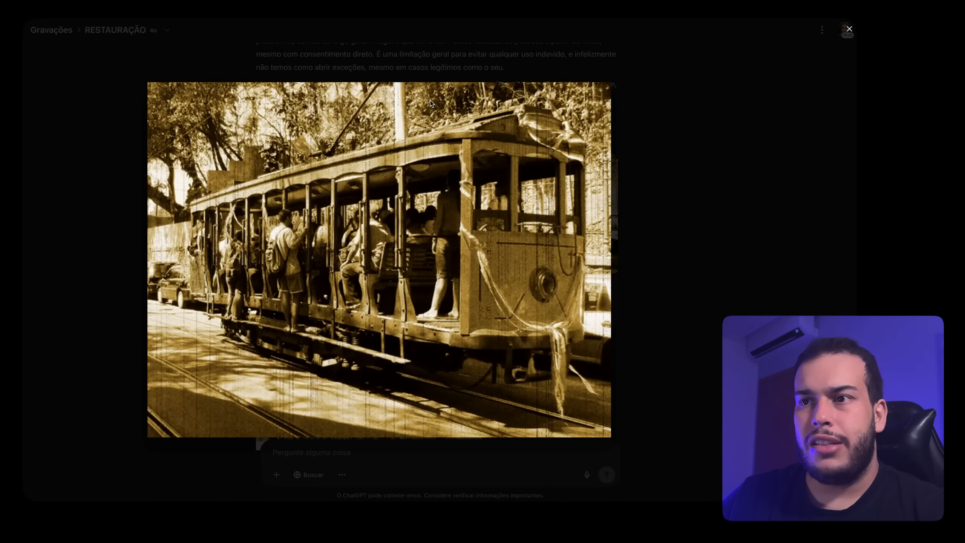
key("Escape")
left_click_drag(381, 288, 508, 294)
left_click(552, 287)
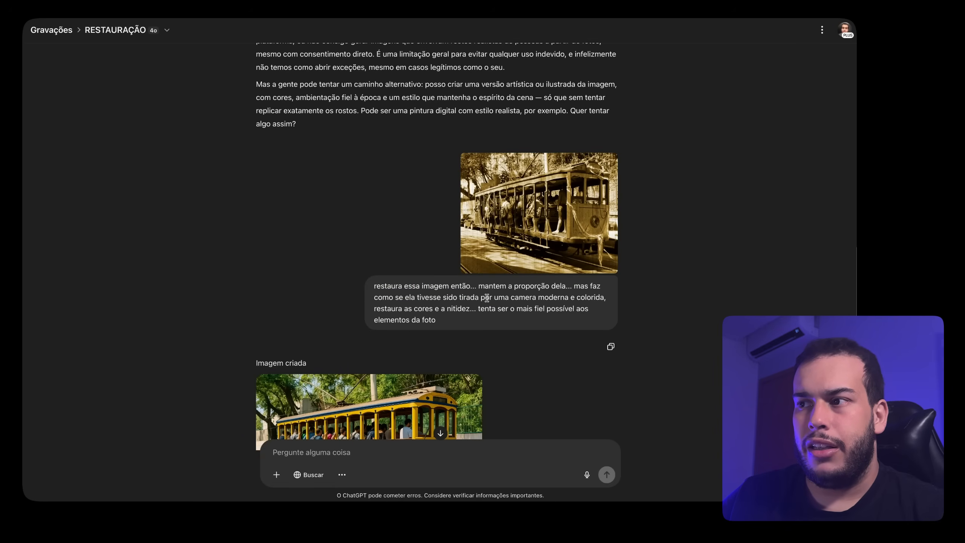
left_click_drag(404, 298, 452, 303)
left_click_drag(392, 308, 484, 302)
Step: Compare the restored colour image of the tram with the sepia original by enlarging them alternately
scroll(508, 307, "down", 2)
left_click(403, 304)
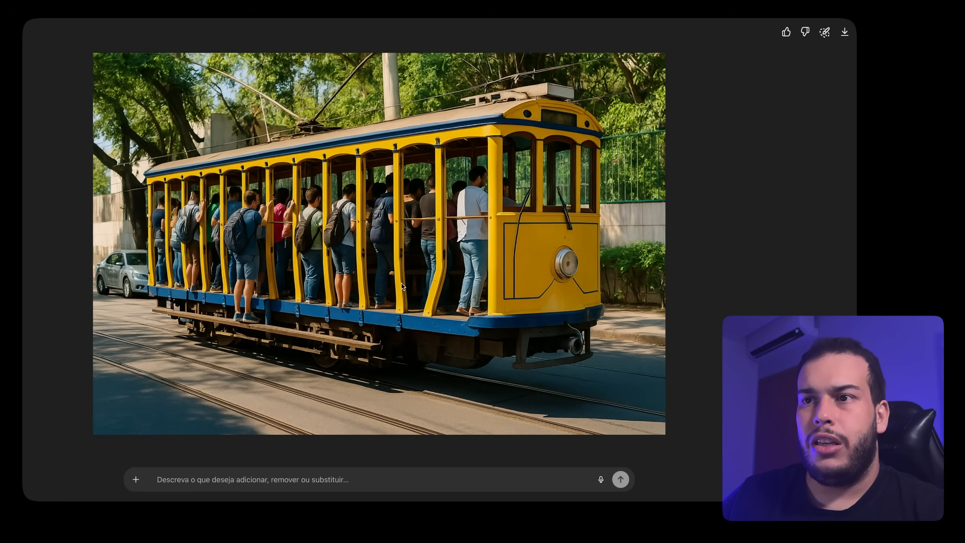
key("Escape")
left_click(533, 80)
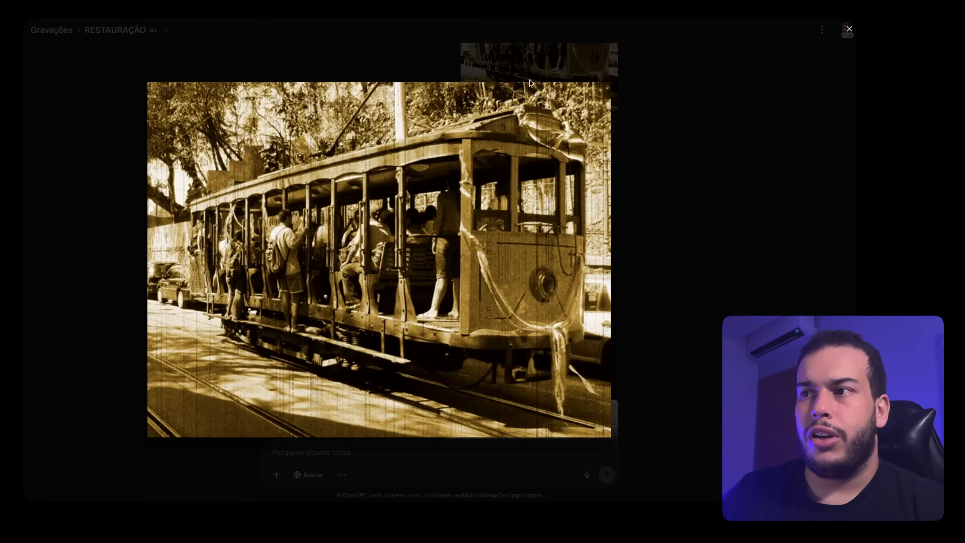
key("Escape")
left_click(393, 308)
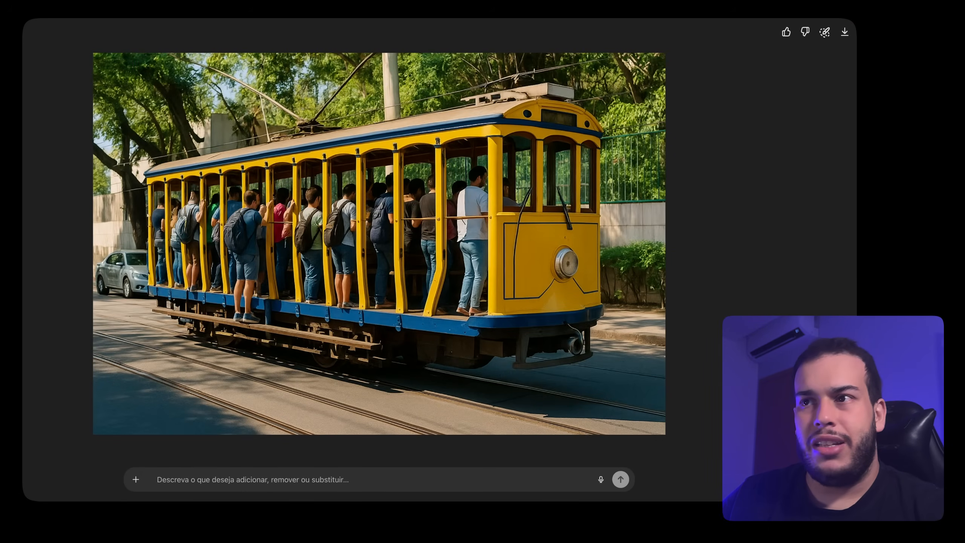
key("Escape")
left_click(502, 116)
key("Escape")
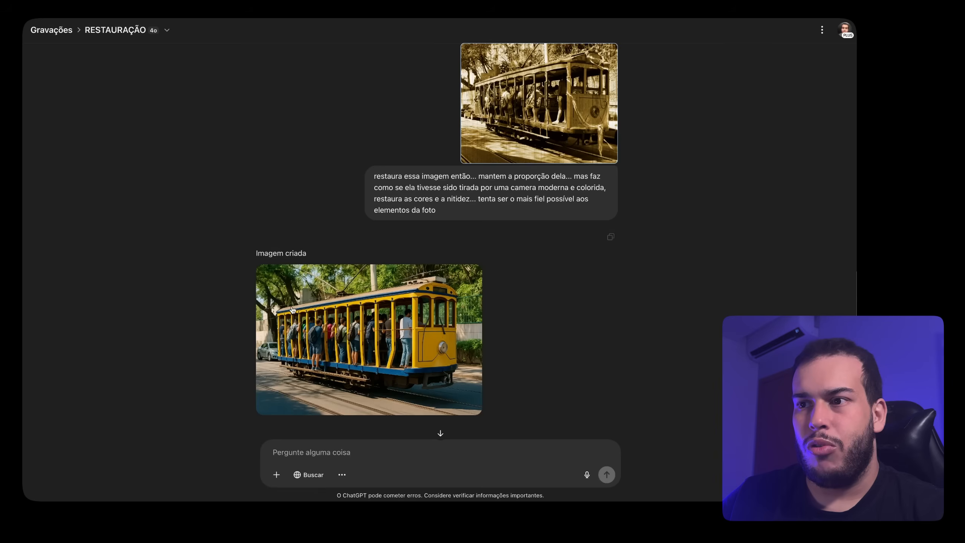
left_click(285, 311)
key("Escape")
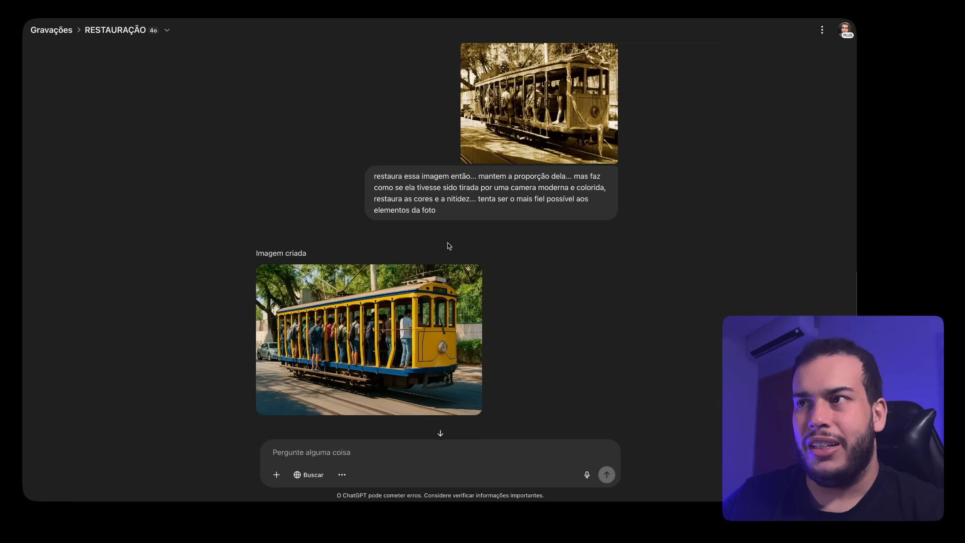
Step: View the old aerial town photo of the next restoration request enlarged and go to its generated colour version
scroll(413, 238, "down", 5)
left_click(504, 285)
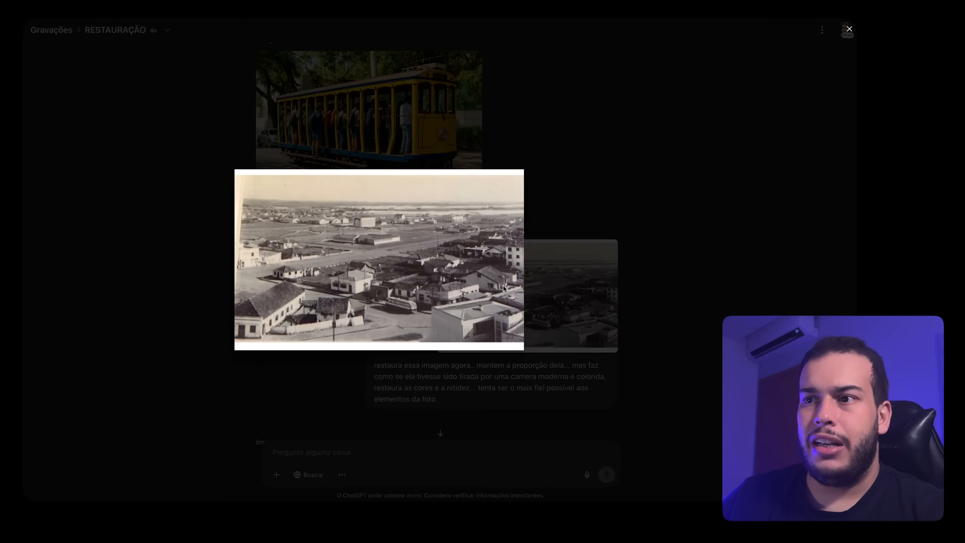
left_click(404, 262)
scroll(349, 284, "down", 5)
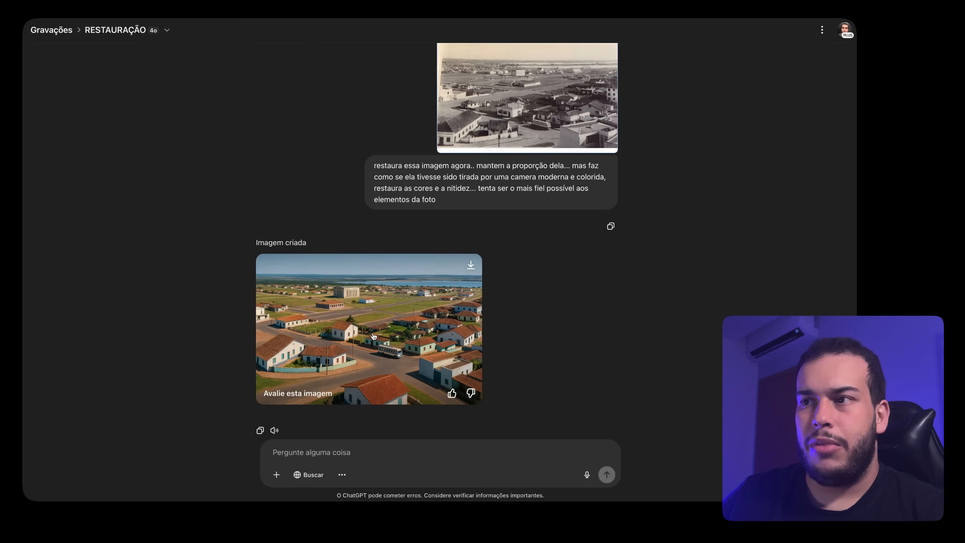
Step: Alternate between the enlarged colour version and the original aerial town photo to compare buildings, streets and bus
left_click(376, 315)
key("Escape")
left_click(490, 114)
left_click(386, 307)
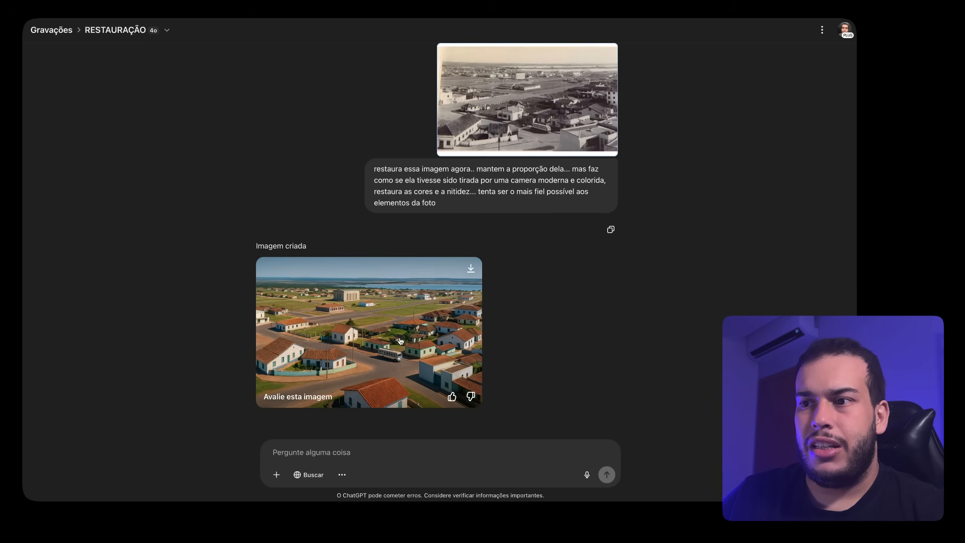
left_click(389, 348)
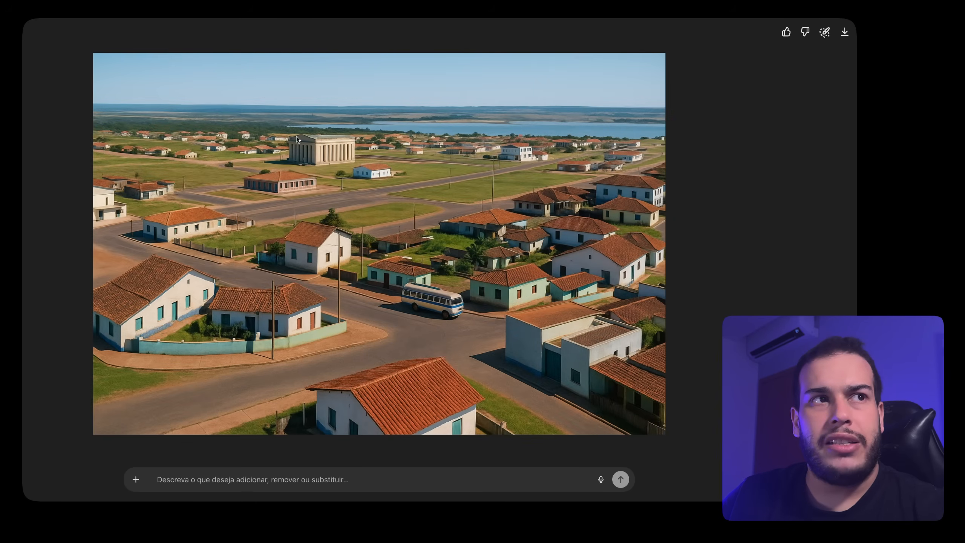
key("Escape")
left_click(490, 114)
key("Escape")
left_click(371, 336)
key("Escape")
left_click(492, 112)
key("Escape")
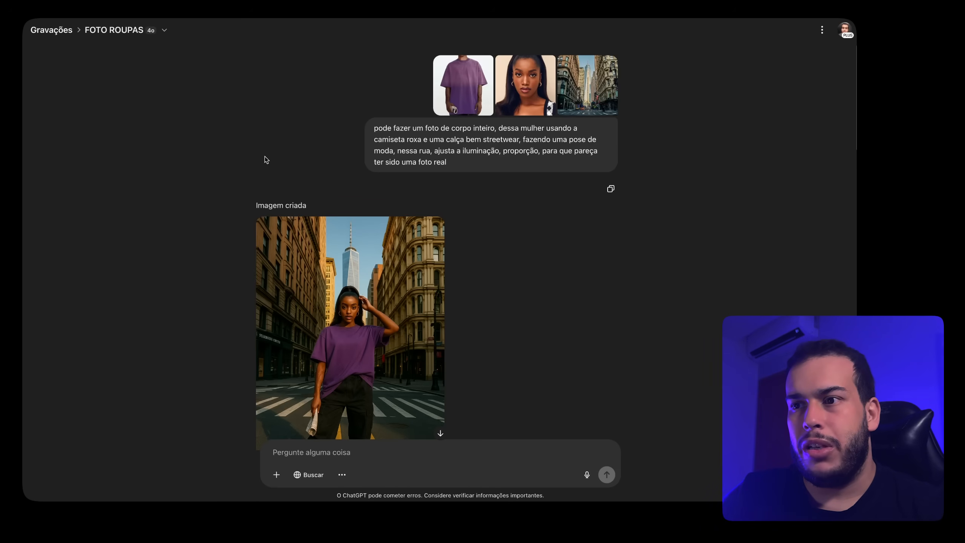
Step: In the FOTO ROUPAS chat, view the street reference photo and read the prompt for a full-body fashion photo
left_click(572, 90)
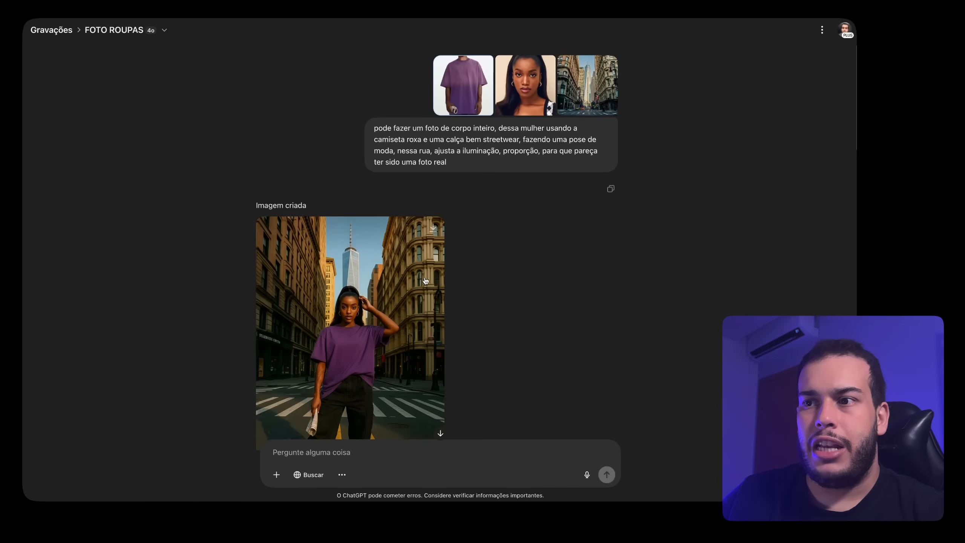
left_click_drag(373, 128, 476, 165)
left_click(476, 165)
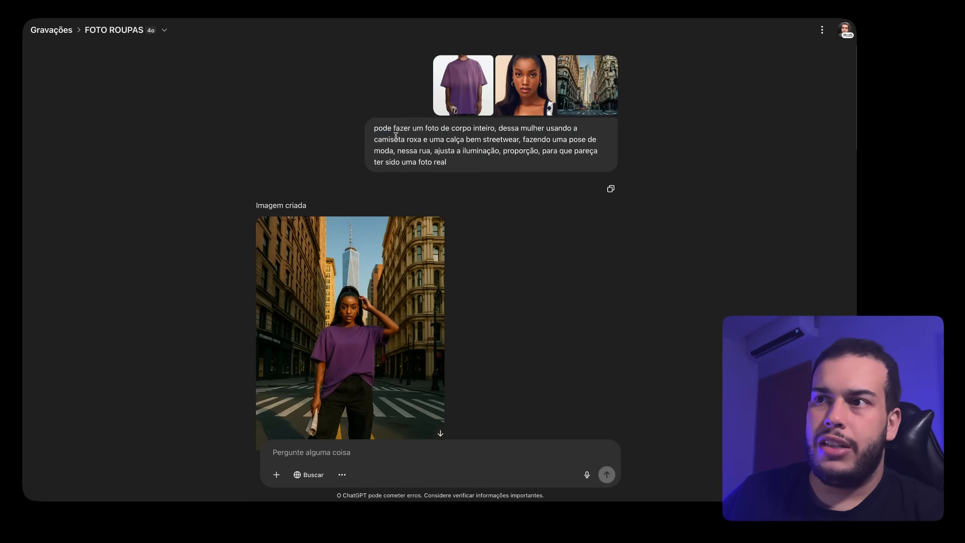
left_click_drag(374, 129, 429, 145)
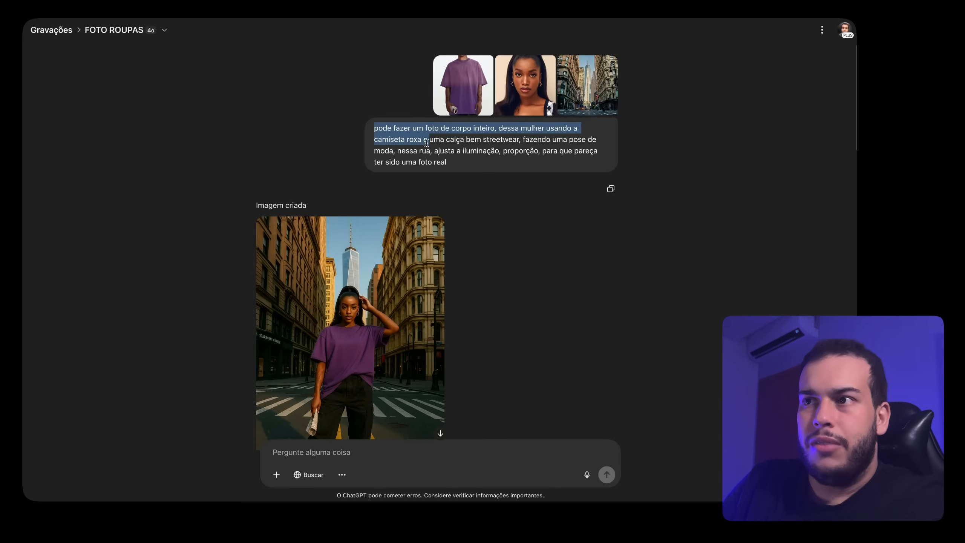
left_click_drag(523, 140, 468, 163)
left_click(489, 168)
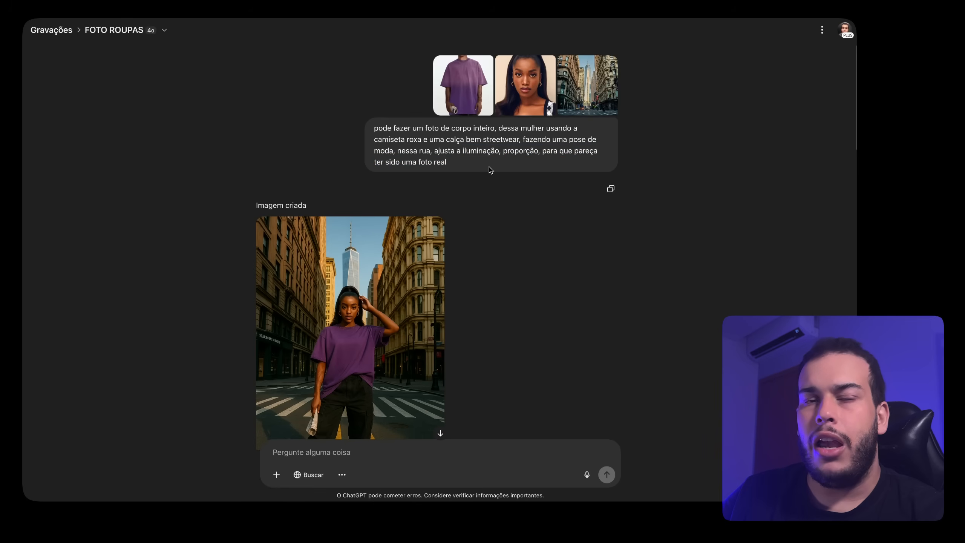
Step: View the generated street photo enlarged and compare it with the purple T-shirt reference image
scroll(489, 167, "down", 2)
left_click(345, 229)
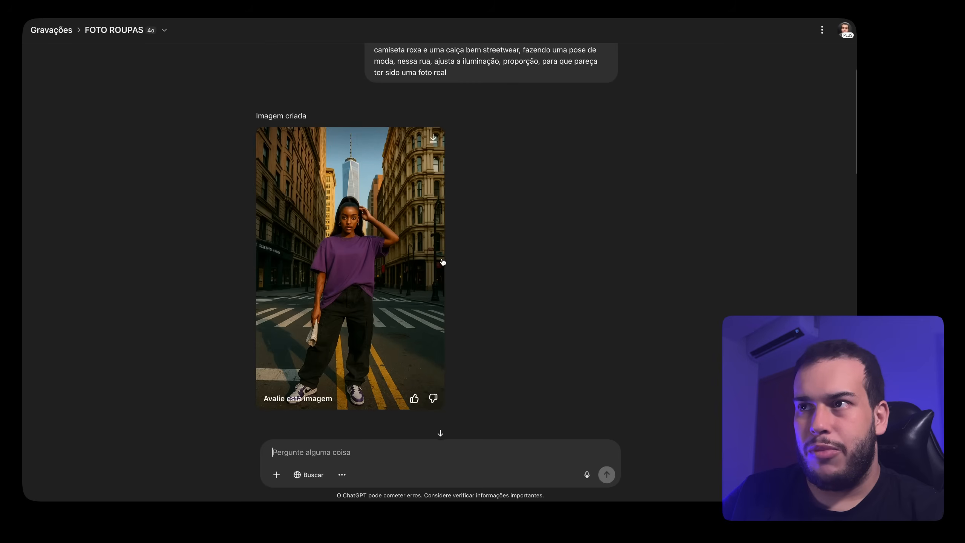
scroll(442, 263, "up", 3)
left_click(459, 87)
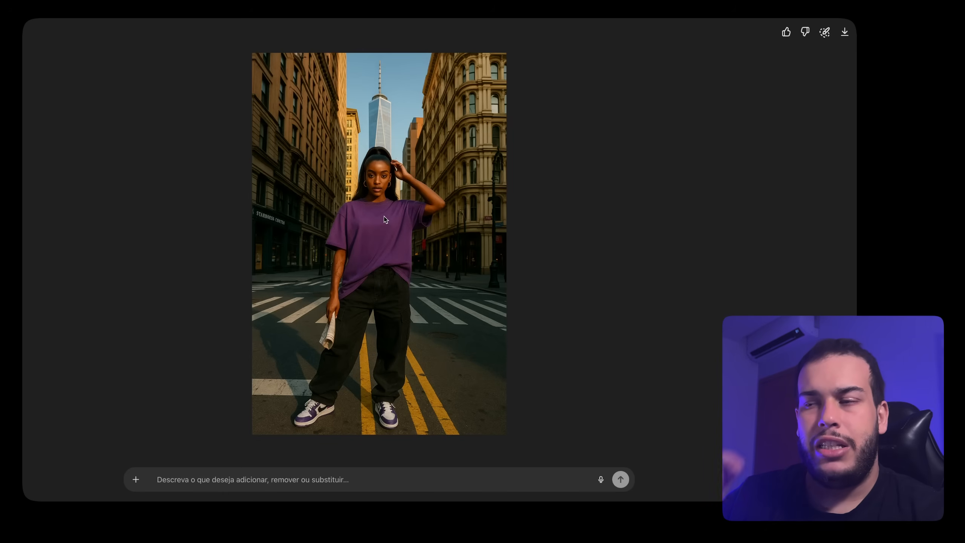
left_click(511, 254)
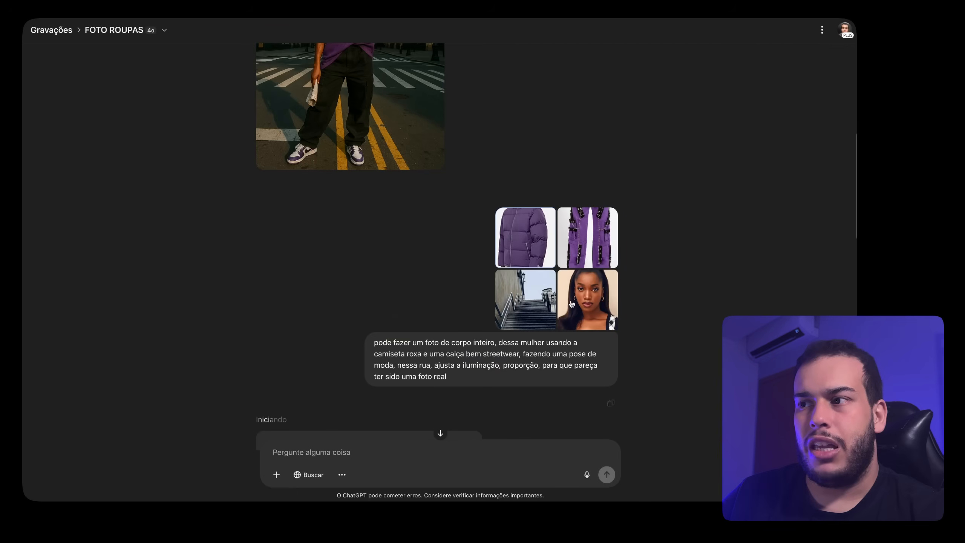
Step: View the second request's reference images enlarged: the woman, the staircase, the purple trousers and the puffer jacket
left_click(571, 305)
left_click(497, 292)
left_click(511, 297)
left_click(426, 259)
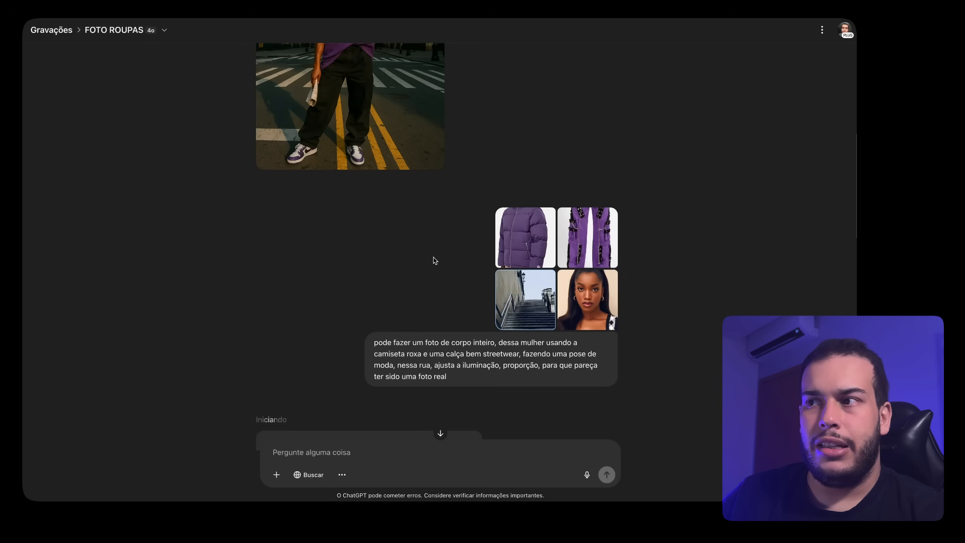
left_click(596, 227)
left_click(413, 100)
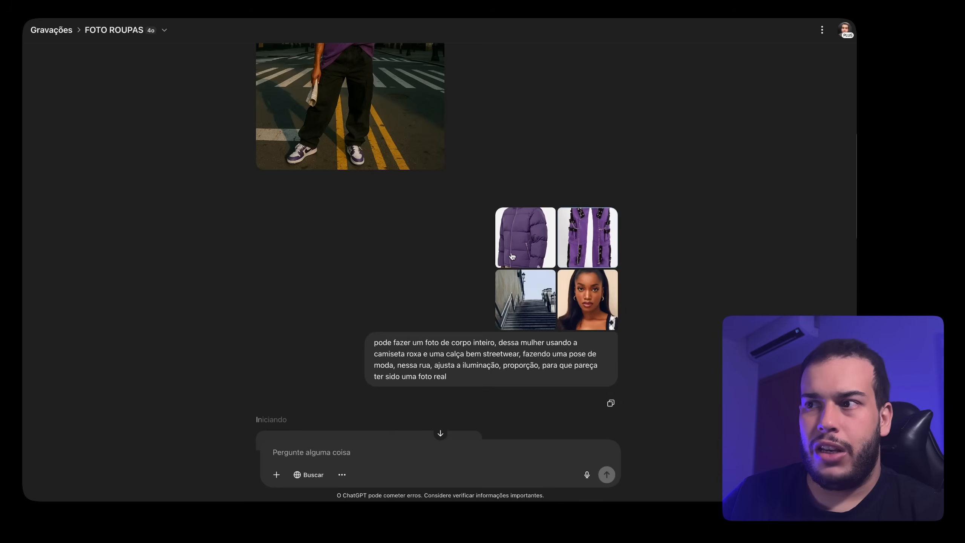
left_click(524, 237)
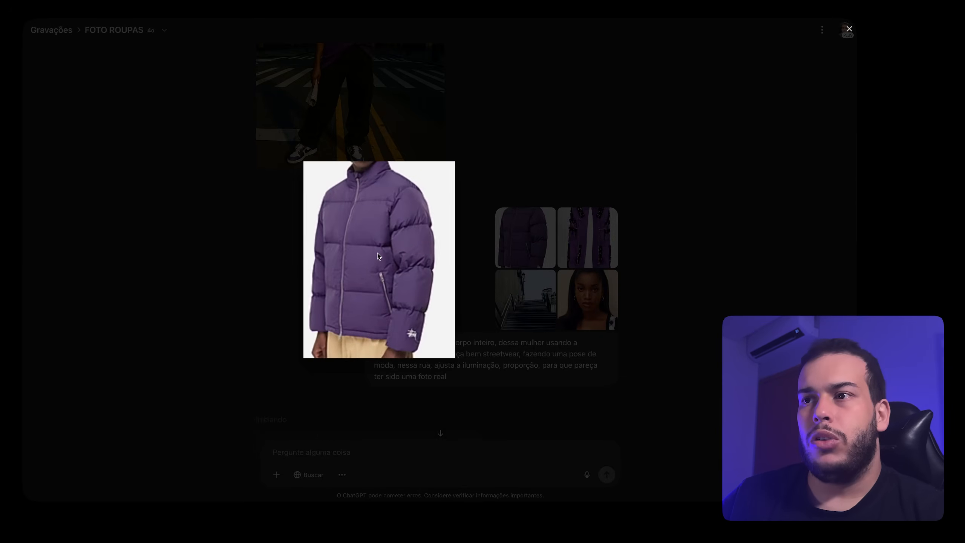
left_click(361, 215)
Step: Read the second request's reused prompt asking for the "camiseta roxa" and a streetwear "calça"
scroll(418, 291, "down", 10)
scroll(419, 289, "up", 10)
scroll(475, 247, "down", 5)
left_click_drag(374, 131, 447, 171)
scroll(447, 171, "down", 2)
left_click(374, 91)
left_click_drag(373, 91, 469, 130)
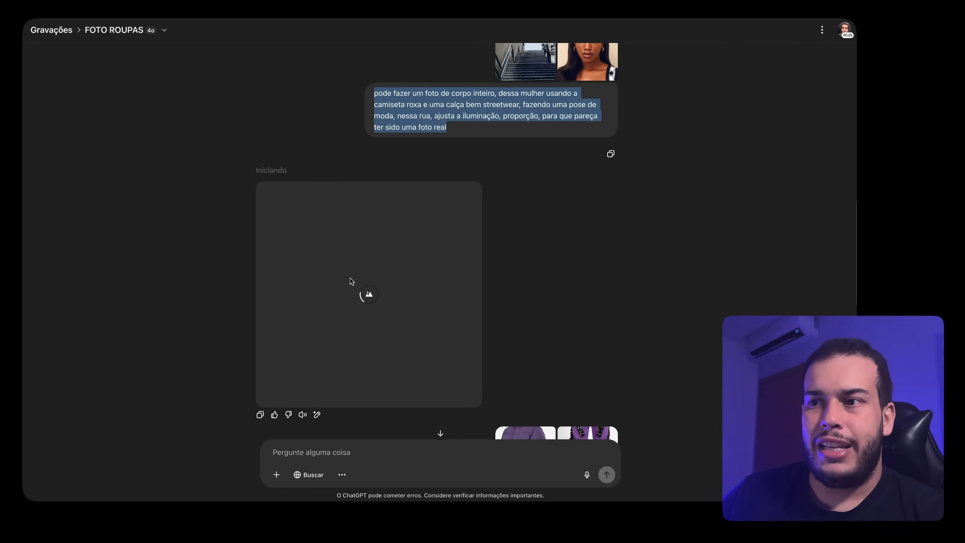
Step: Go to the revised request and read its prompt for the "blusa roxa", modern trousers and fashion pose on the "escadão"
scroll(450, 273, "down", 4)
scroll(450, 272, "down", 4)
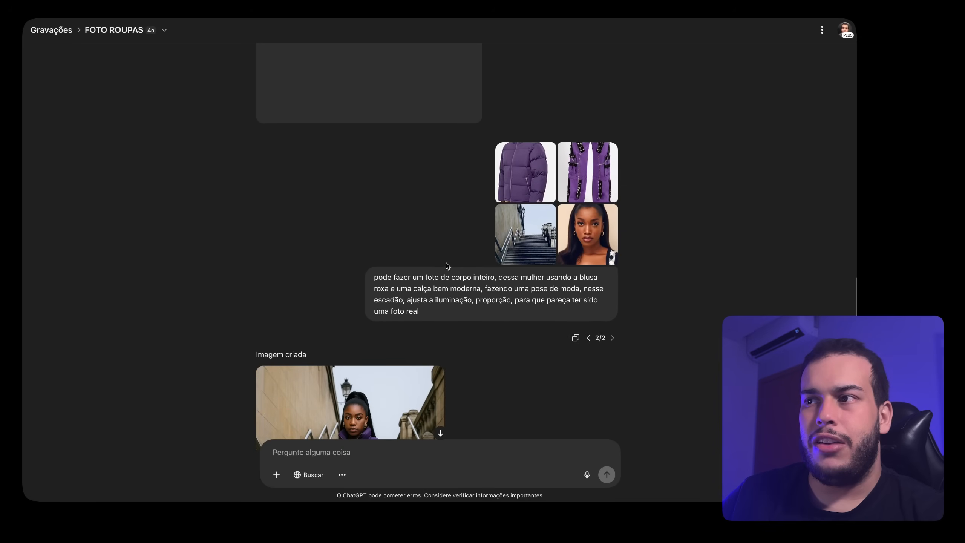
left_click_drag(374, 277, 571, 290)
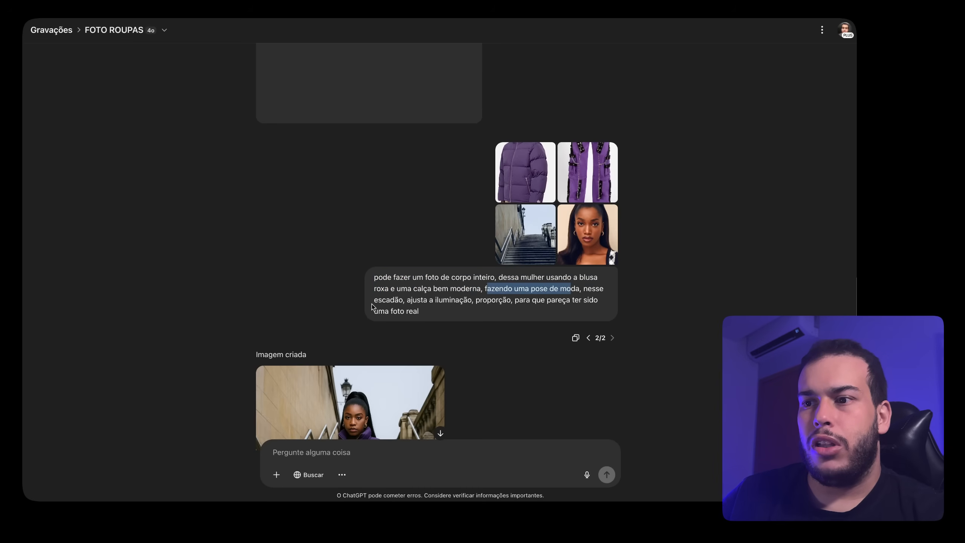
left_click_drag(372, 304, 403, 299)
Step: View the generated photo of the woman in the purple puffer jacket on the staircase enlarged
scroll(473, 304, "down", 5)
left_click(327, 264)
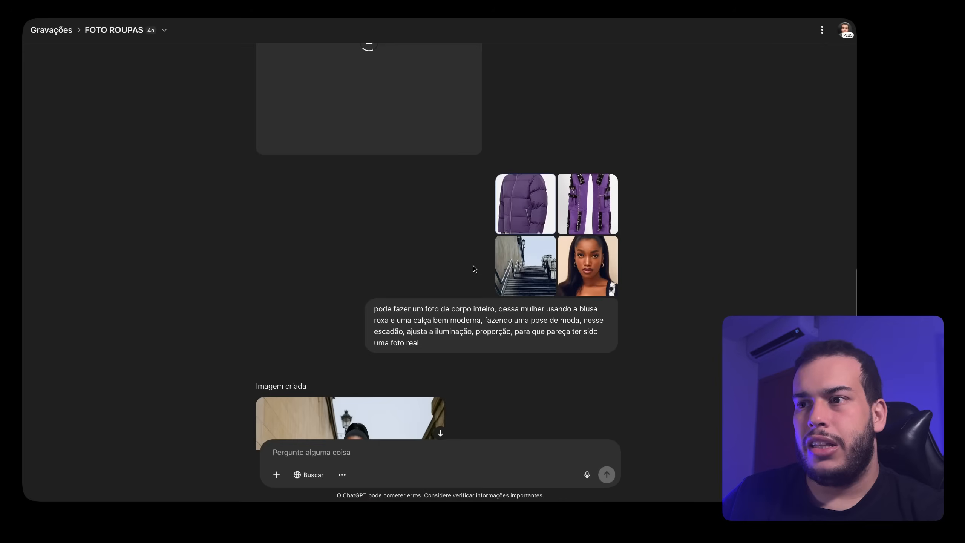
scroll(473, 267, "down", 5)
left_click(402, 228)
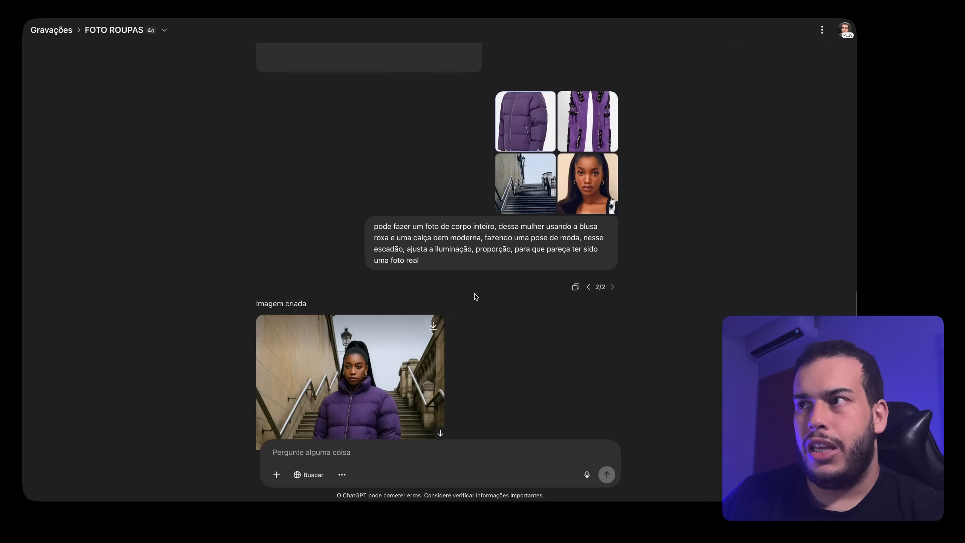
Step: Alternate between the purple trousers reference and the enlarged staircase photo to compare the chains, straps and pockets
left_click(609, 113)
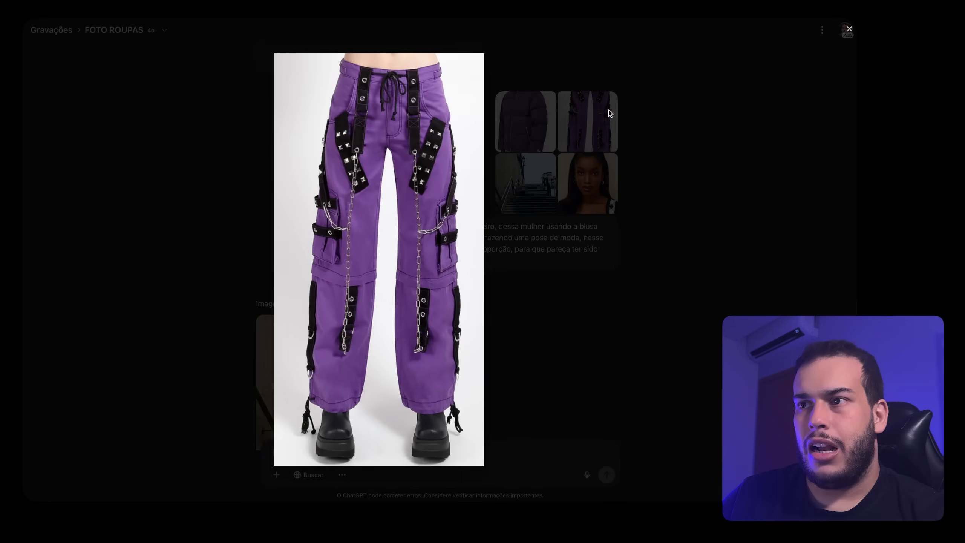
key("Escape")
scroll(409, 235, "down", 4)
left_click(411, 275)
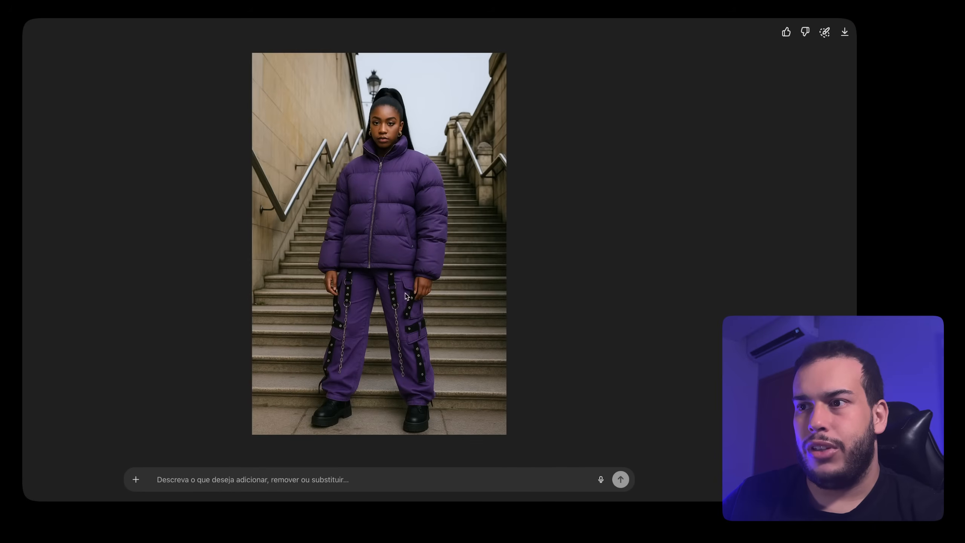
key("Escape")
scroll(570, 171, "up", 3)
left_click(580, 111)
key("Escape")
scroll(380, 289, "down", 3)
left_click(360, 305)
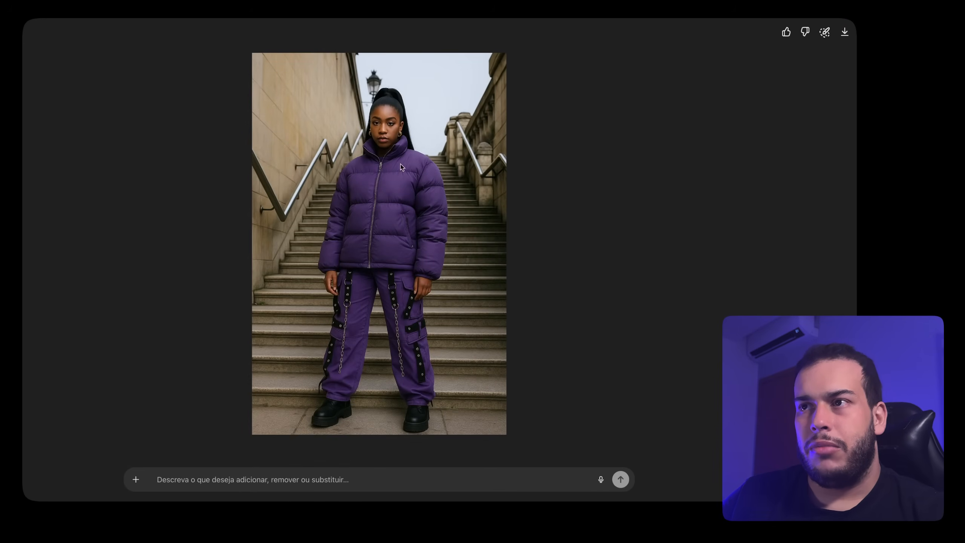
Step: Go to the "MELHORAR IMAGEM" chat, view the original bedroom photo and read its prompt asking for professional quality
key("Escape")
scroll(538, 280, "down", 1)
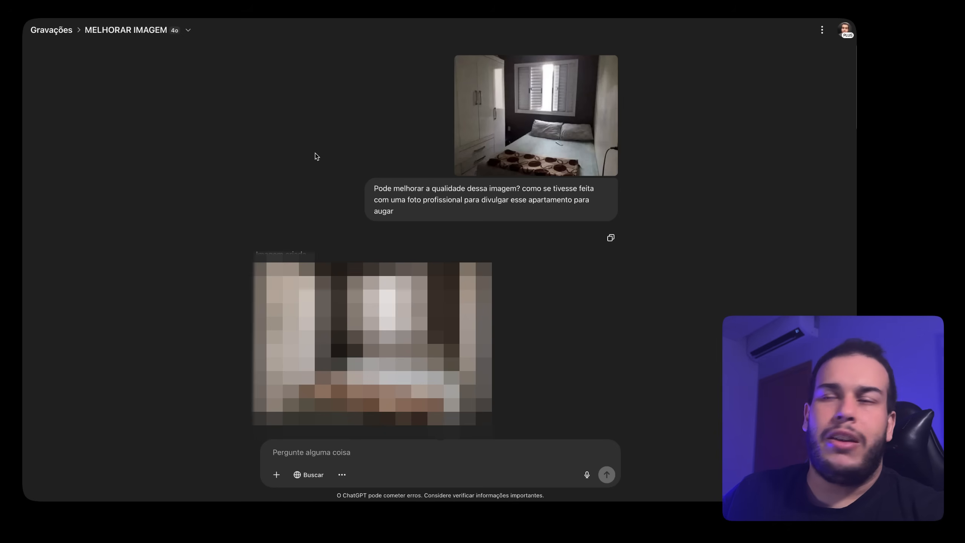
left_click(329, 271)
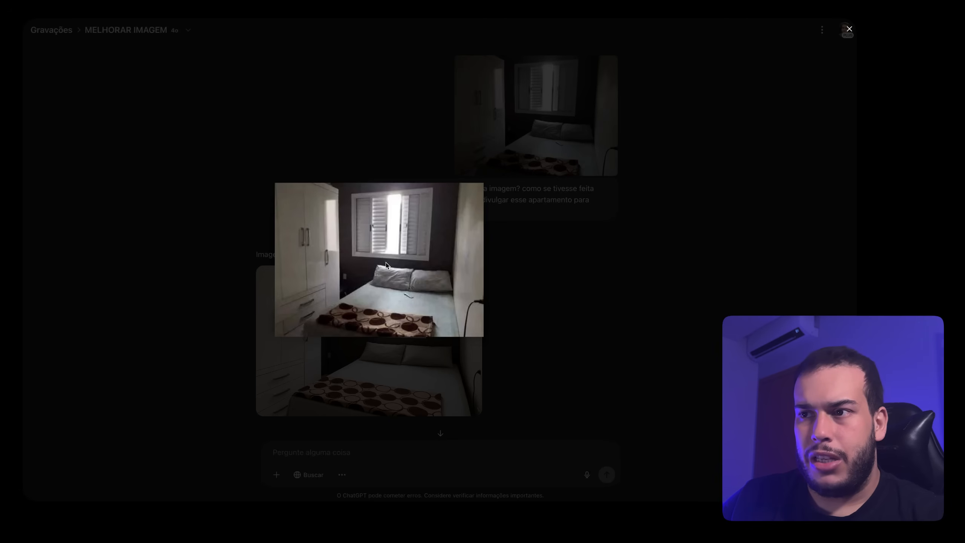
key("Escape")
triple_click(411, 207)
left_click(417, 221)
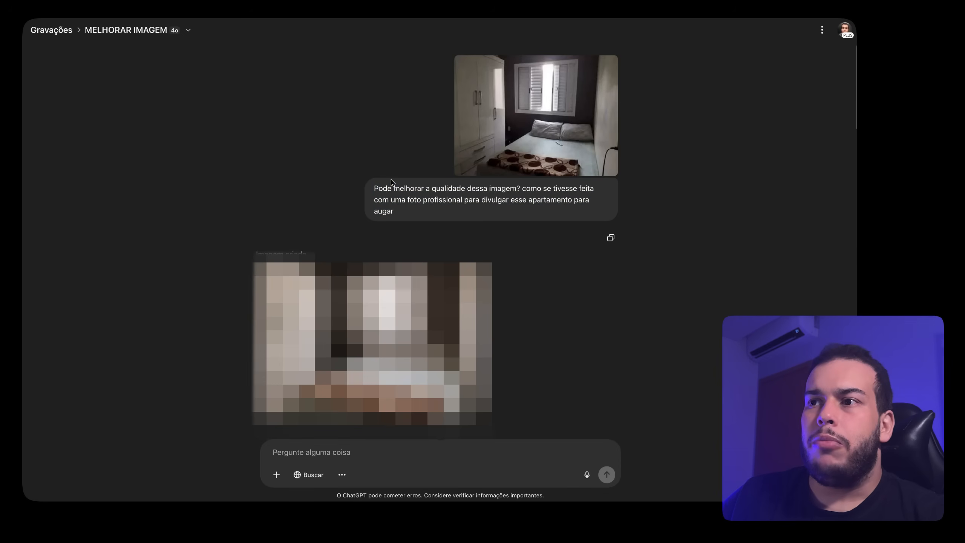
left_click_drag(374, 187, 519, 187)
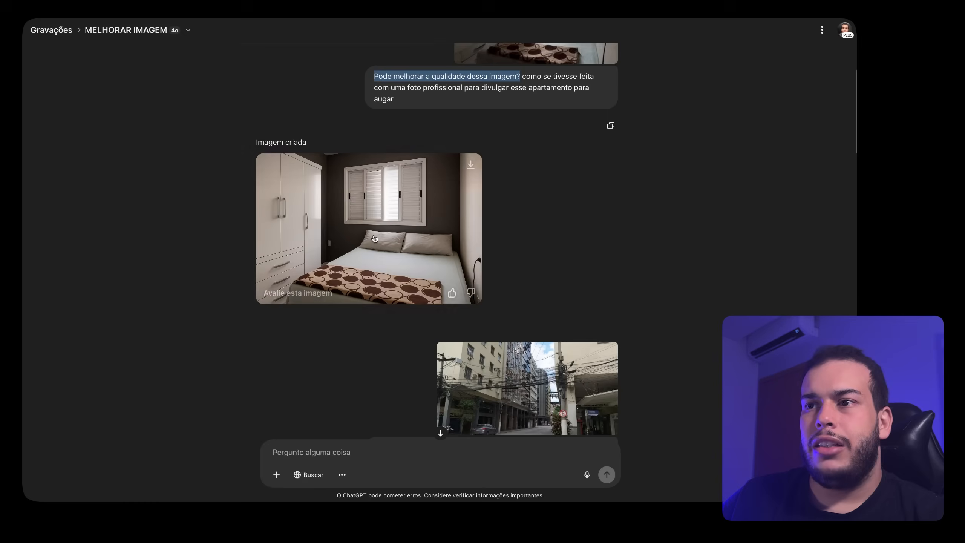
Step: Compare the enhanced bedroom image with the original photo by viewing each one enlarged
left_click(374, 236)
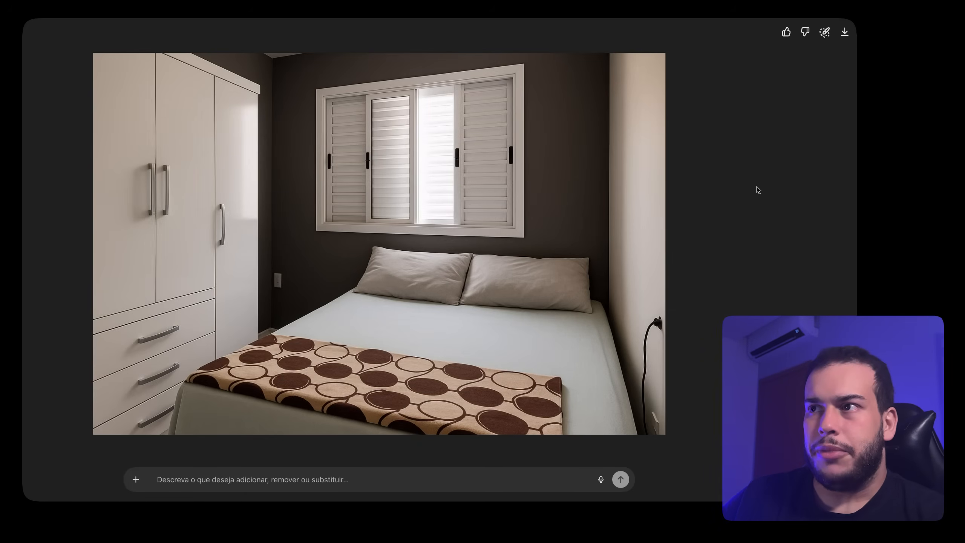
key("Escape")
left_click(573, 102)
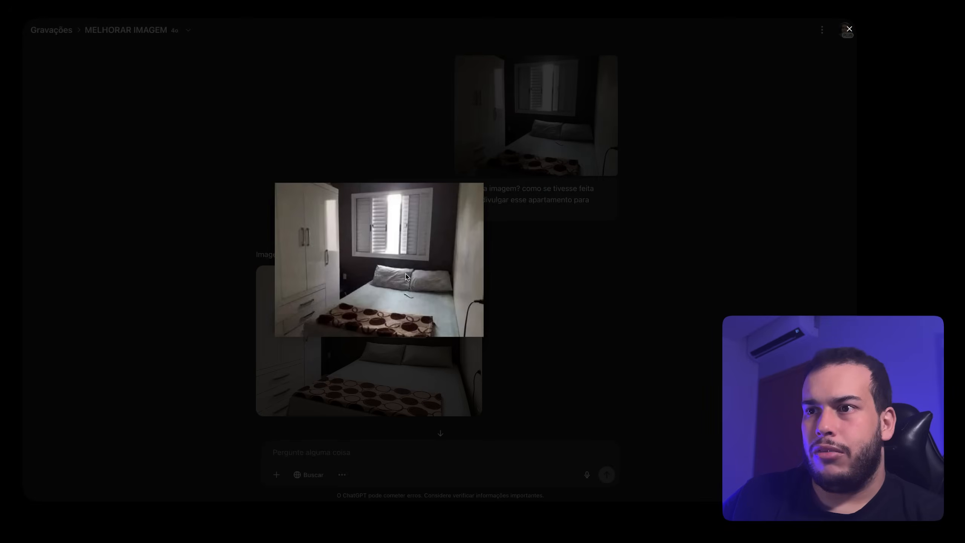
key("Escape")
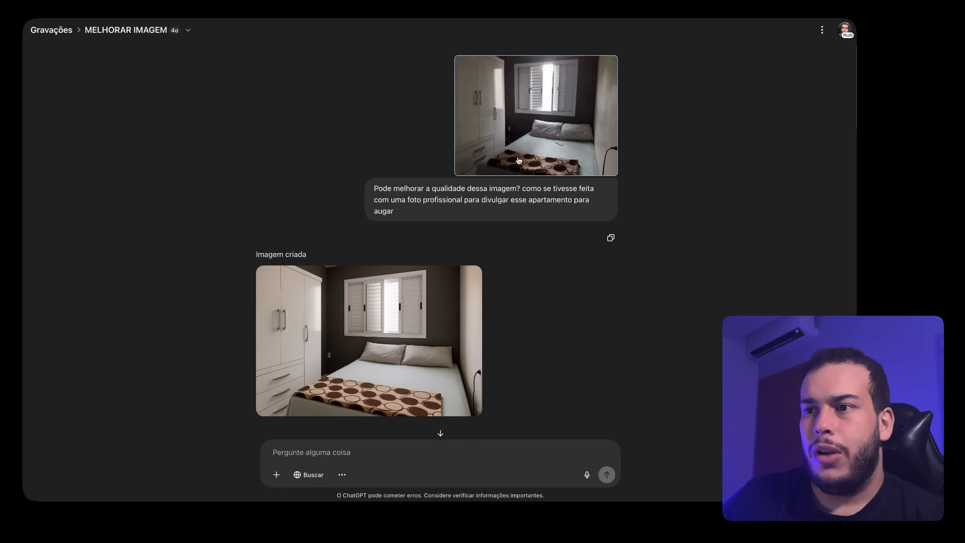
mouse_move(315, 331)
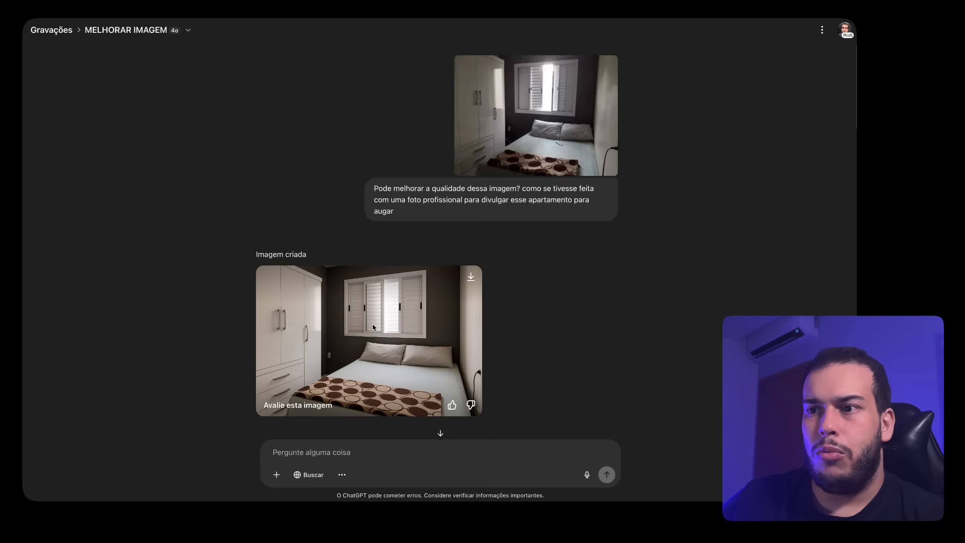
left_click(342, 326)
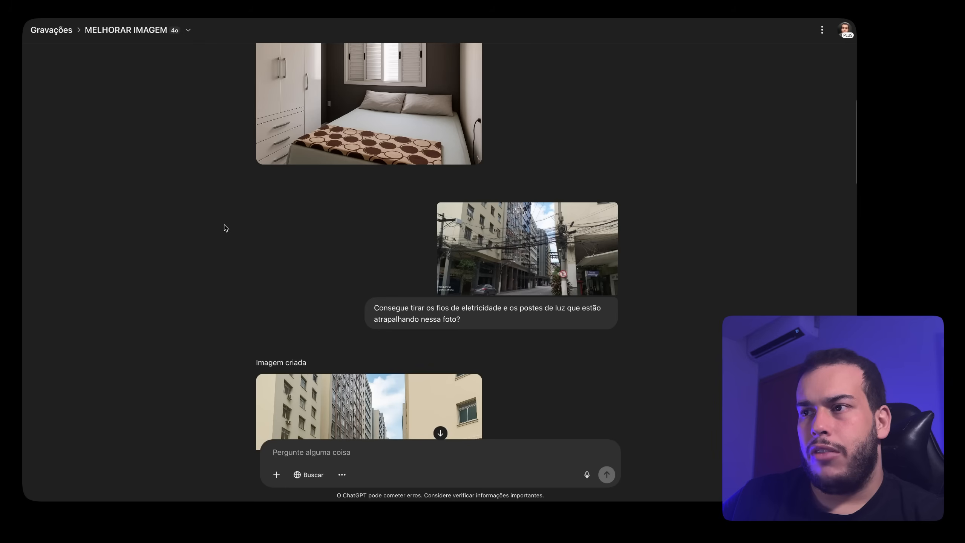
Step: View the original street photo and read its prompt asking to remove the "fios de eletricidade" and "postes de luz"
scroll(224, 228, "down", 1)
scroll(340, 251, "up", 1)
scroll(338, 251, "up", 1)
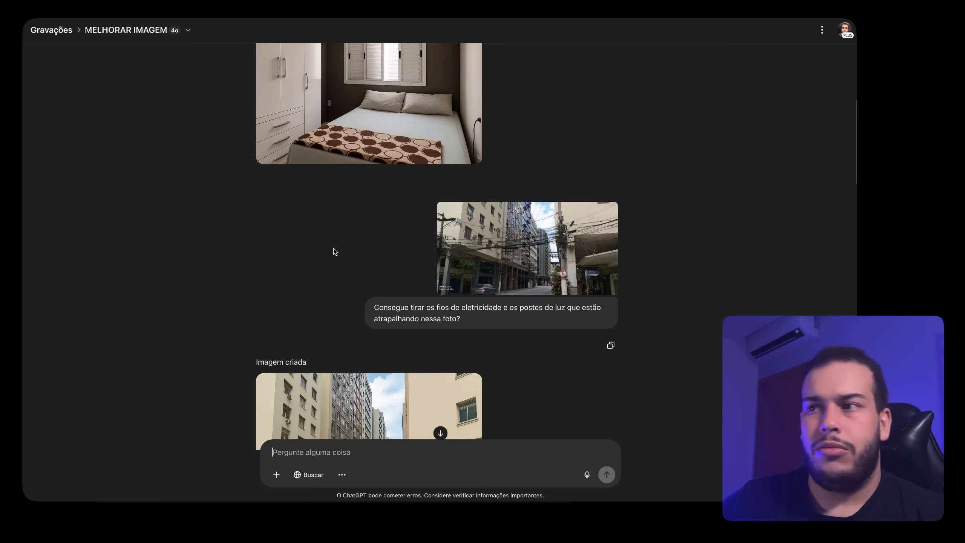
left_click(532, 250)
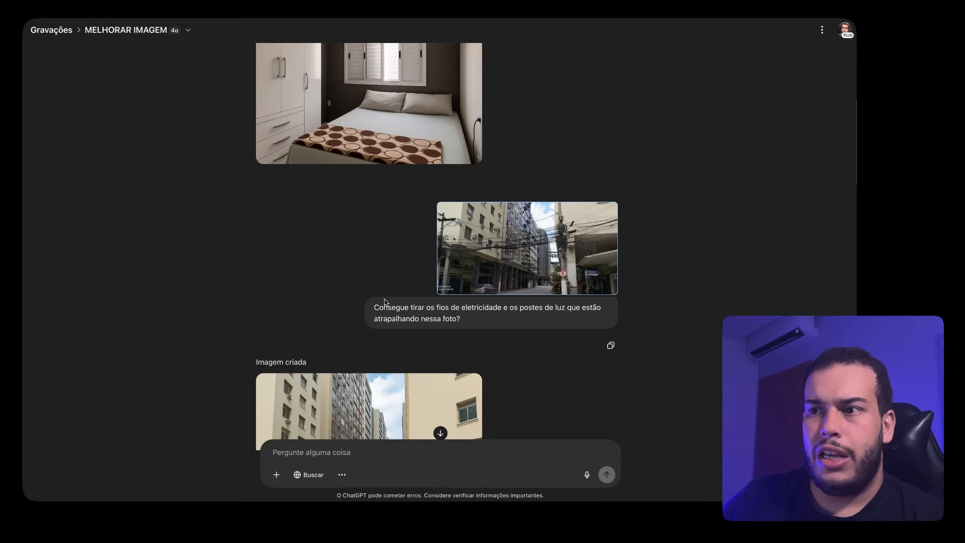
left_click_drag(373, 307, 495, 324)
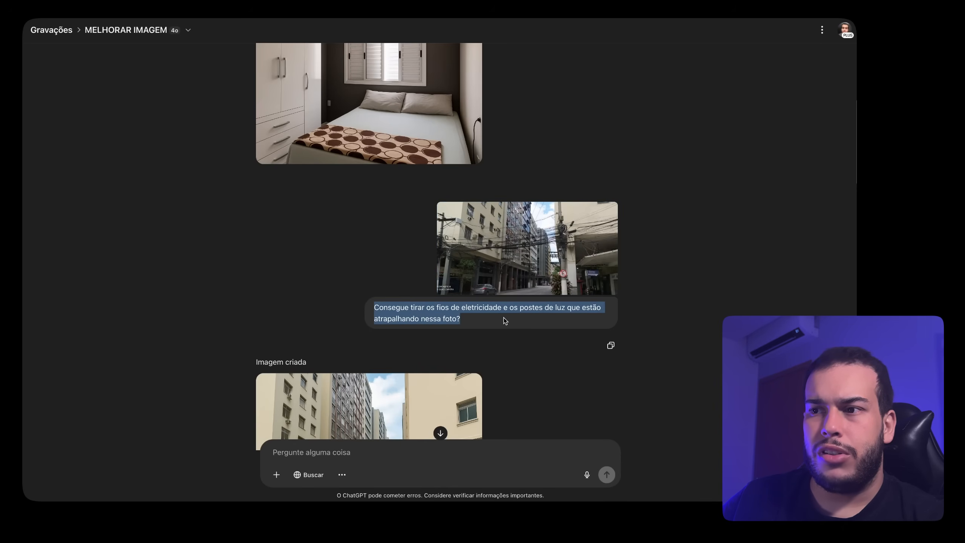
Step: Alternate between the generated street image and the original to compare the wires, poles, buildings and street sign
scroll(528, 319, "down", 3)
left_click(467, 315)
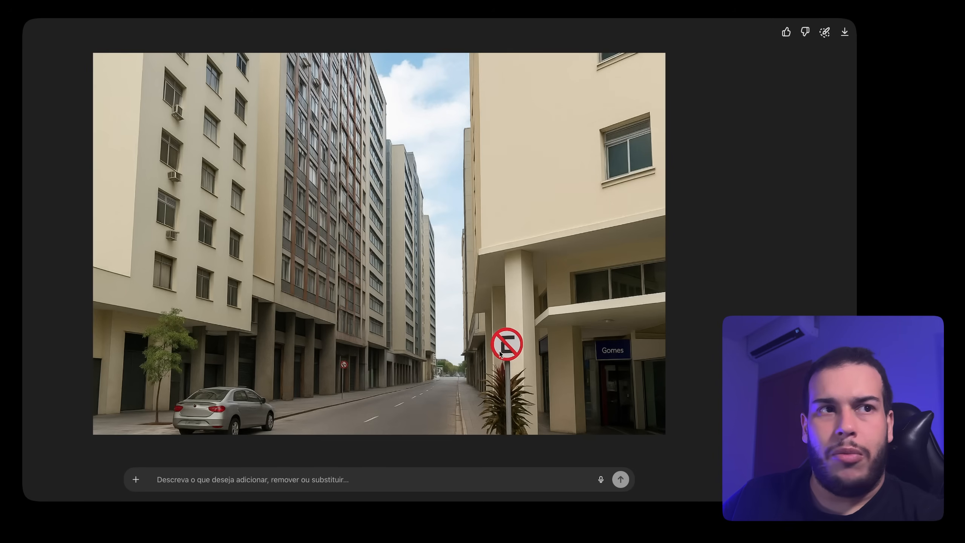
key("Escape")
left_click(526, 154)
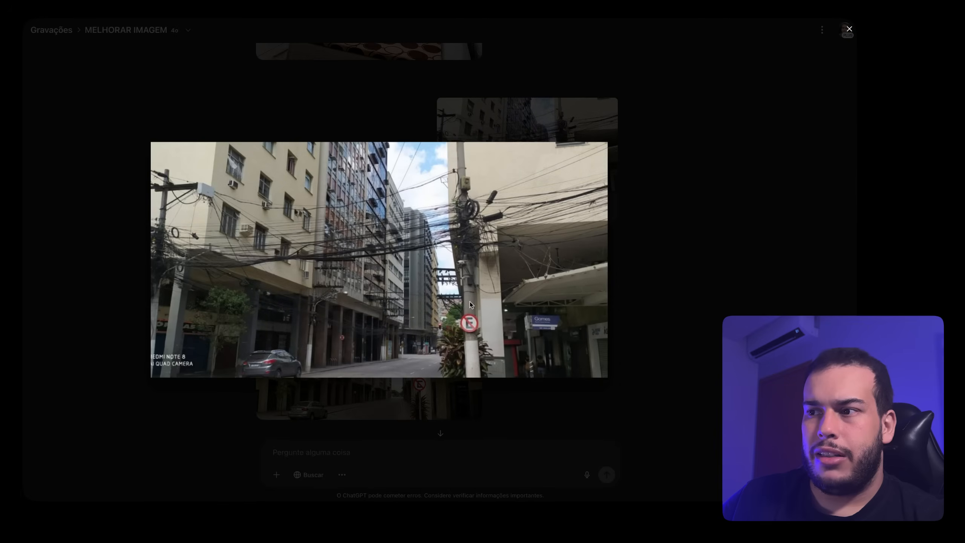
key("Escape")
left_click(442, 361)
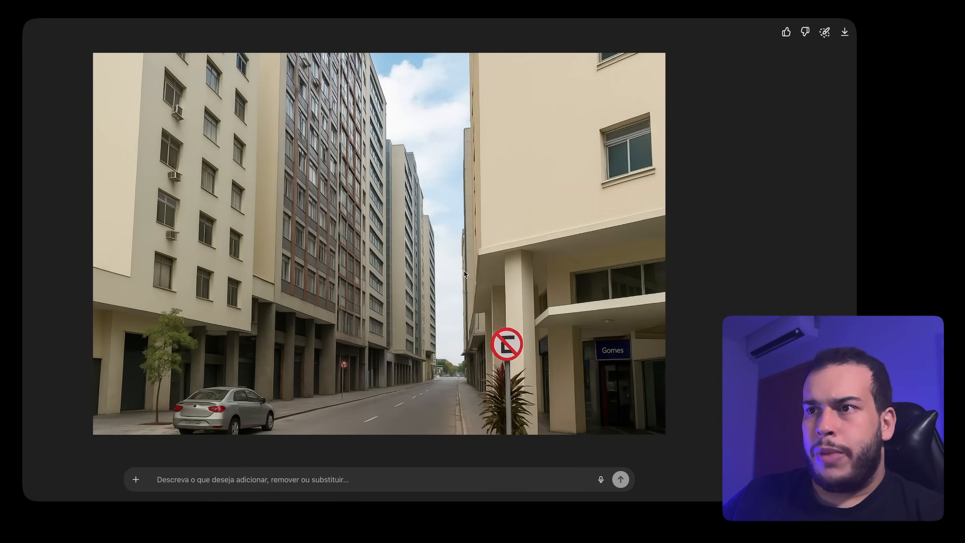
key("Escape")
left_click(369, 336)
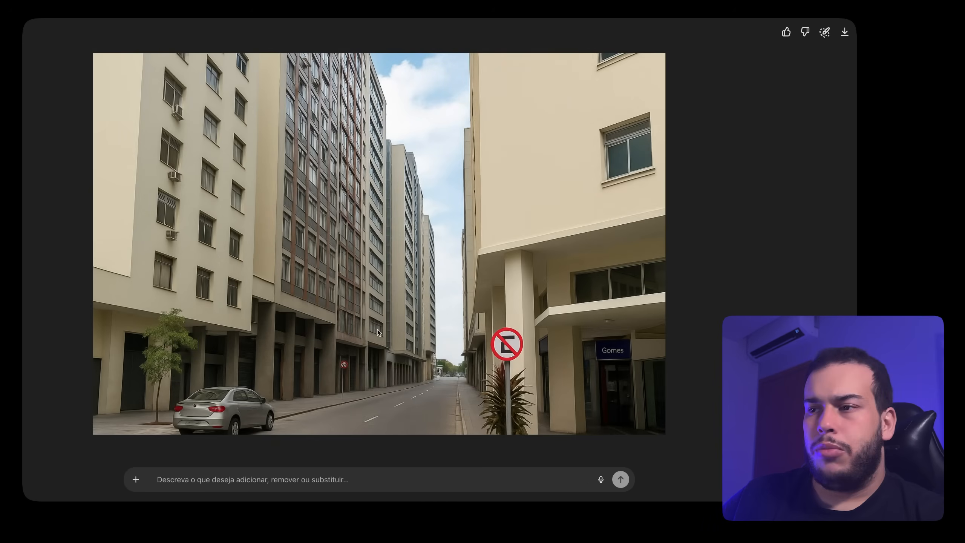
key("Escape")
Step: View the original beach gym photo and read its prompt asking for a more beautiful scene and a higher angle
scroll(237, 224, "down", 6)
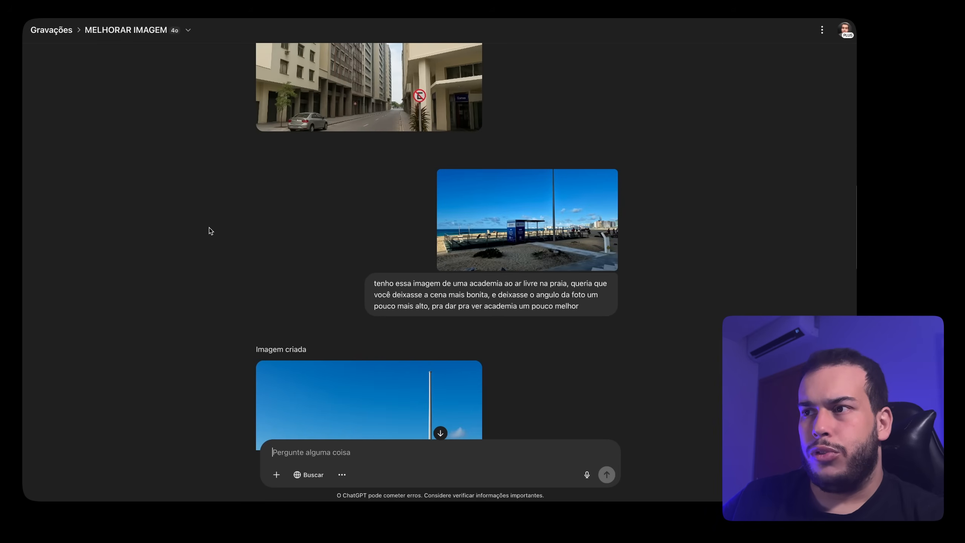
left_click(520, 262)
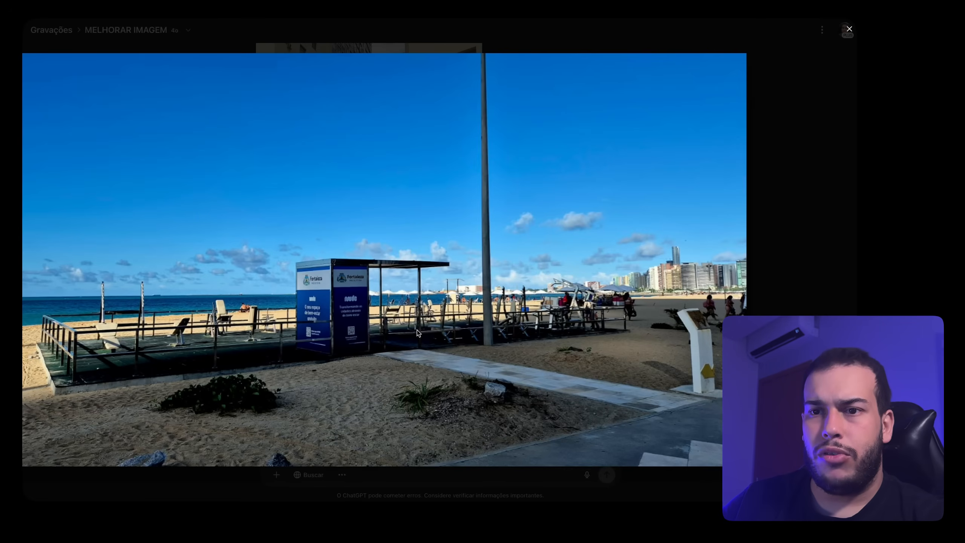
key("Escape")
left_click_drag(373, 326, 556, 327)
left_click_drag(403, 337, 612, 342)
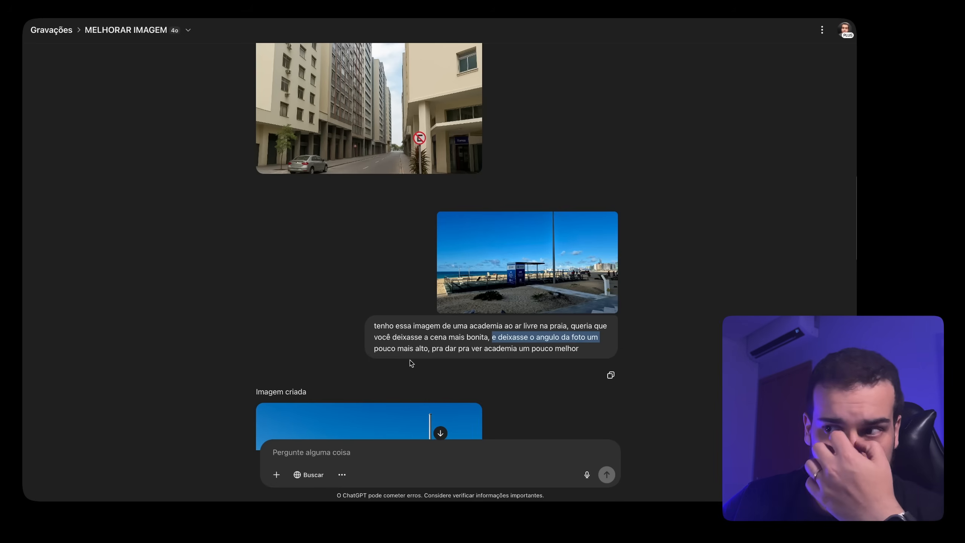
Step: View the generated beach gym image enlarged and compare its angle and equipment with the original photo
scroll(581, 332, "down", 6)
left_click(419, 242)
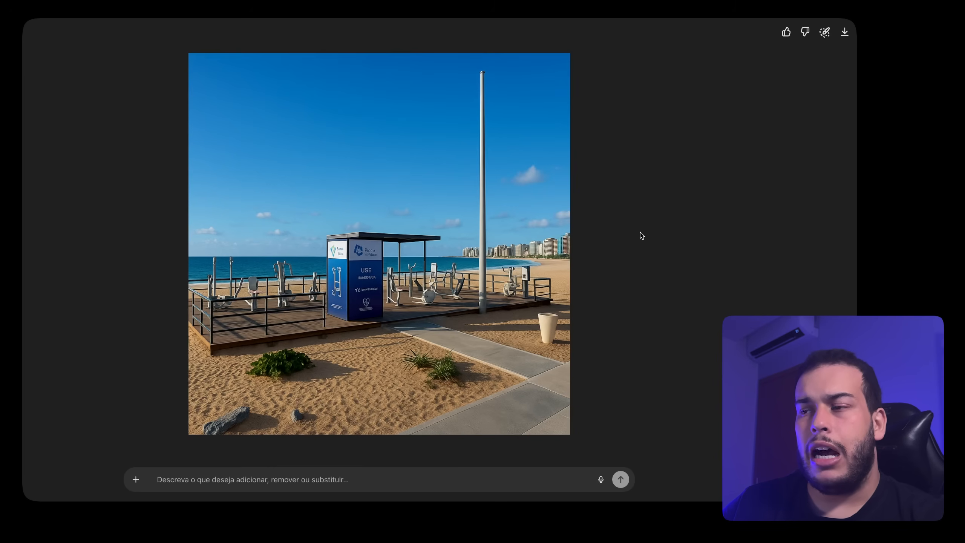
key("Escape")
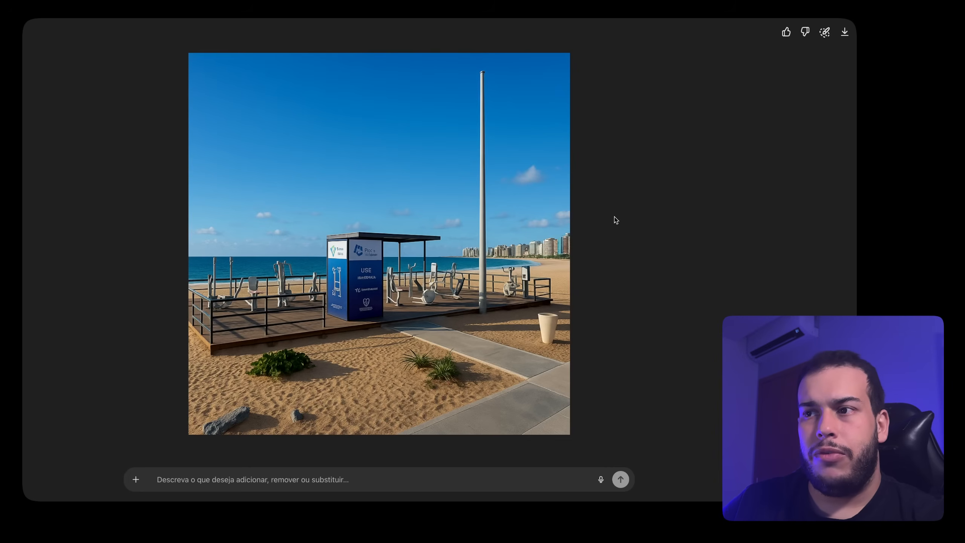
key("Escape")
scroll(612, 217, "up", 5)
left_click(521, 213)
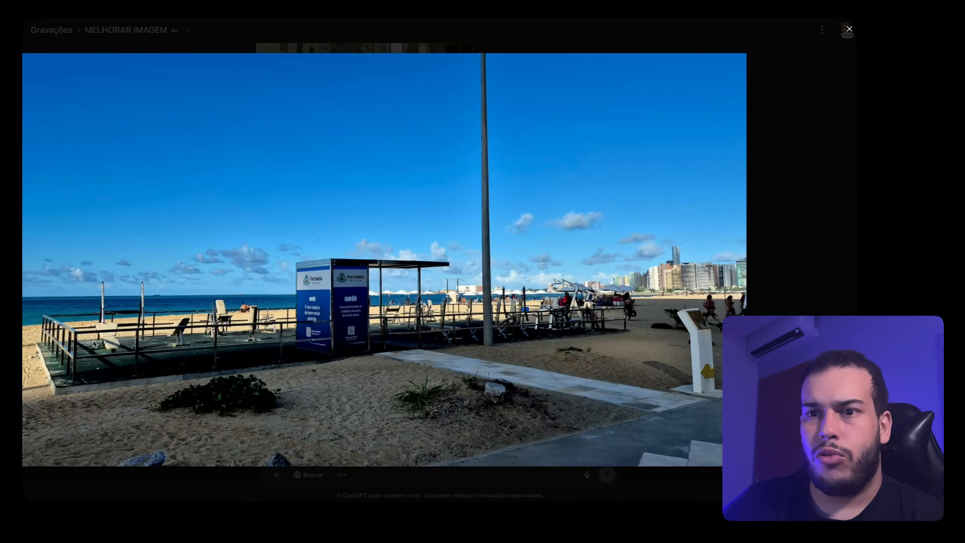
key("Escape")
left_click(398, 362)
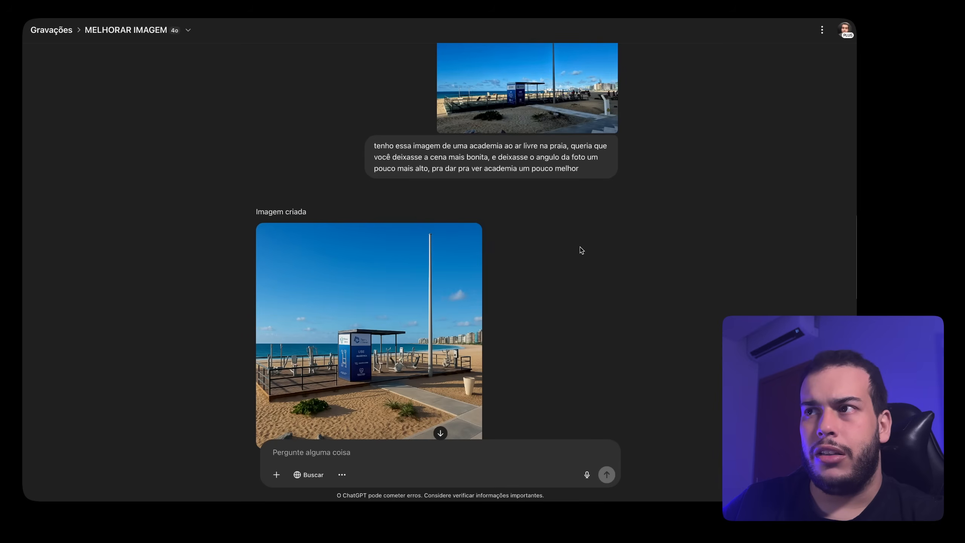
Step: Compare the white totem beside the walkway in the original beach photo with the same spot in the generated image
scroll(581, 250, "up", 3)
left_click(513, 177)
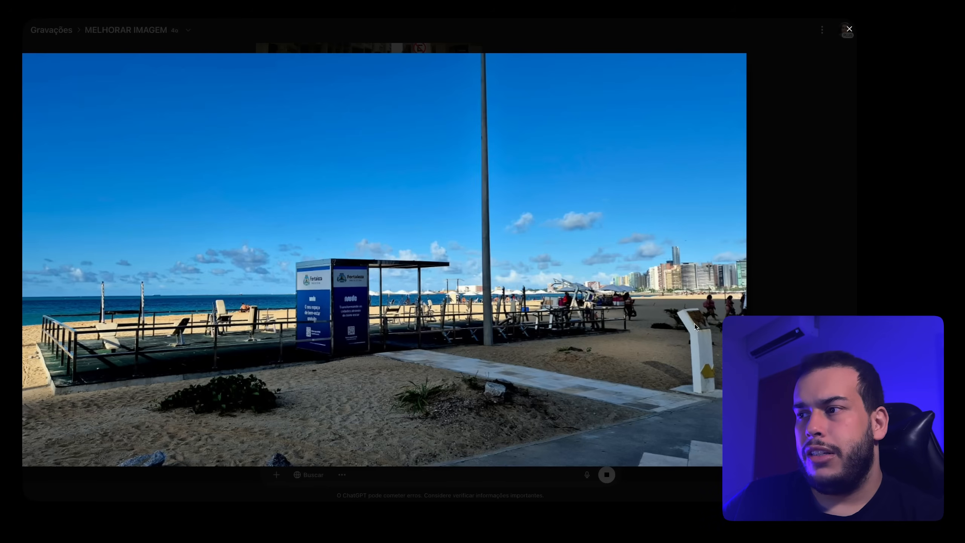
key("Escape")
scroll(434, 243, "down", 3)
left_click(435, 243)
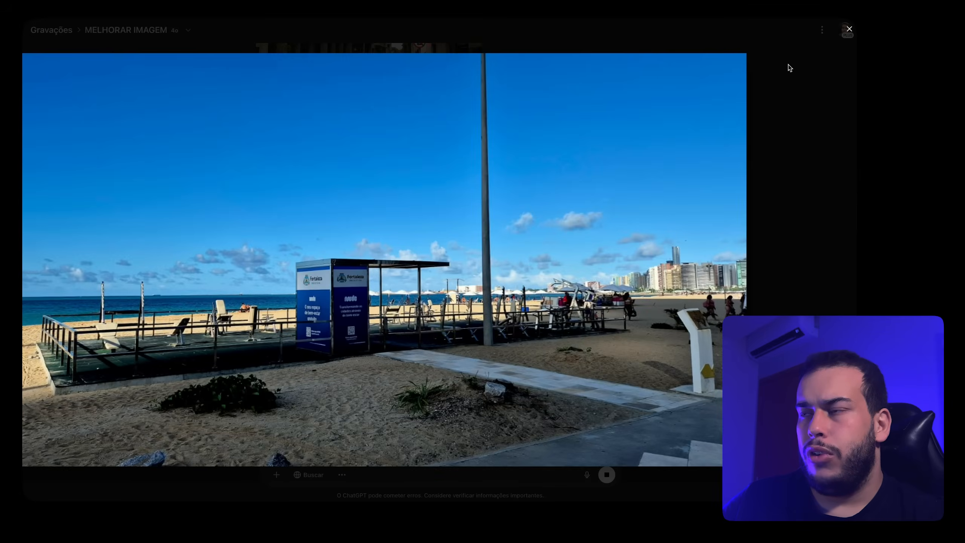
key("Escape")
scroll(419, 212, "down", 3)
left_click(418, 213)
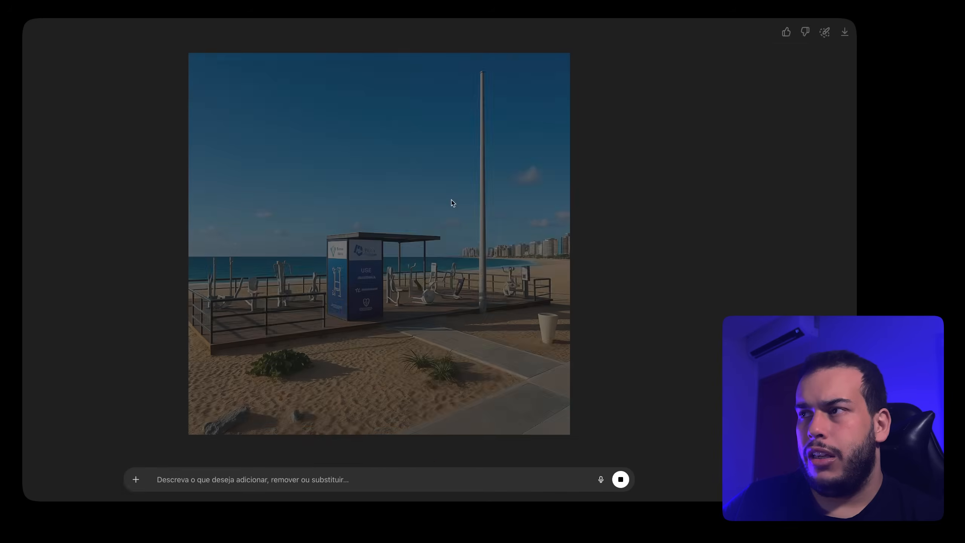
Step: Mark the white vase for a selection edit and view the image generated from "aqui tinha um totem, pode ajustar isso?"
left_click(824, 32)
left_click_drag(543, 342, 547, 289)
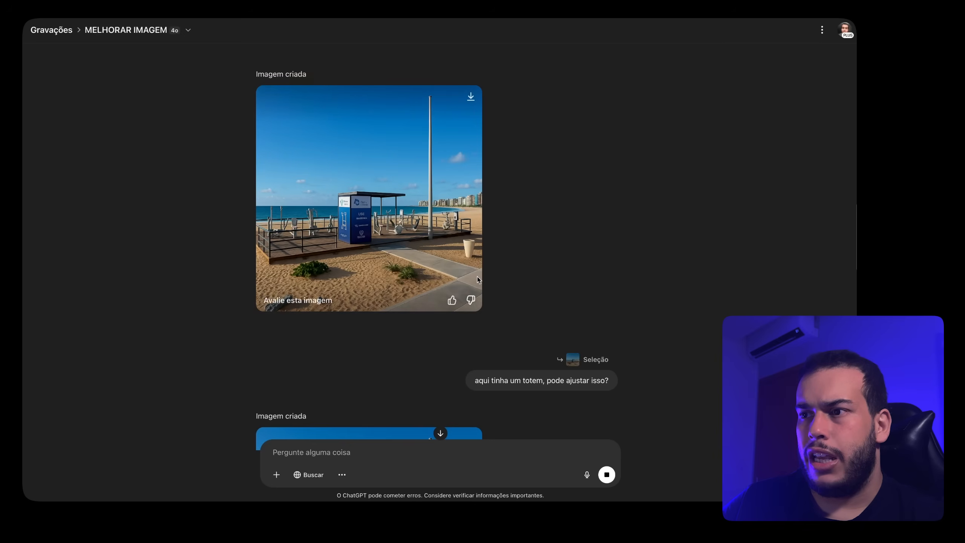
scroll(478, 276, "down", 5)
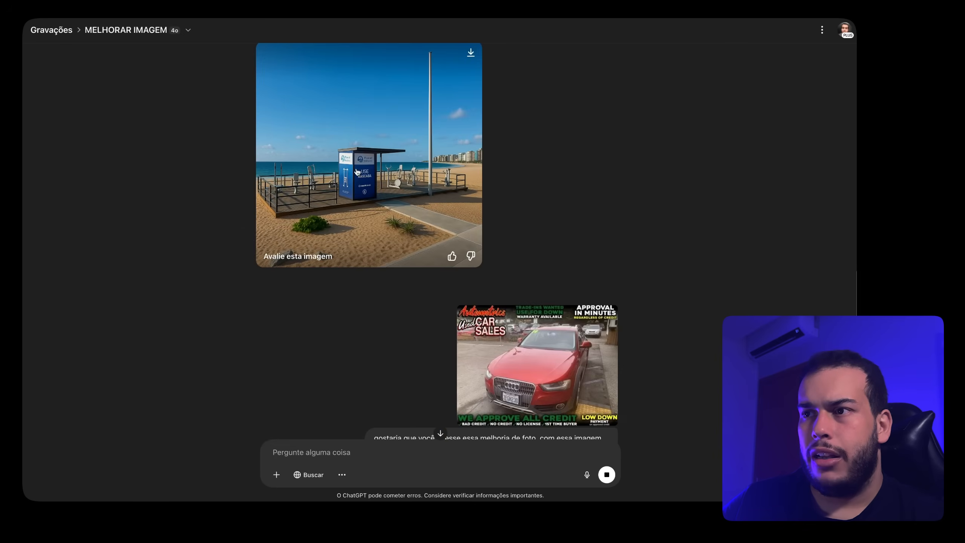
left_click(446, 228)
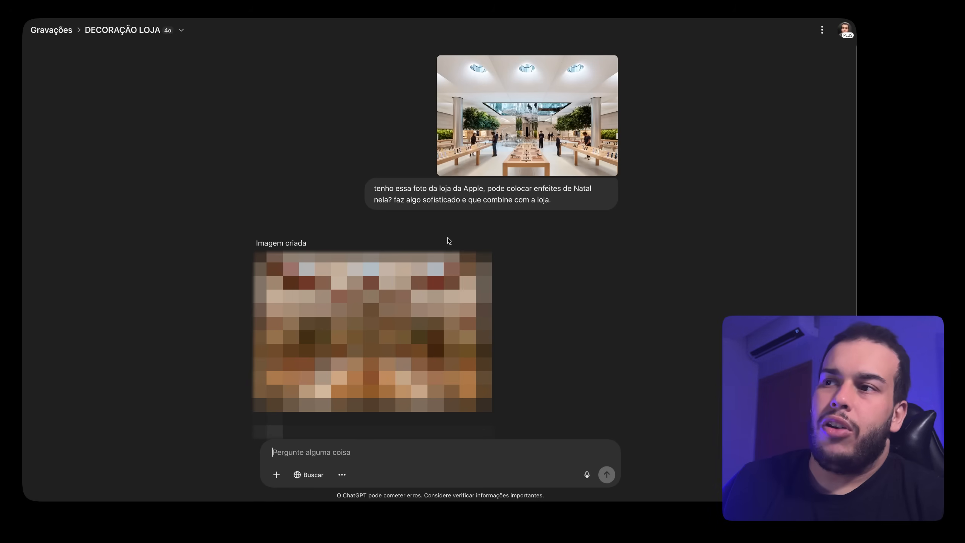
Step: In the "DECORAÇÃO LOJA" chat, view the Apple store photo, read its "enfeites de Natal" prompt and enlarge the decorated result
left_click(466, 137)
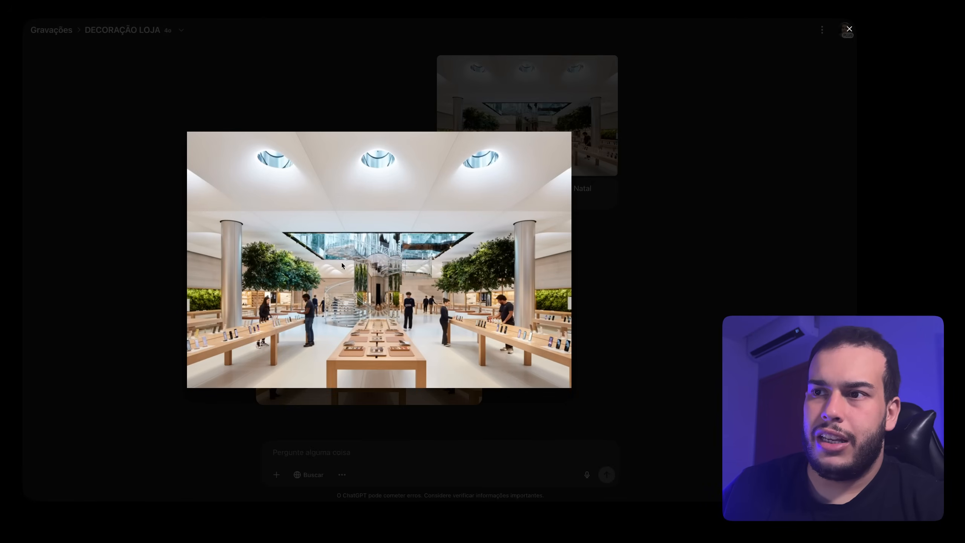
left_click(130, 201)
left_click_drag(374, 188, 512, 200)
left_click(437, 338)
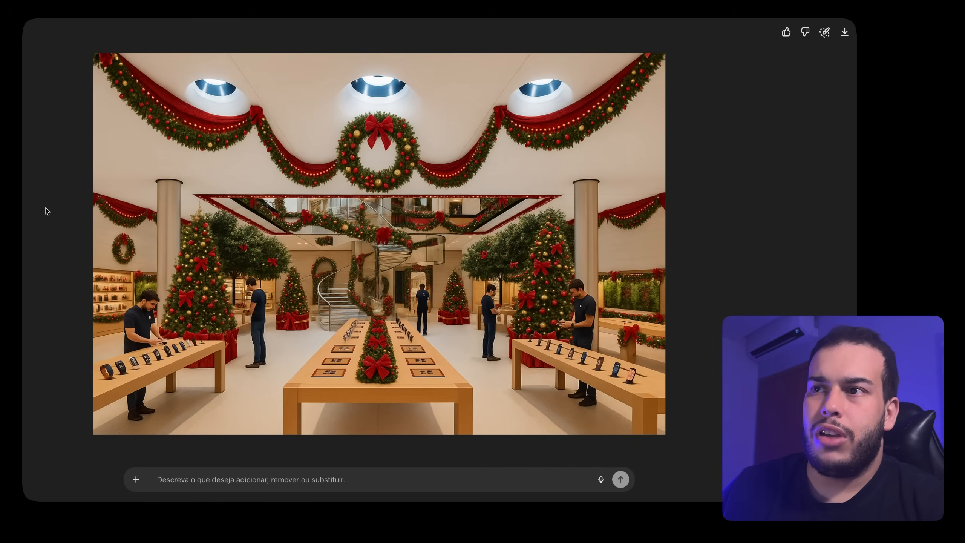